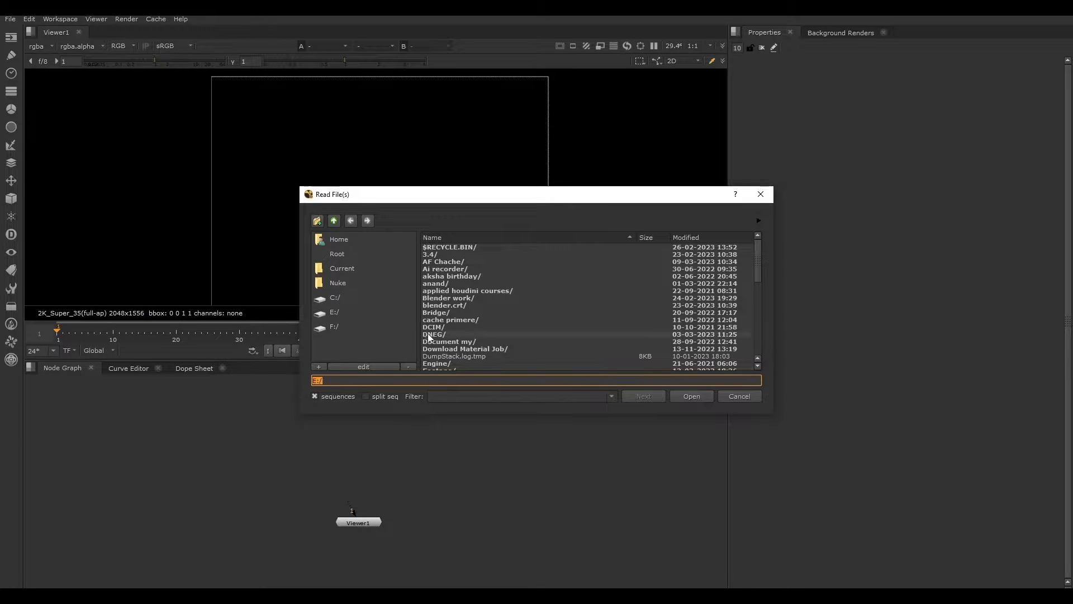
Load the street###.jpg 0-200 image sequence from the E:/Footage folder
{"action": "left_click", "coordinate": [359, 315]}
{"action": "scroll", "coordinate": [475, 325], "scroll_direction": "down", "scroll_amount": 4}
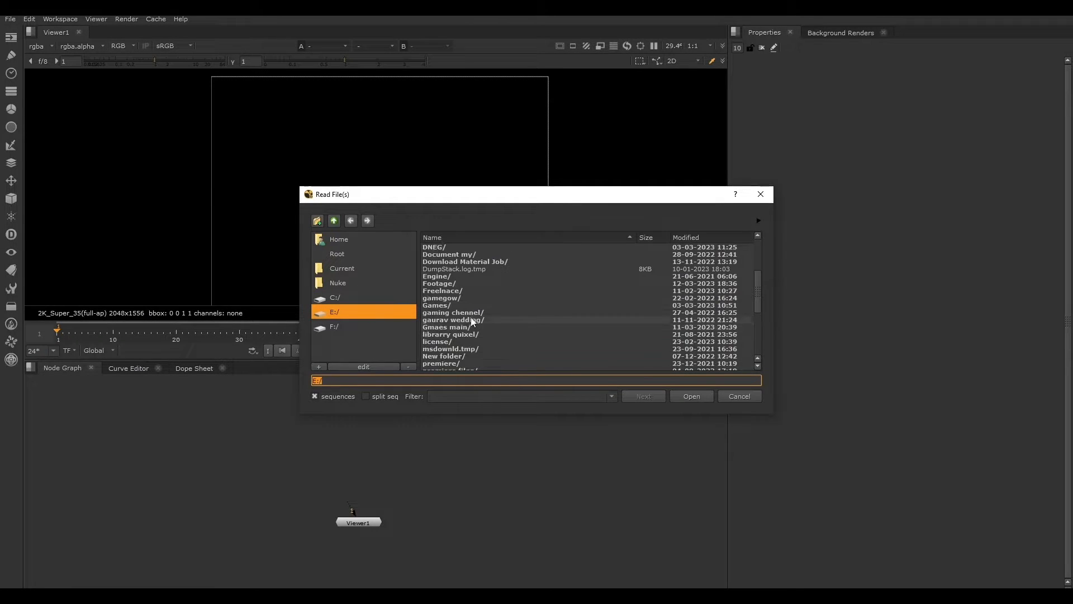
{"action": "double_click", "coordinate": [446, 285]}
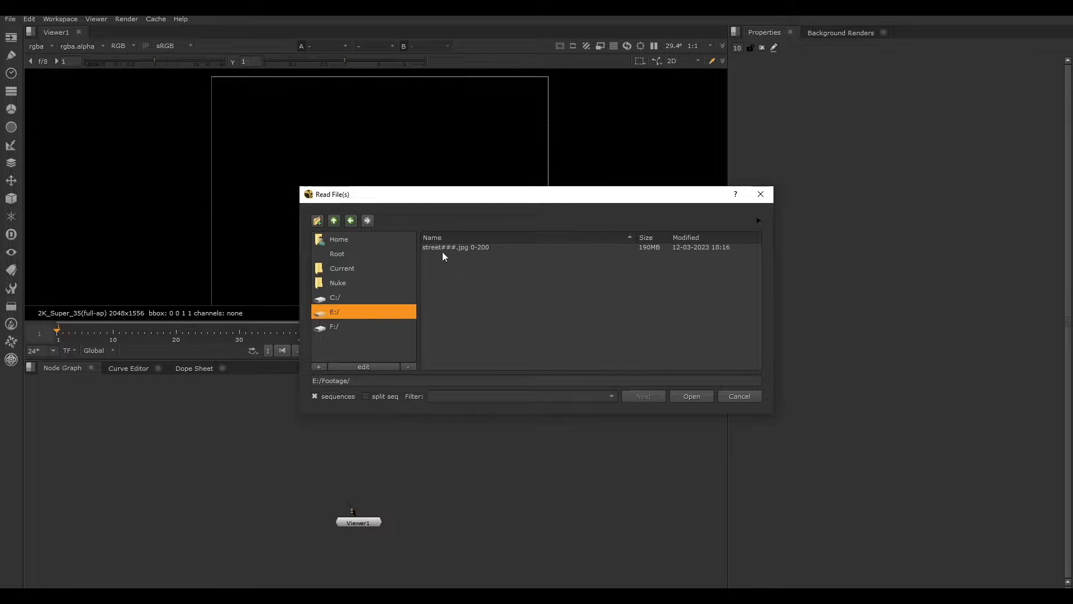
{"action": "left_click", "coordinate": [476, 249]}
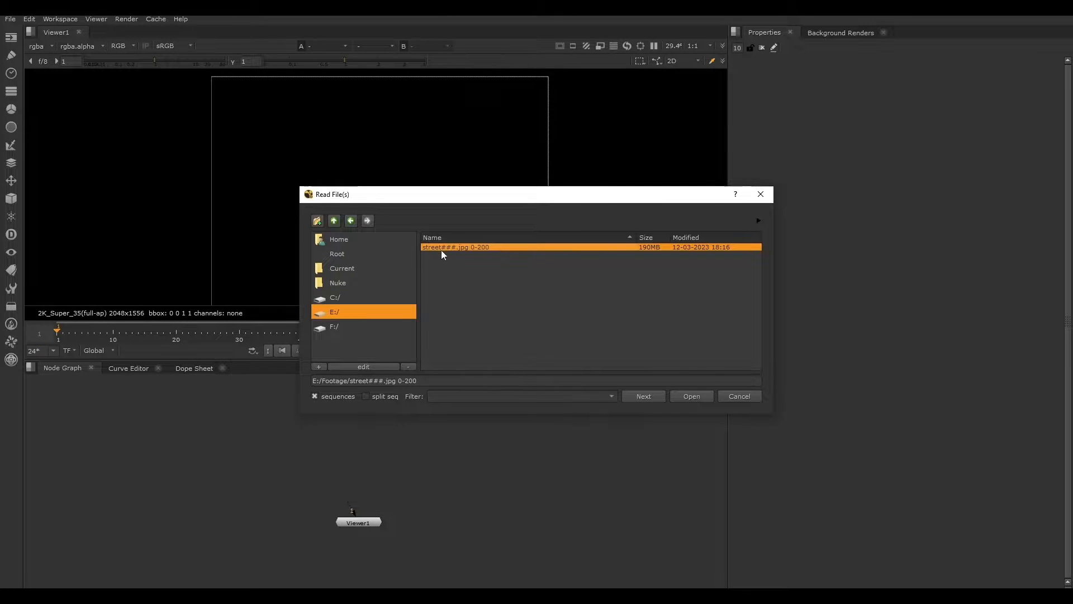
{"action": "left_click", "coordinate": [689, 395]}
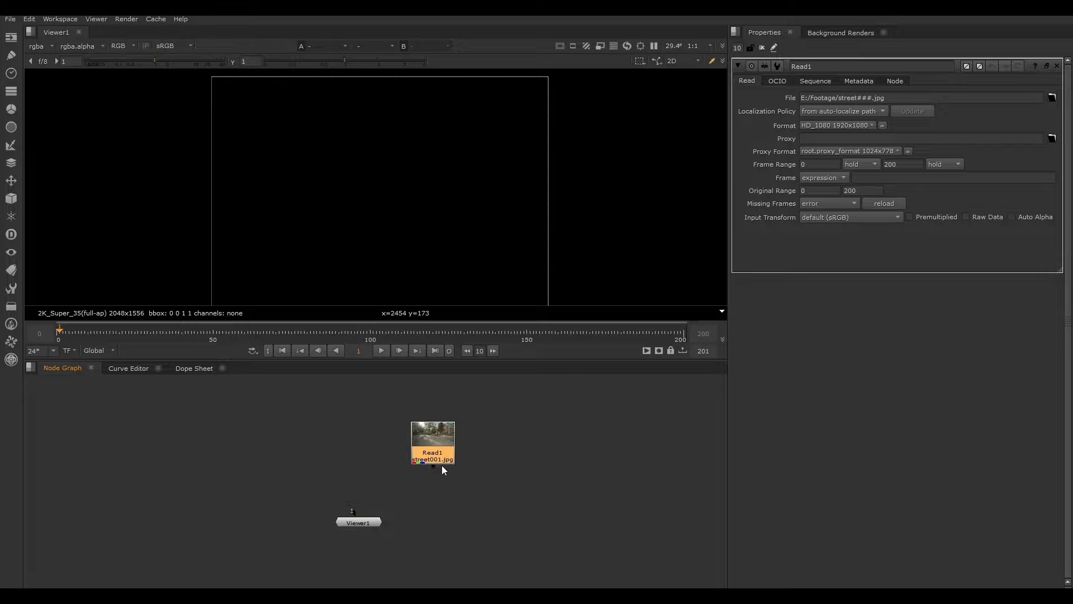
Place the street footage's Read node above the viewer node and connect the two
{"action": "left_click_drag", "start_coordinate": [418, 456], "coordinate": [368, 440]}
{"action": "left_click_drag", "start_coordinate": [350, 528], "coordinate": [382, 440]}
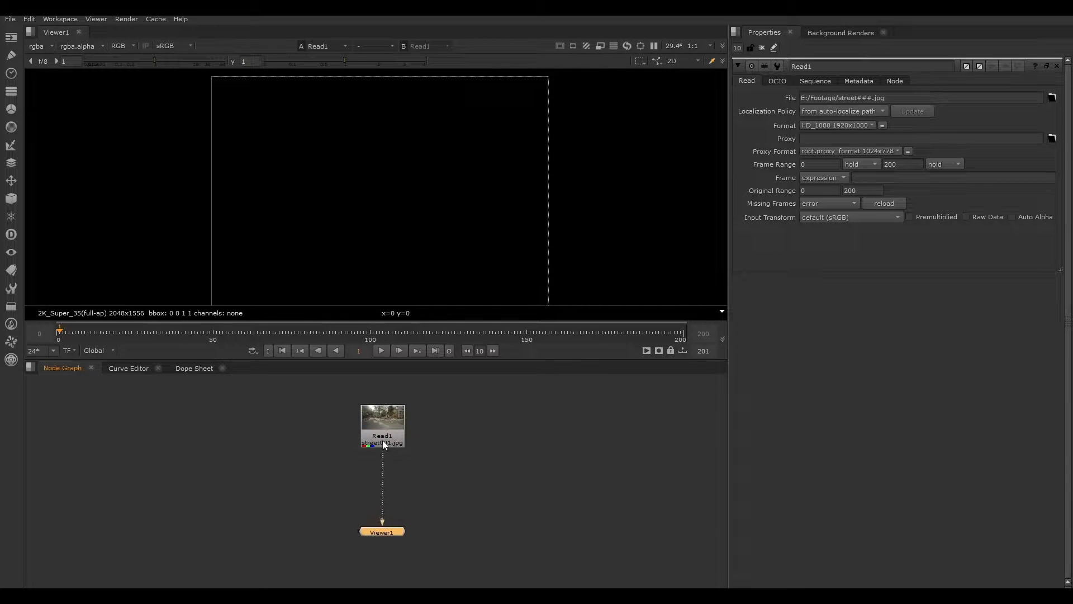
{"action": "left_click", "coordinate": [436, 445]}
{"action": "left_click", "coordinate": [382, 431]}
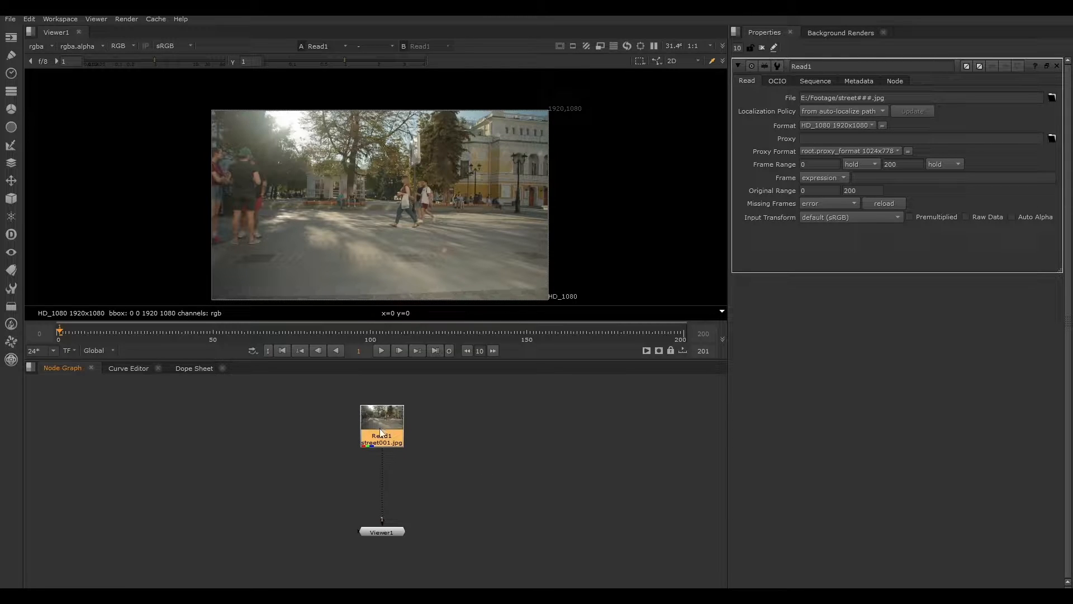
Set the viewer's frame range to Input and play back the street footage
{"action": "left_click", "coordinate": [488, 441]}
{"action": "left_click", "coordinate": [381, 353]}
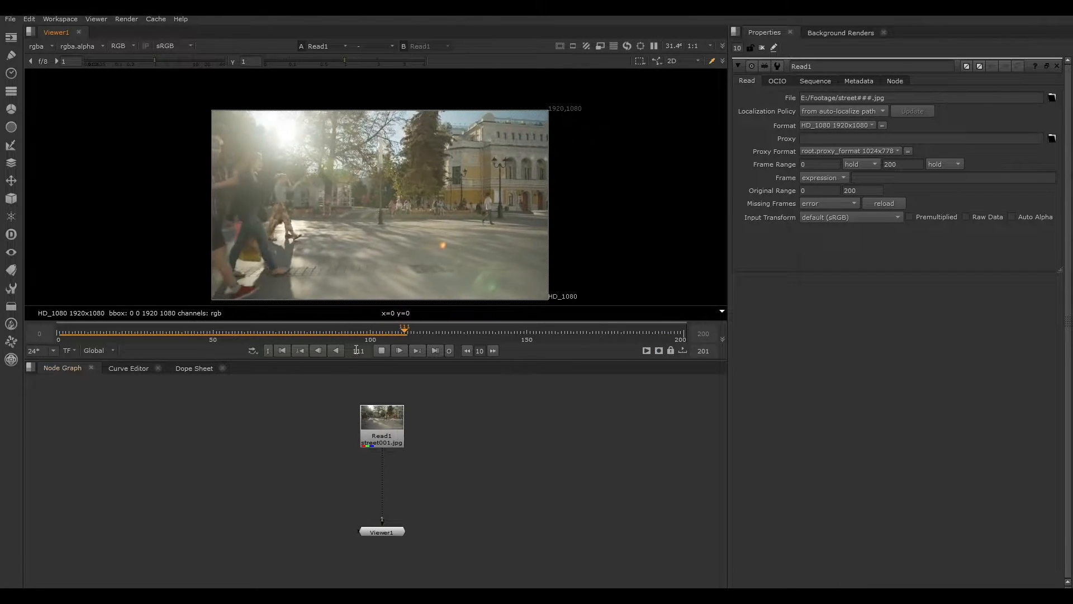
{"action": "left_click", "coordinate": [382, 350]}
{"action": "left_click", "coordinate": [106, 350]}
{"action": "left_click", "coordinate": [103, 372]}
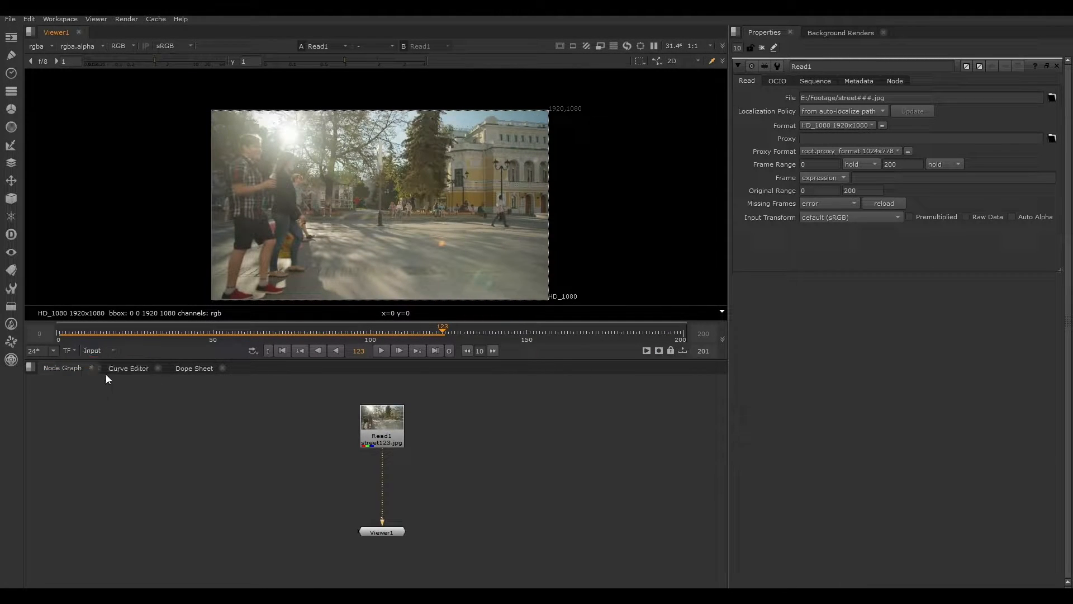
{"action": "left_click", "coordinate": [383, 351]}
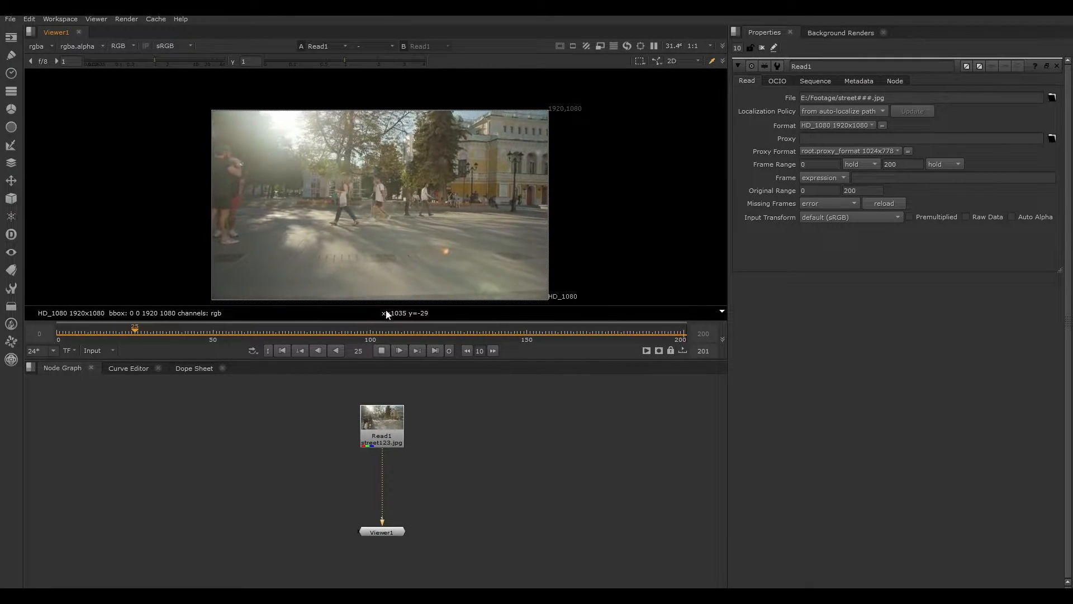
{"action": "left_click_drag", "start_coordinate": [342, 334], "coordinate": [79, 338]}
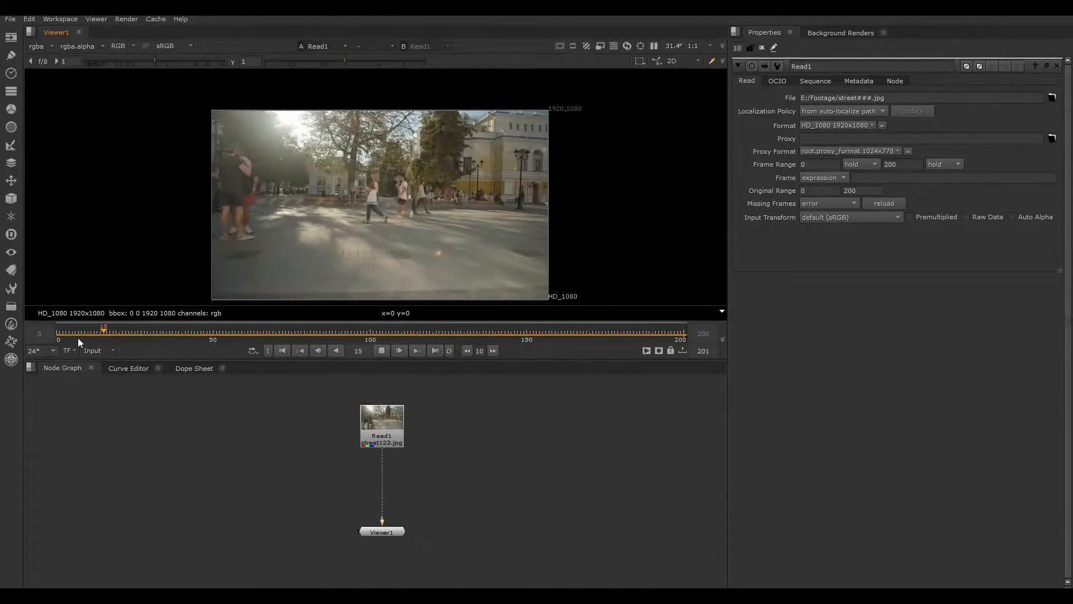
{"action": "left_click", "coordinate": [381, 350]}
{"action": "scroll", "coordinate": [326, 234], "scroll_direction": "up", "scroll_amount": 4}
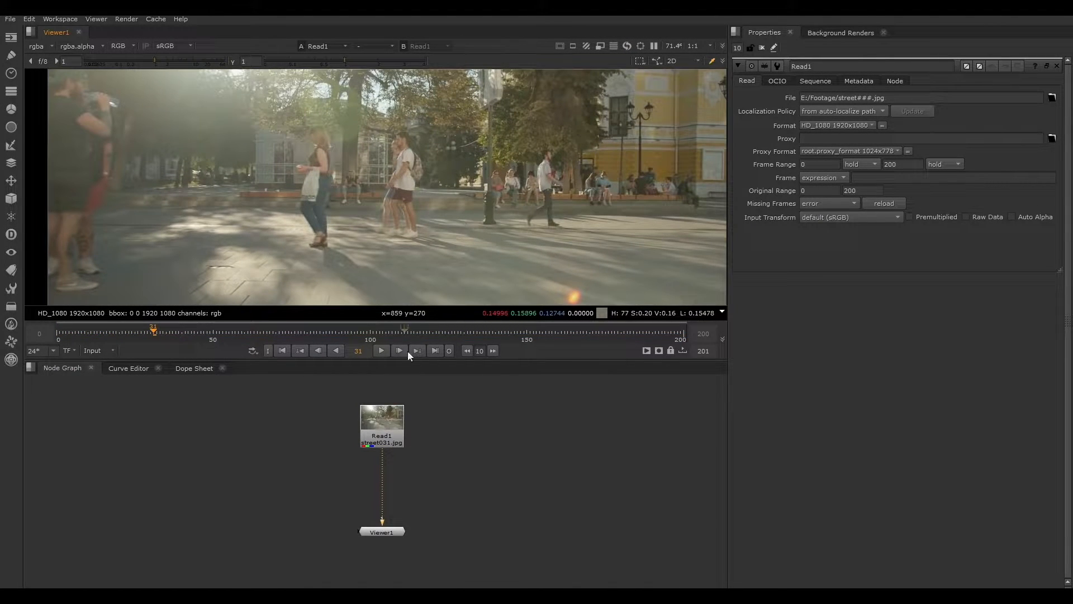
Add a Sharpen node and insert it between the Read node and the viewer
{"action": "key", "text": "Tab"}
{"action": "type", "text": "sh"}
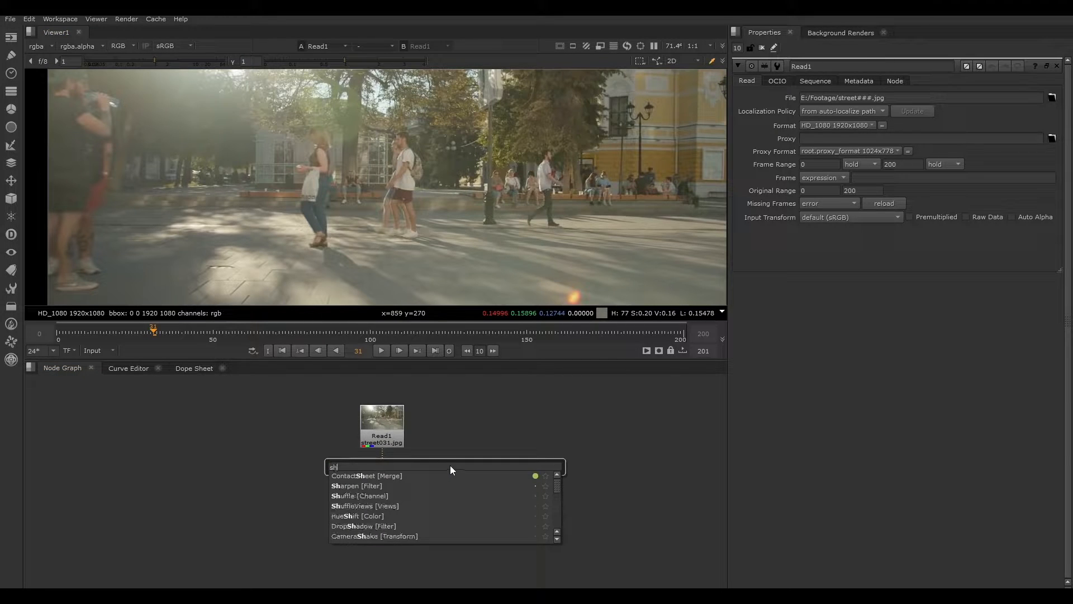
{"action": "left_click", "coordinate": [369, 482]}
{"action": "left_click_drag", "start_coordinate": [499, 444], "coordinate": [447, 479]}
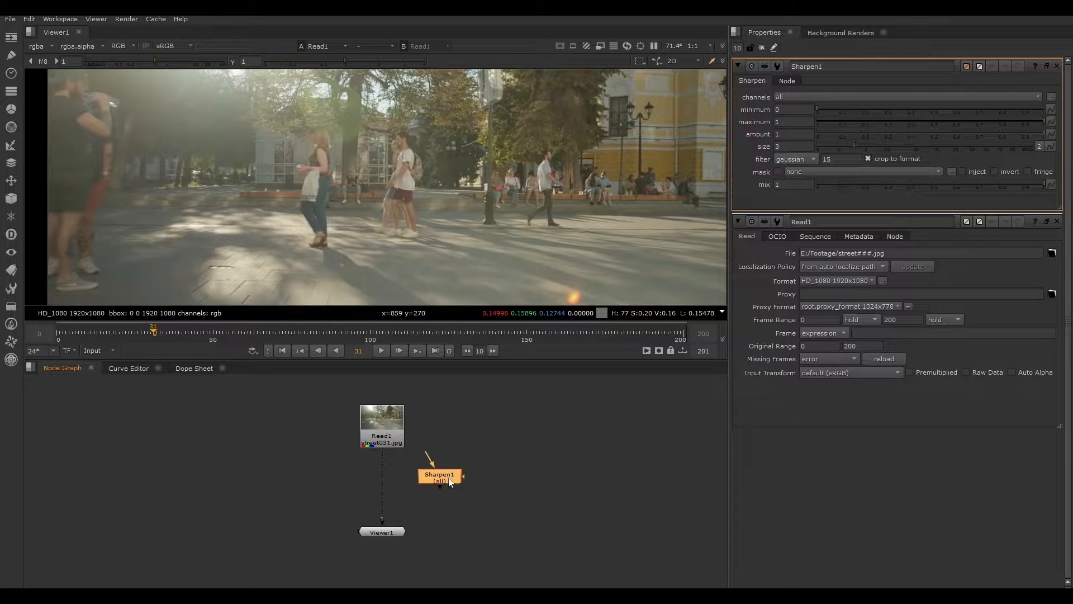
{"action": "left_click_drag", "start_coordinate": [448, 477], "coordinate": [392, 480]}
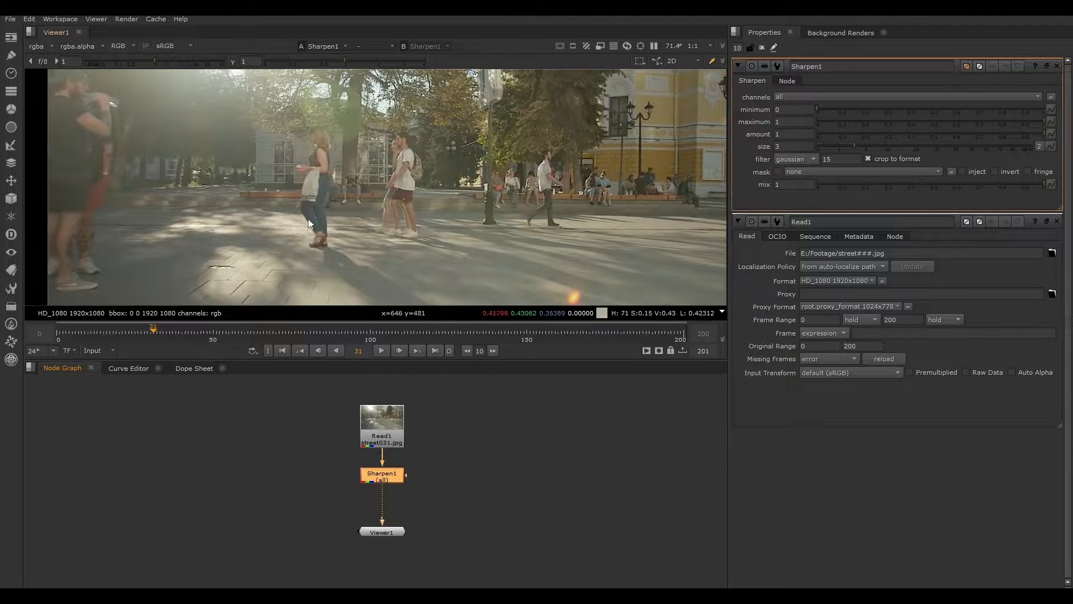
Toggle the Sharpen node off and on repeatedly to compare the footage with and without sharpening
{"action": "key", "text": "d"}
{"action": "key", "text": "d"}
{"action": "key", "text": "d"}
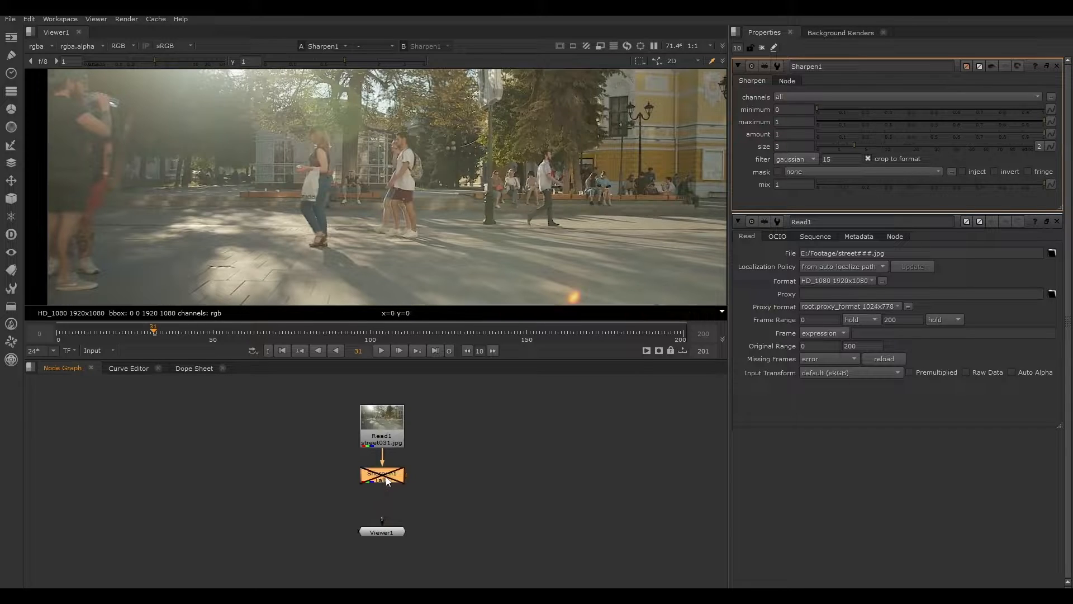
{"action": "key", "text": "d"}
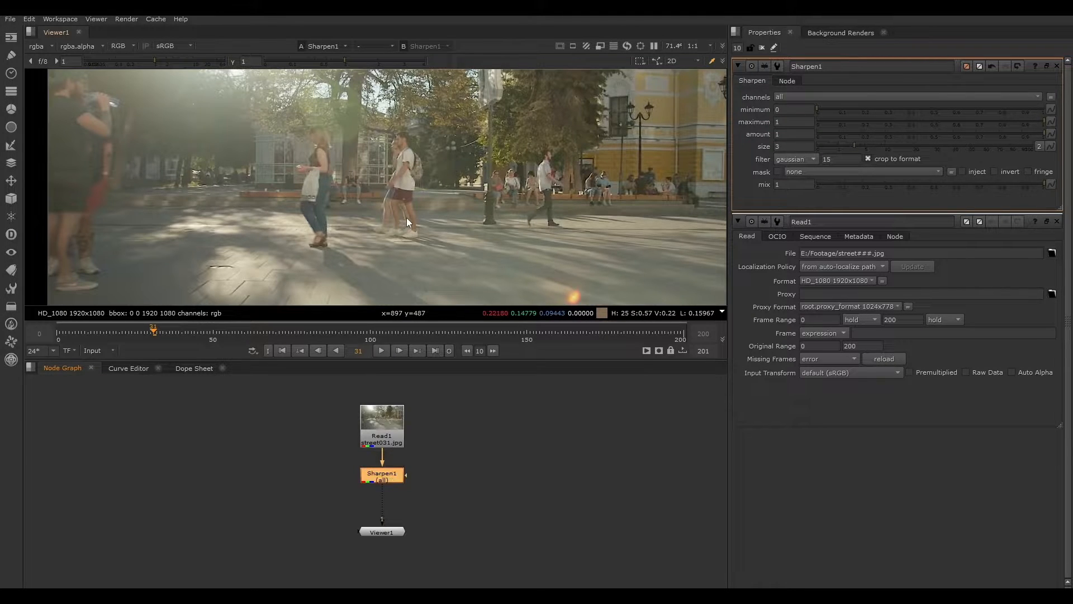
{"action": "key", "text": "d"}
{"action": "key", "text": "d"}
{"action": "key", "text": "d"}
{"action": "key", "text": "d"}
{"action": "key", "text": "d"}
{"action": "key", "text": "d"}
Insert a CameraTracker node between the Sharpen node and the viewer
{"action": "left_click_drag", "start_coordinate": [429, 501], "coordinate": [380, 545]}
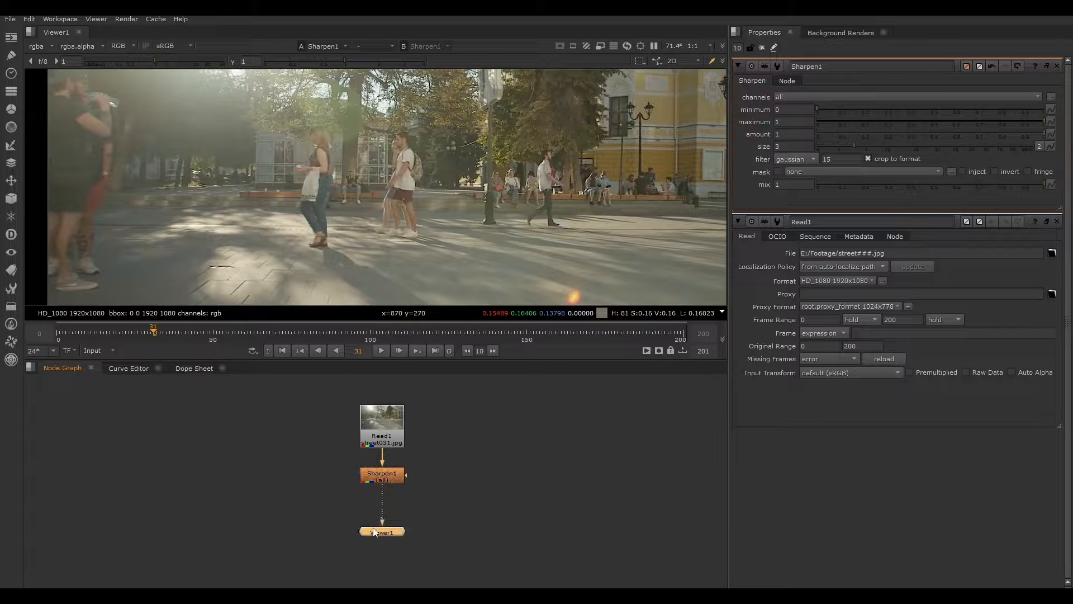
{"action": "scroll", "coordinate": [435, 475], "scroll_direction": "down", "scroll_amount": 1}
{"action": "scroll", "coordinate": [421, 504], "scroll_direction": "up", "scroll_amount": 1}
{"action": "key", "text": "Tab"}
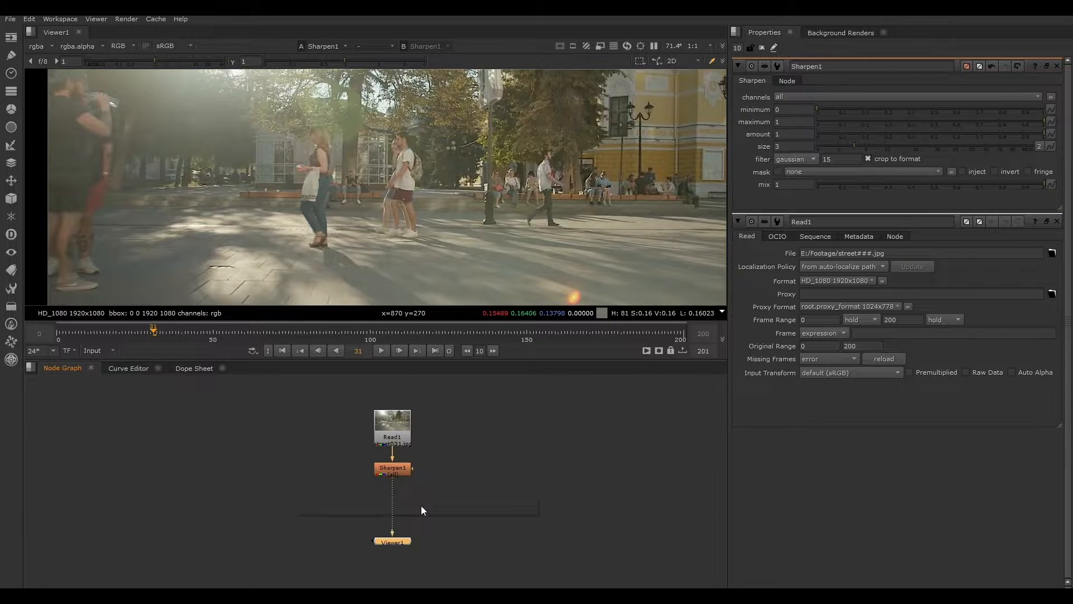
{"action": "type", "text": "camera"}
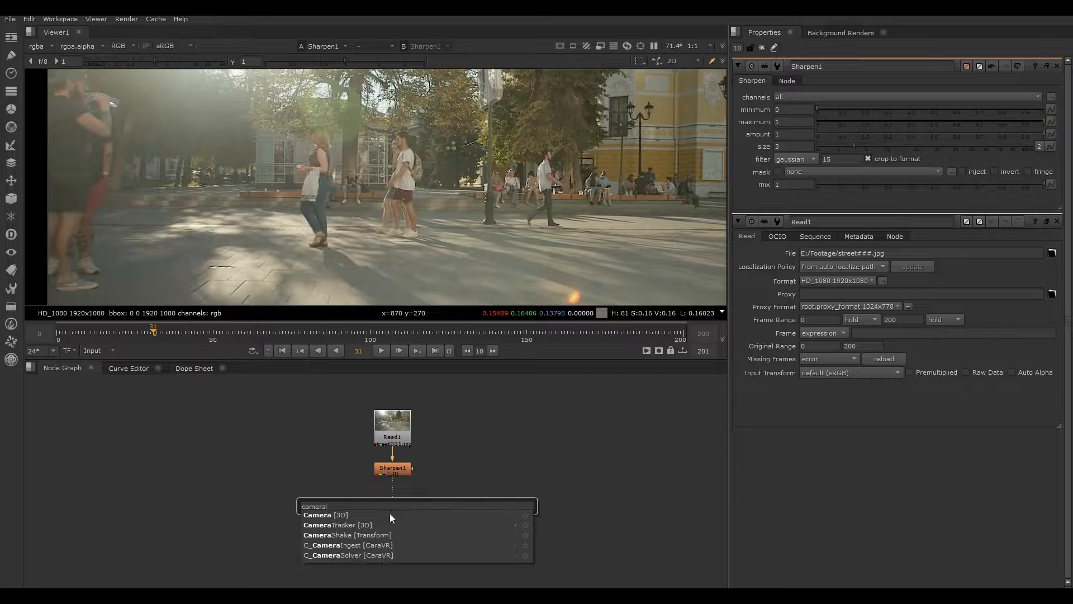
{"action": "left_click", "coordinate": [349, 526]}
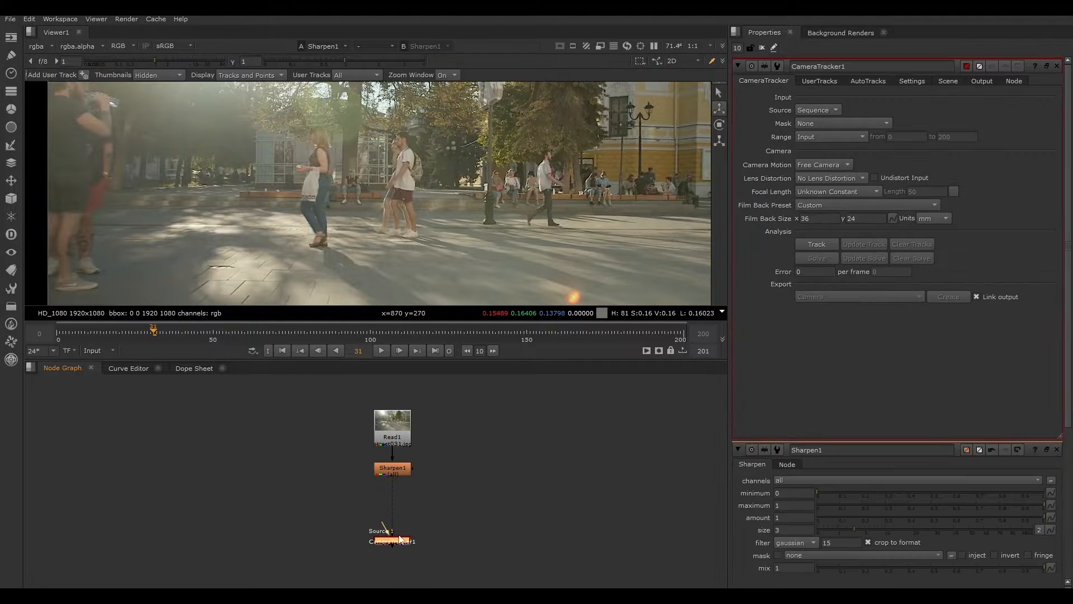
{"action": "left_click_drag", "start_coordinate": [391, 532], "coordinate": [385, 501]}
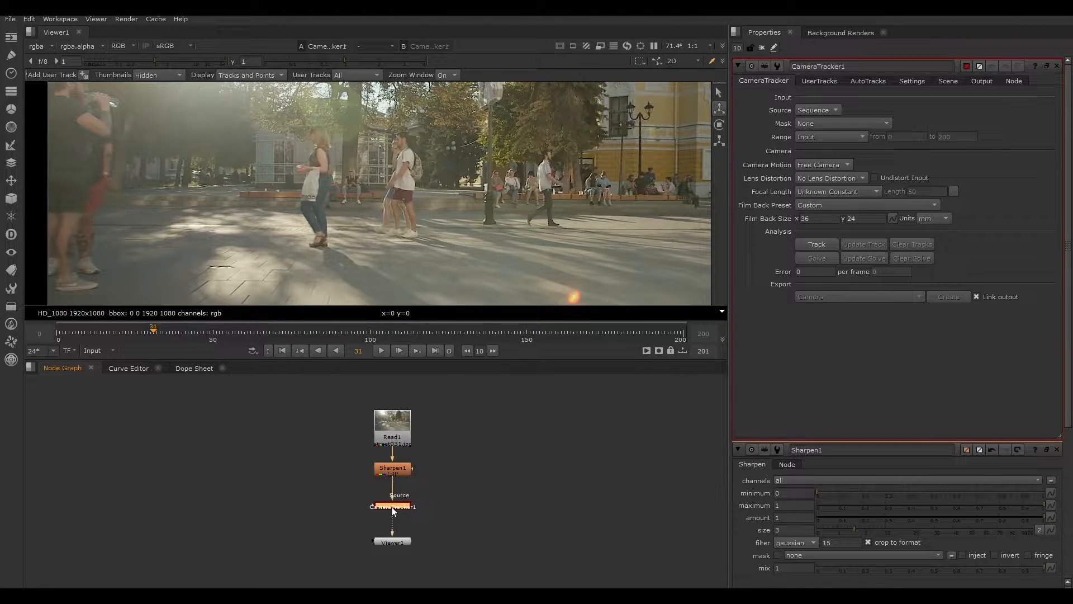
Set the camera tracker's number of features to 300
{"action": "scroll", "coordinate": [326, 229], "scroll_direction": "down", "scroll_amount": 5}
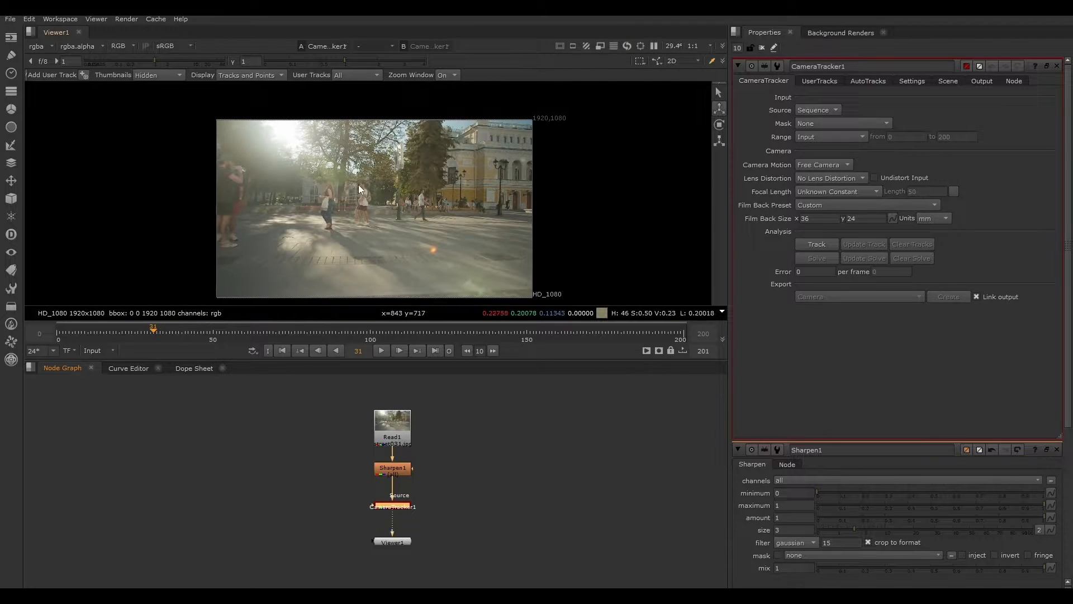
{"action": "scroll", "coordinate": [384, 222], "scroll_direction": "down", "scroll_amount": 1}
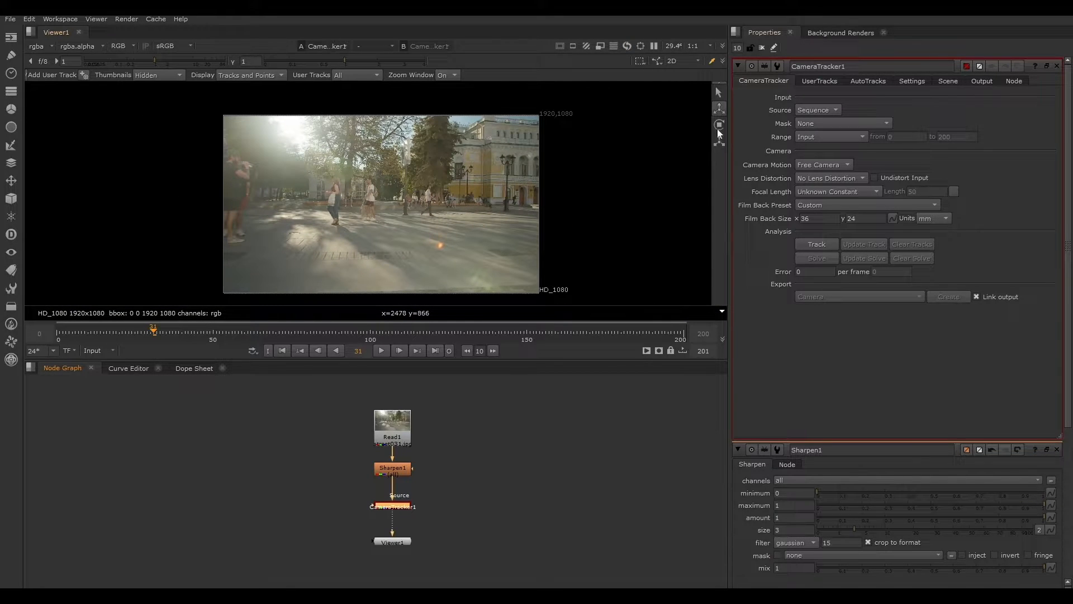
{"action": "left_click", "coordinate": [910, 82]}
{"action": "left_click", "coordinate": [361, 522]}
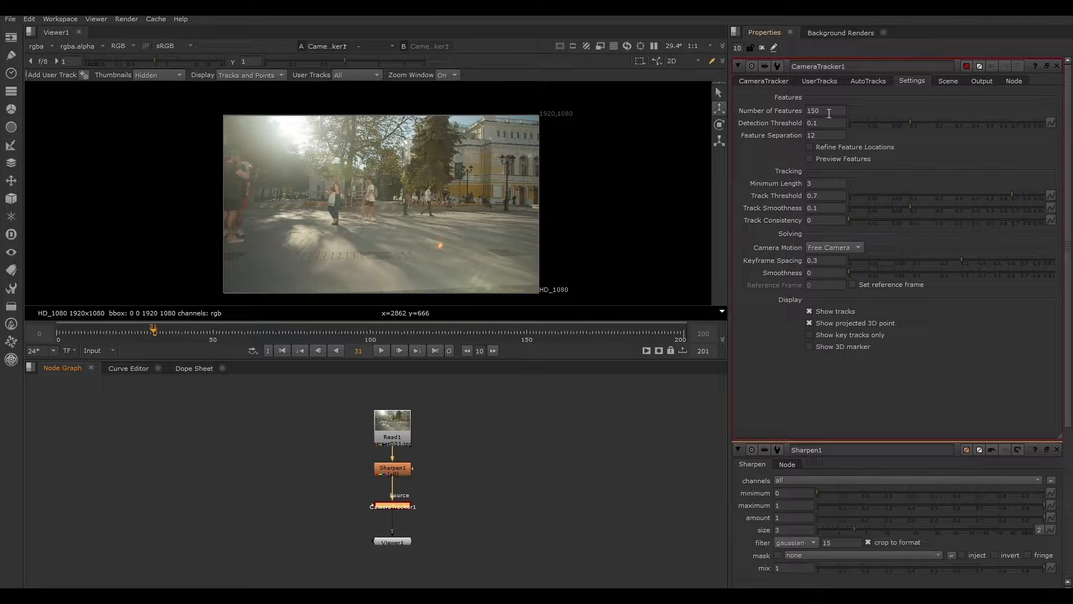
{"action": "left_click_drag", "start_coordinate": [827, 114], "coordinate": [786, 115]}
{"action": "type", "text": "300"}
{"action": "key", "text": "Return"}
{"action": "left_click", "coordinate": [629, 425]}
Keep the lens distortion option at No Lens Distortion and track the features throughout the sequence
{"action": "left_click", "coordinate": [763, 82]}
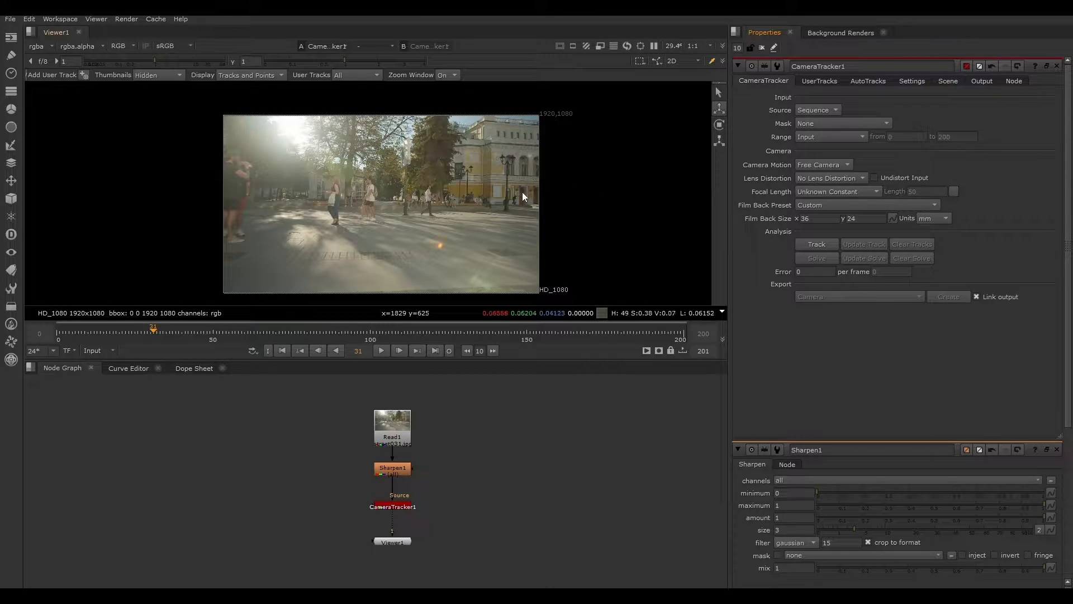
{"action": "left_click", "coordinate": [820, 176]}
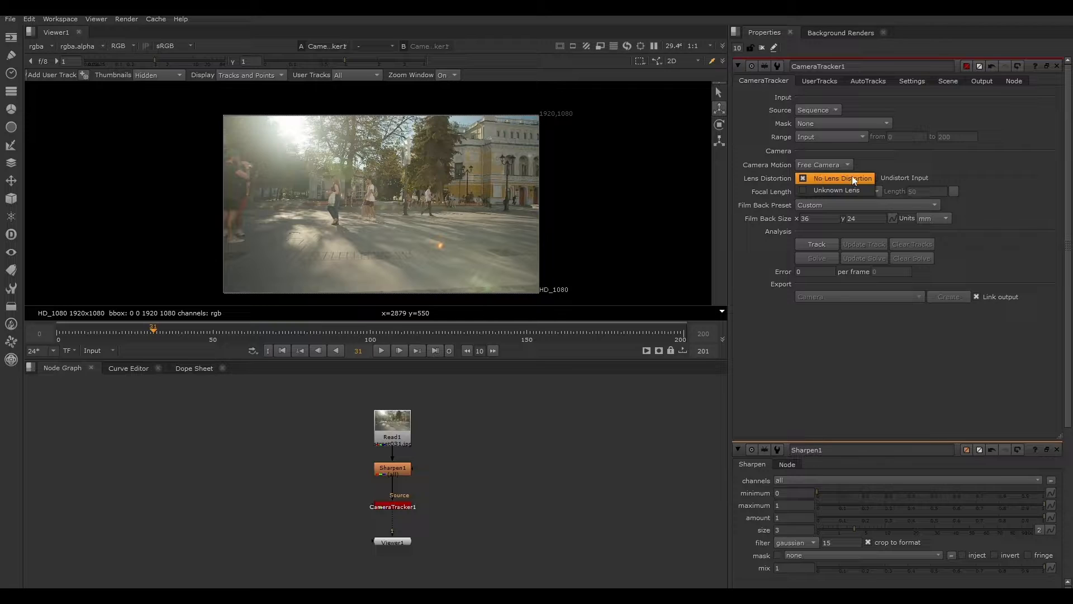
{"action": "left_click", "coordinate": [671, 377]}
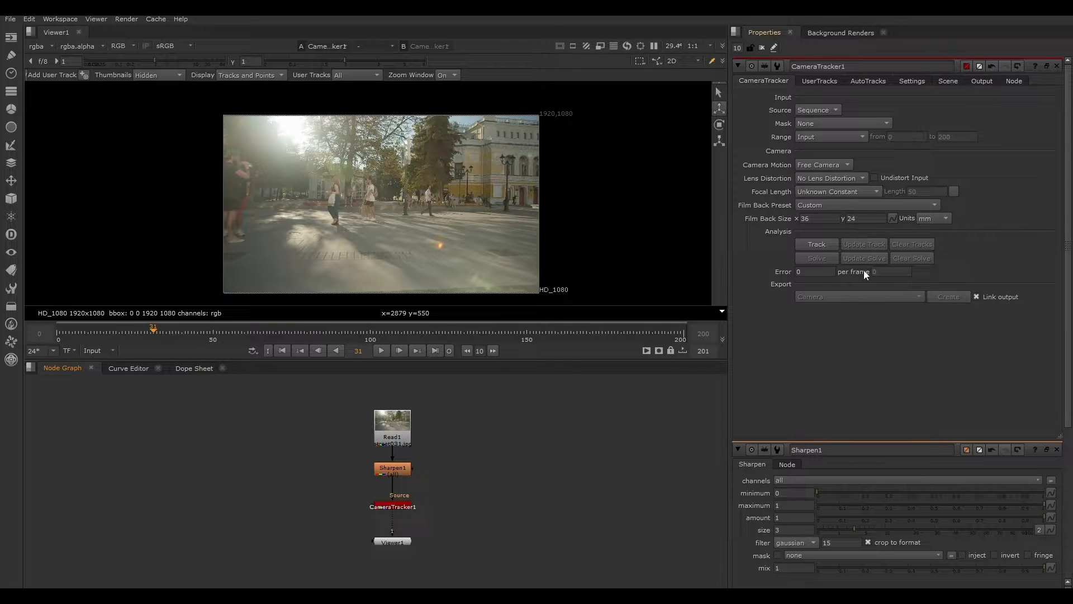
{"action": "left_click", "coordinate": [827, 247]}
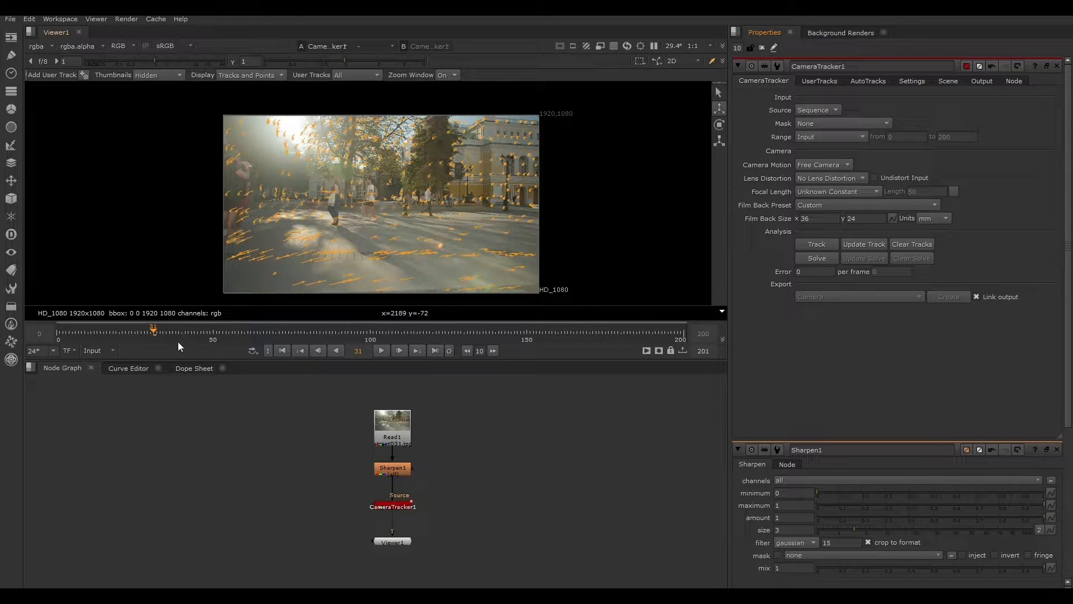
Solve the camera and scrub through the timeline to review the tracking points
{"action": "left_click_drag", "start_coordinate": [155, 333], "coordinate": [192, 314]}
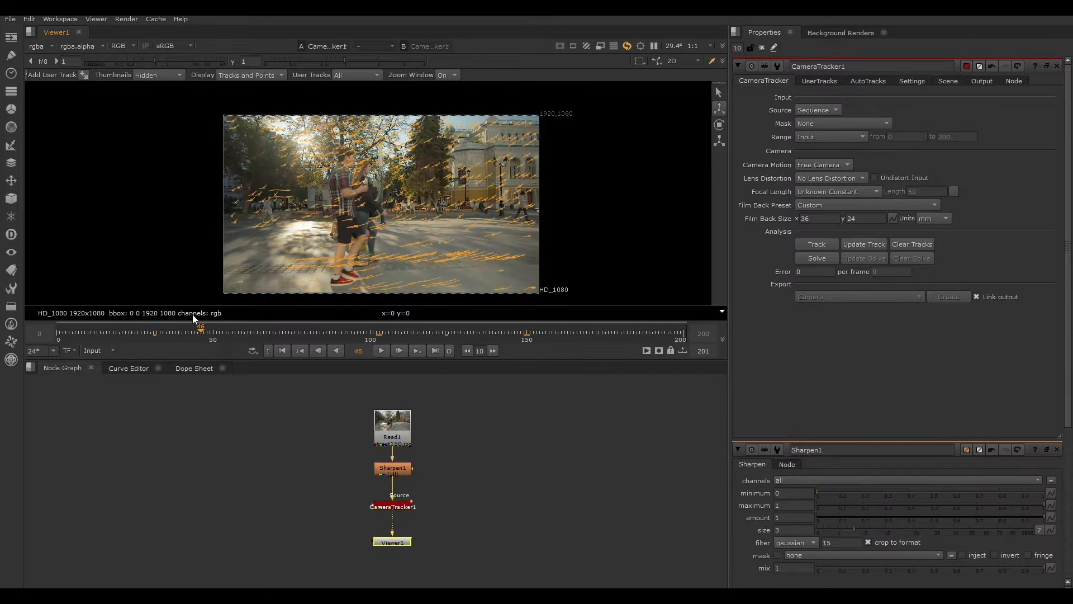
{"action": "left_click", "coordinate": [282, 350]}
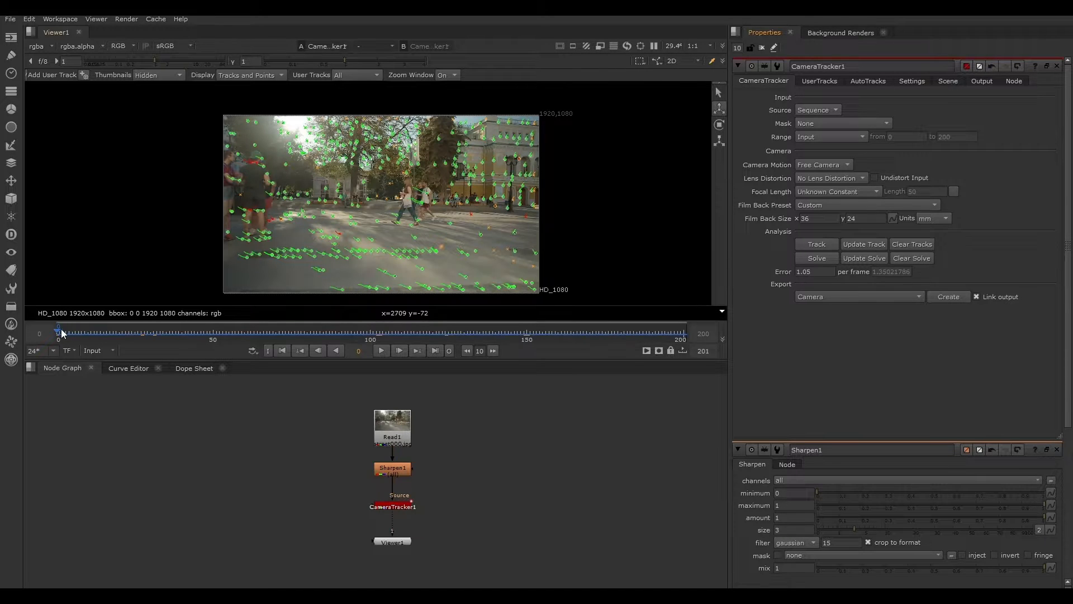
{"action": "left_click_drag", "start_coordinate": [61, 329], "coordinate": [306, 331]}
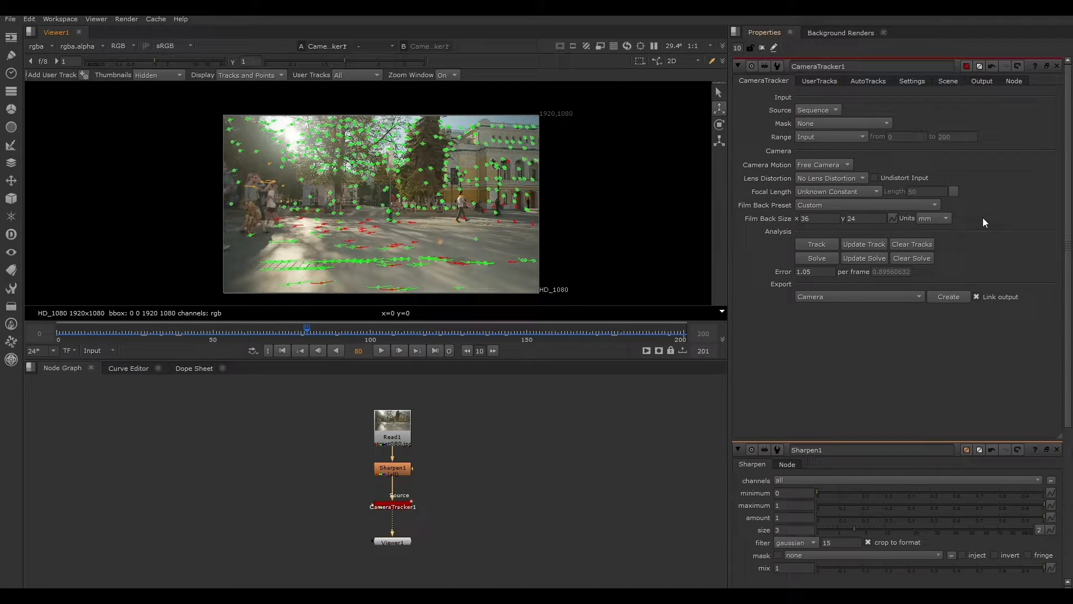
Set the auto-tracks' Min Length to 10 and Max Track Error to 2.3, checking the tracks across the timeline
{"action": "left_click", "coordinate": [868, 81]}
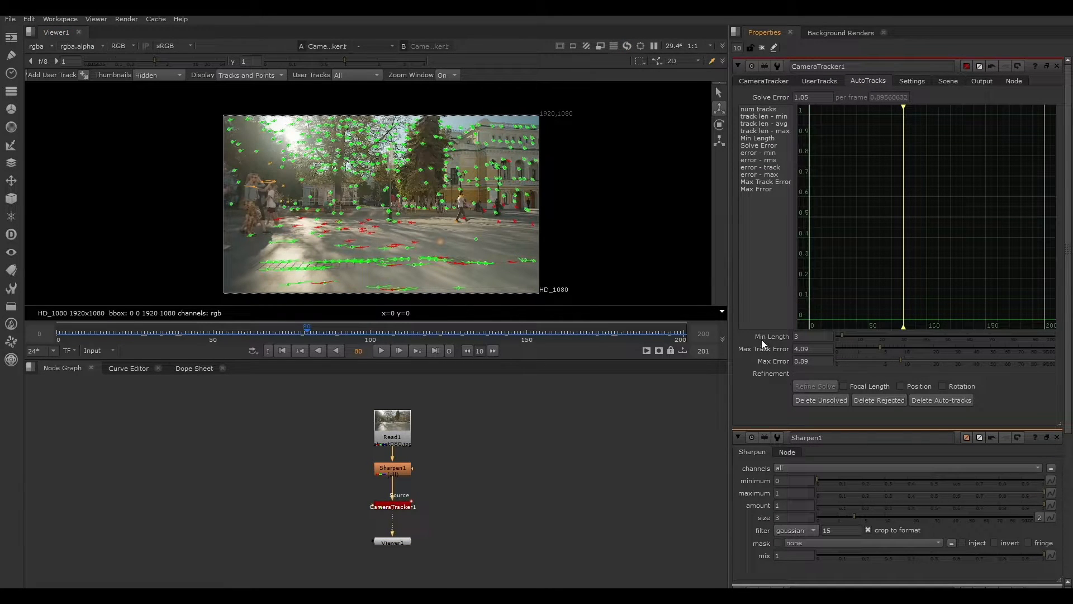
{"action": "left_click_drag", "start_coordinate": [330, 330], "coordinate": [303, 331]}
{"action": "left_click_drag", "start_coordinate": [842, 336], "coordinate": [858, 336]}
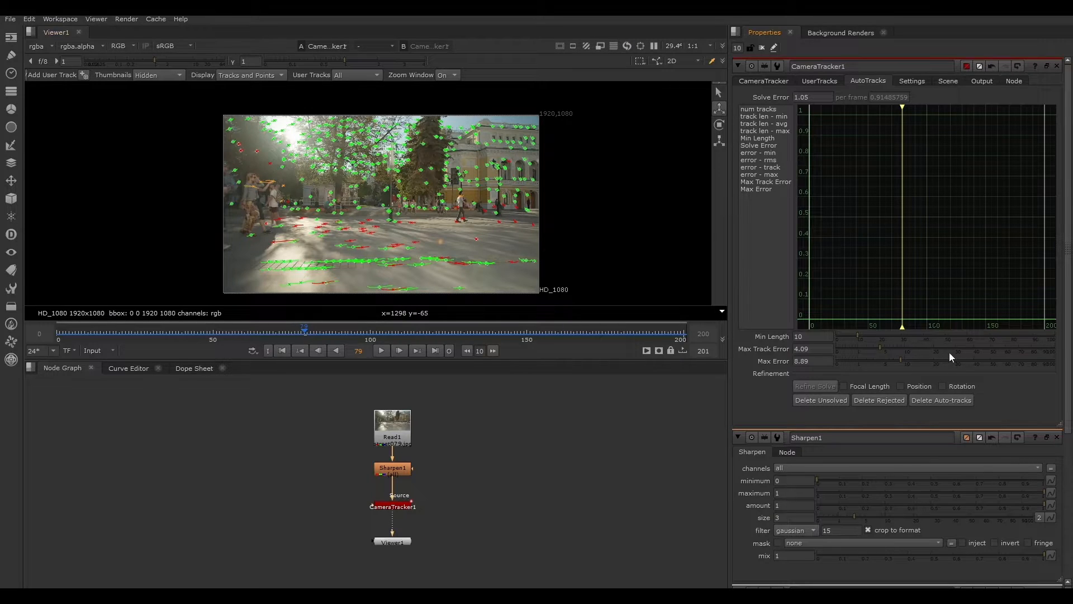
{"action": "left_click_drag", "start_coordinate": [267, 333], "coordinate": [606, 350]}
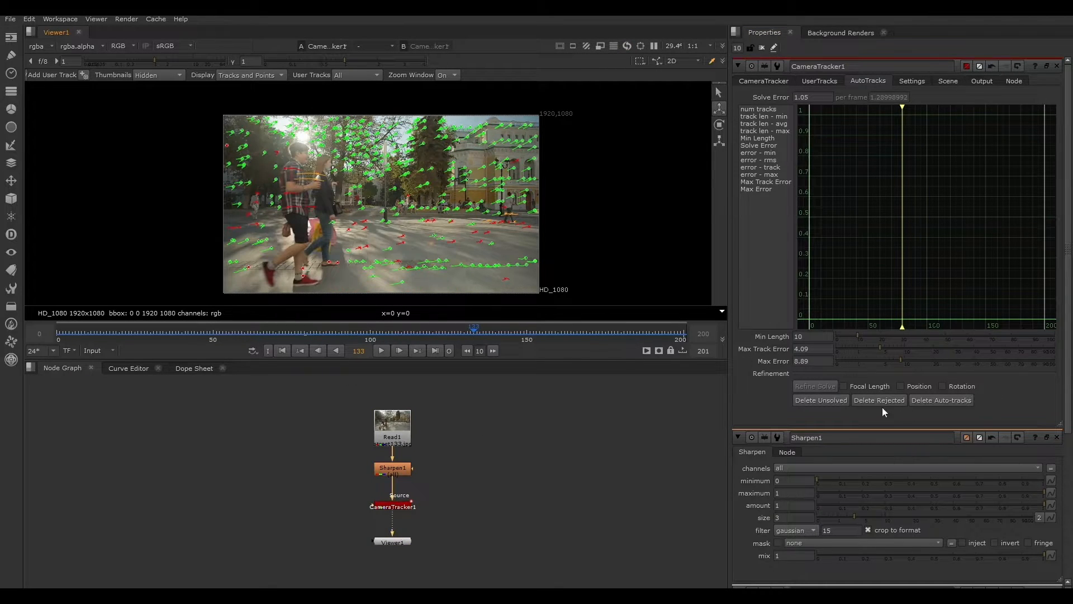
{"action": "mouse_move", "coordinate": [884, 348]}
{"action": "left_mouse_down"}
{"action": "mouse_move", "coordinate": [837, 351]}
{"action": "mouse_move", "coordinate": [869, 355]}
{"action": "left_mouse_up"}
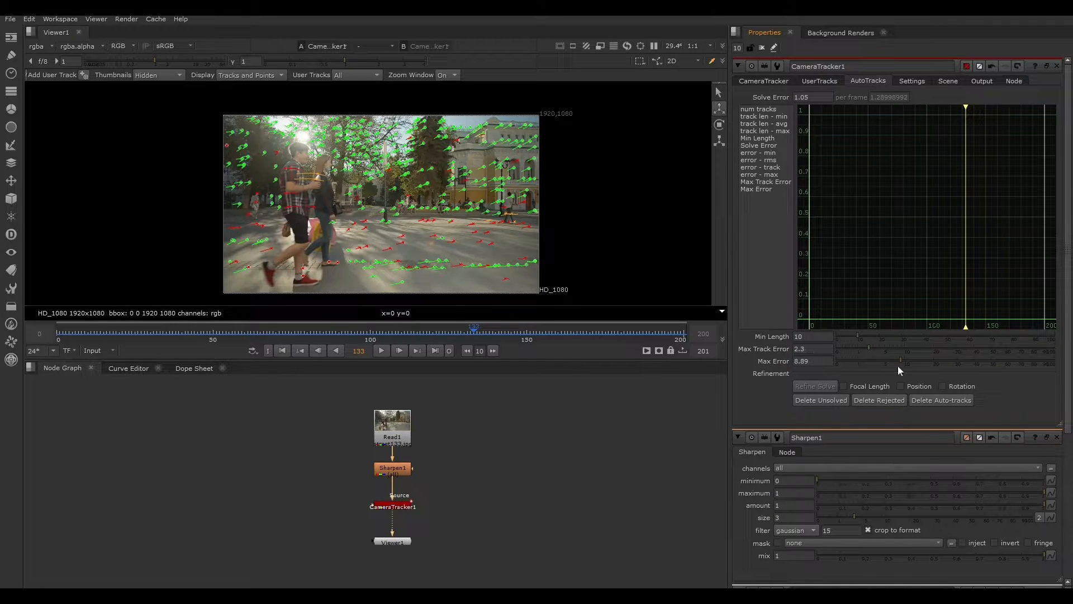
Set the auto-tracks' Max Error to 6.2 and delete the rejected tracks
{"action": "mouse_move", "coordinate": [882, 360]}
{"action": "left_mouse_down"}
{"action": "mouse_move", "coordinate": [920, 360]}
{"action": "mouse_move", "coordinate": [890, 363]}
{"action": "left_mouse_up"}
{"action": "left_click_drag", "start_coordinate": [176, 334], "coordinate": [438, 337]}
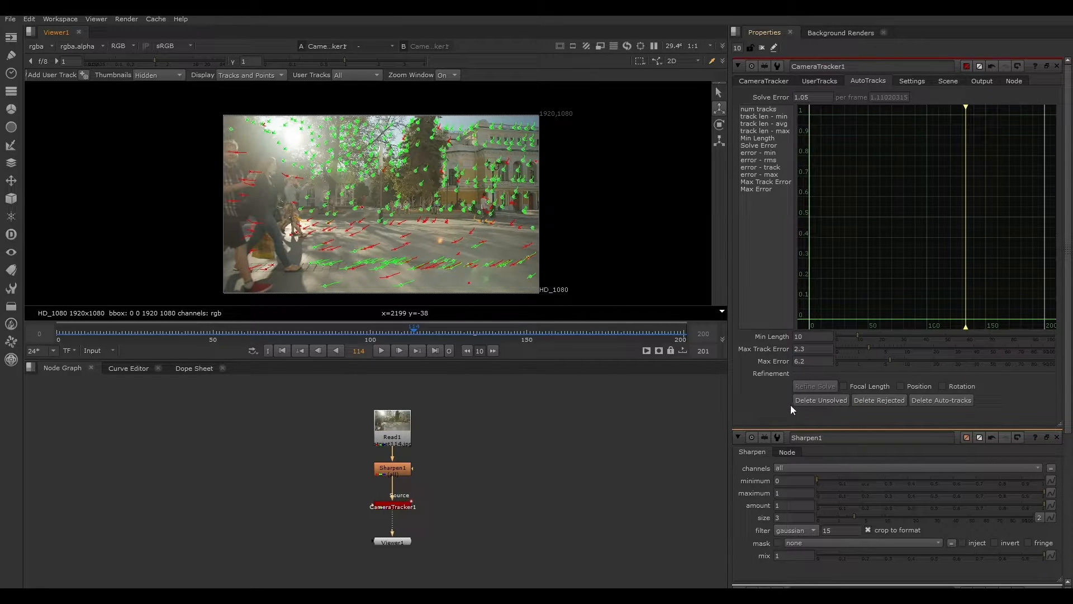
{"action": "left_click", "coordinate": [881, 401]}
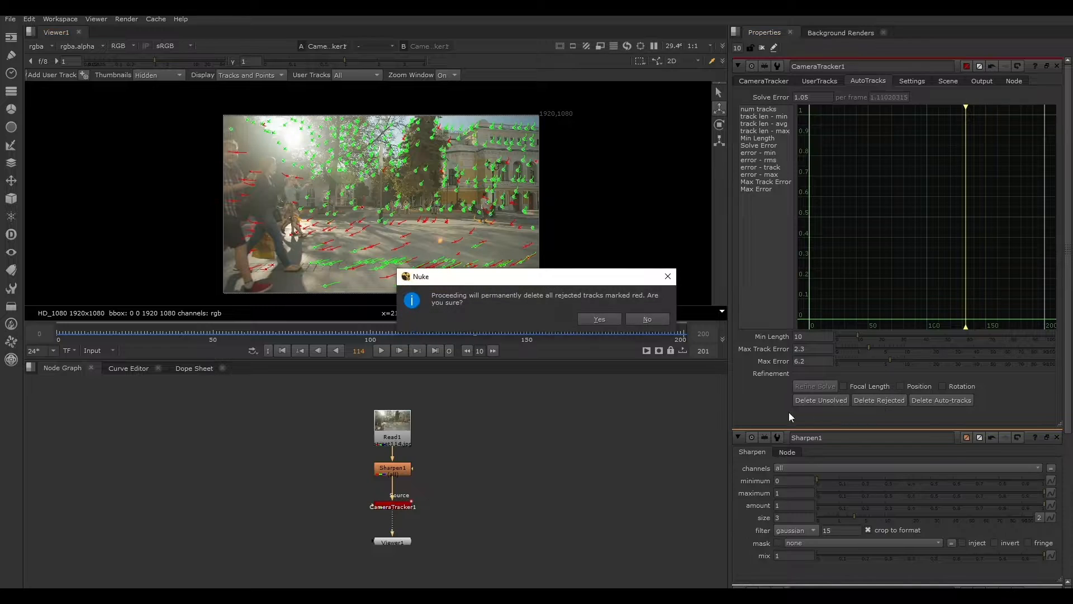
{"action": "left_click", "coordinate": [599, 318]}
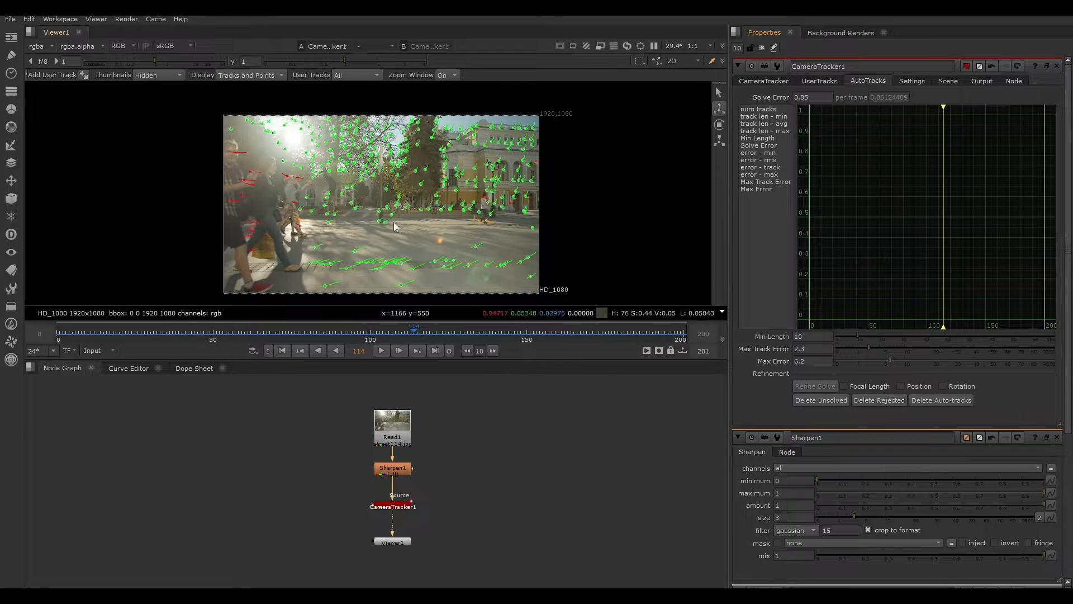
Delete the unsolved tracks and scrub the timeline to check the remaining ones
{"action": "left_click", "coordinate": [828, 401]}
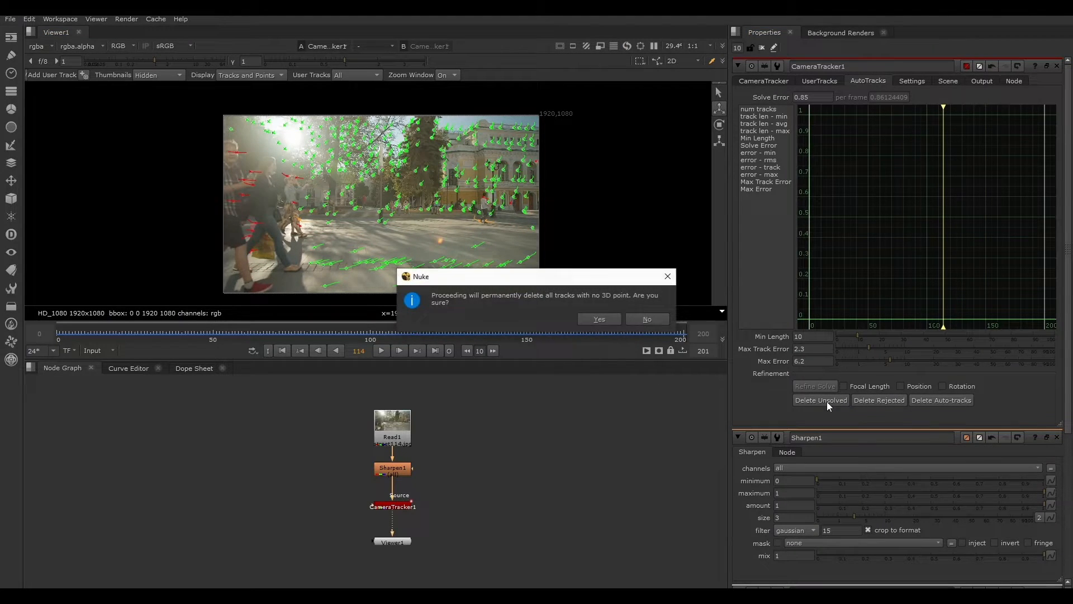
{"action": "left_click", "coordinate": [600, 319]}
{"action": "left_click", "coordinate": [124, 326]}
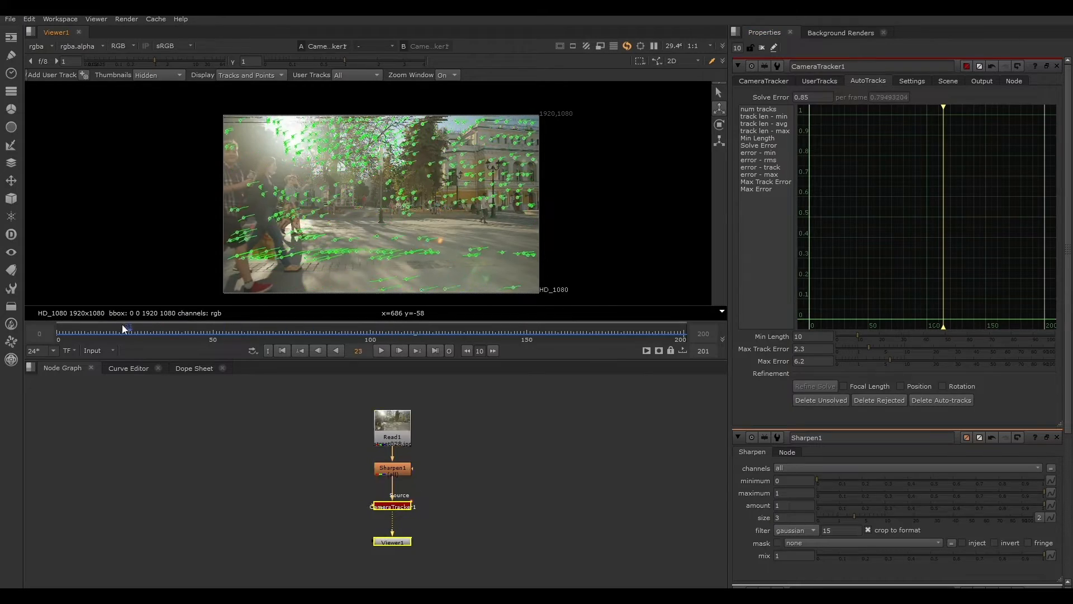
{"action": "left_click_drag", "start_coordinate": [122, 325], "coordinate": [251, 335]}
{"action": "left_click_drag", "start_coordinate": [337, 332], "coordinate": [94, 338]}
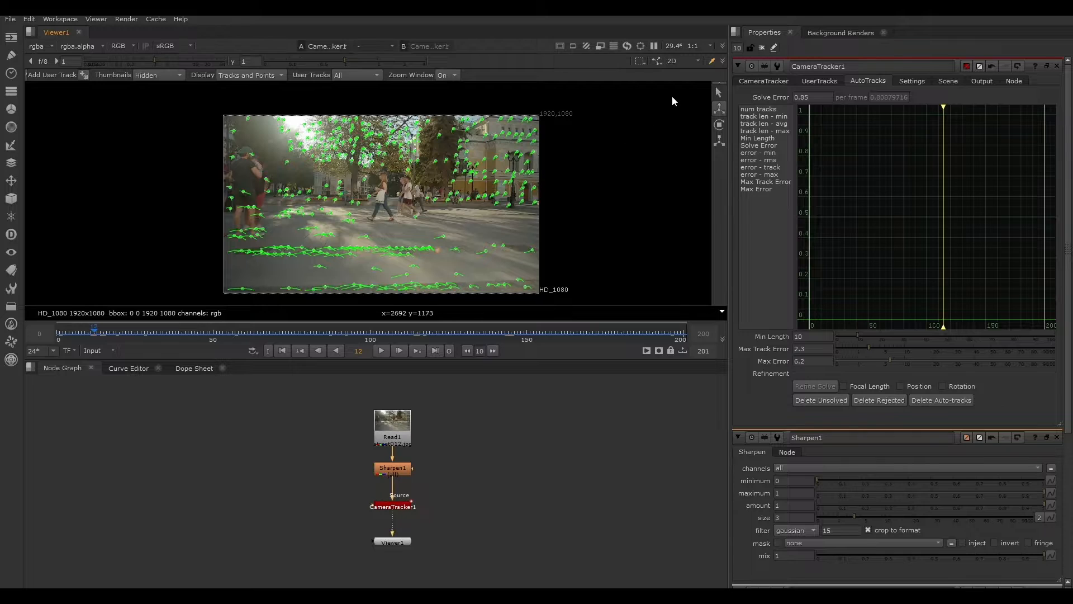
Examine the solved point cloud against the grid in the 3D view from several angles
{"action": "left_click", "coordinate": [685, 61]}
{"action": "left_click", "coordinate": [687, 84]}
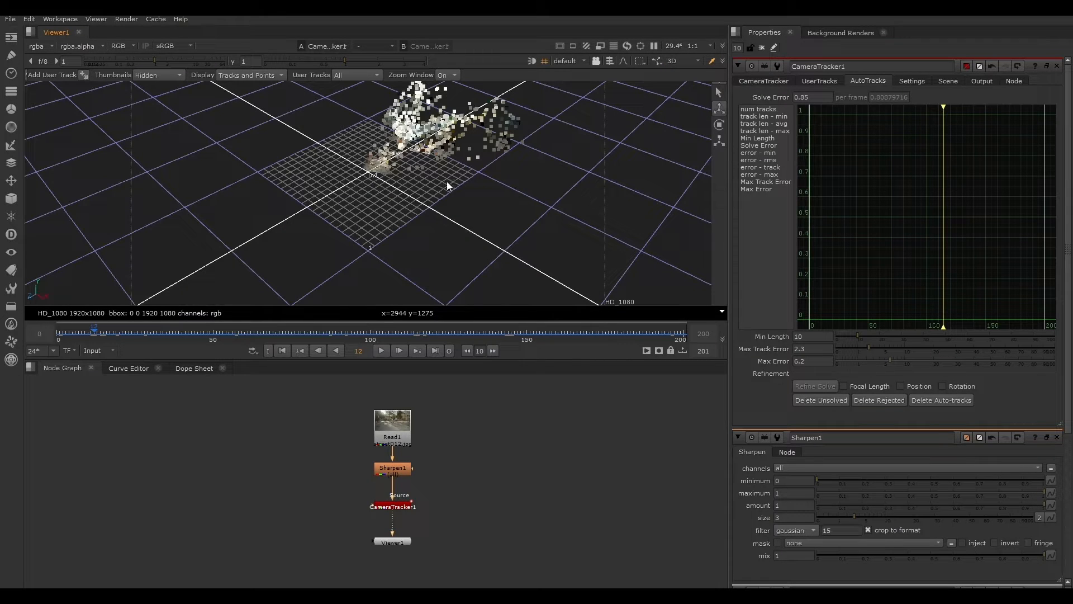
{"action": "left_click_drag", "start_coordinate": [447, 181], "coordinate": [428, 205], "text": "ctrl"}
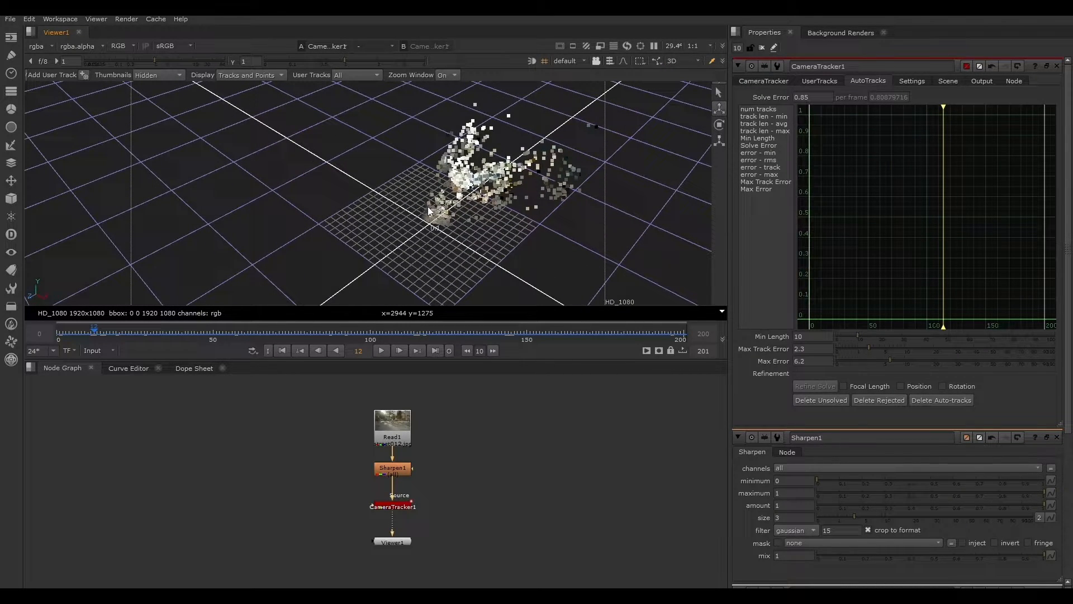
{"action": "left_click_drag", "start_coordinate": [504, 226], "coordinate": [425, 101], "text": "ctrl"}
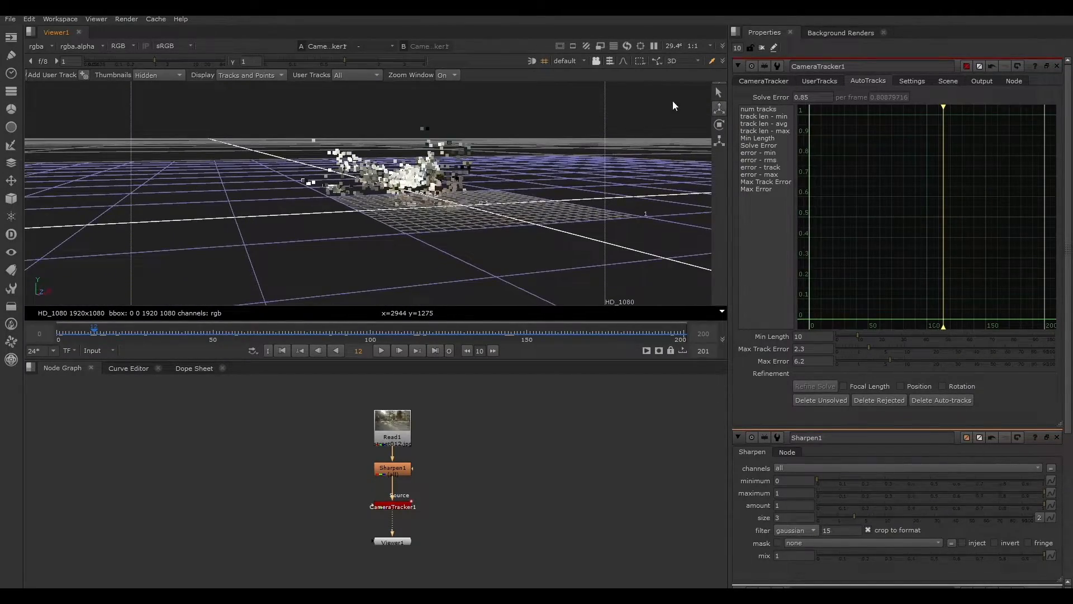
Select the tracks on the street surface in the 2D view and set them as the ground plane
{"action": "left_click", "coordinate": [687, 60]}
{"action": "left_click", "coordinate": [685, 71]}
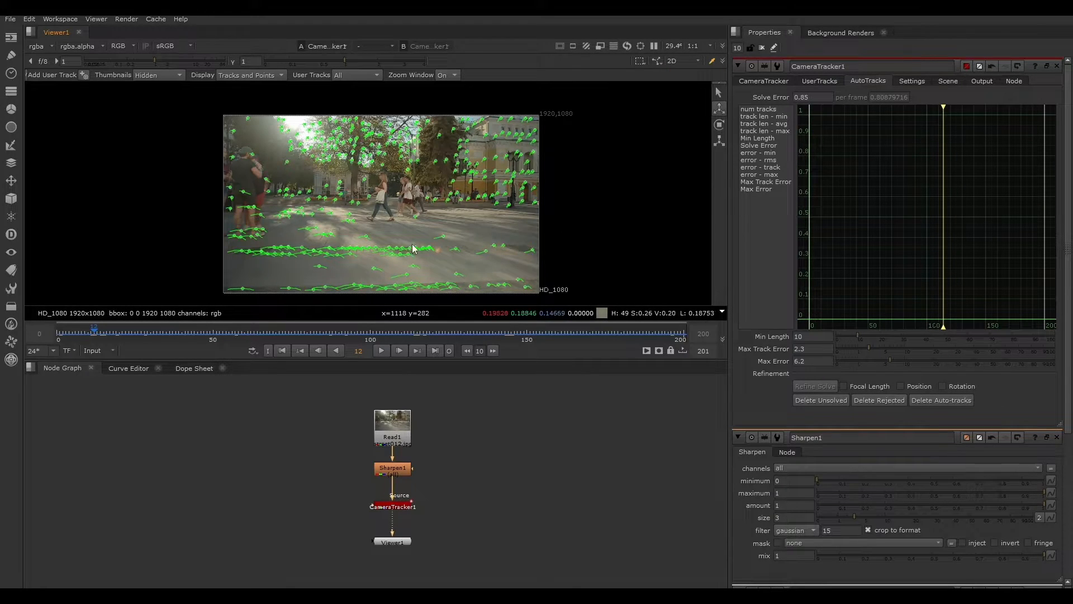
{"action": "left_click_drag", "start_coordinate": [359, 206], "coordinate": [314, 252]}
{"action": "left_click_drag", "start_coordinate": [494, 233], "coordinate": [349, 256], "text": "shift"}
{"action": "right_click", "coordinate": [382, 248]}
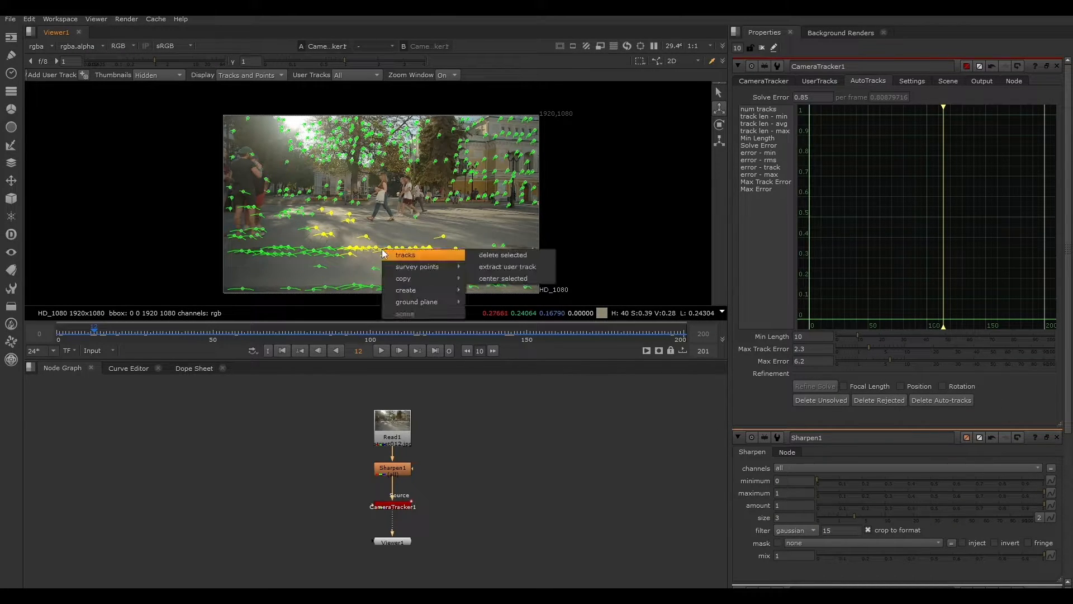
{"action": "mouse_move", "coordinate": [441, 300]}
{"action": "left_click", "coordinate": [492, 300]}
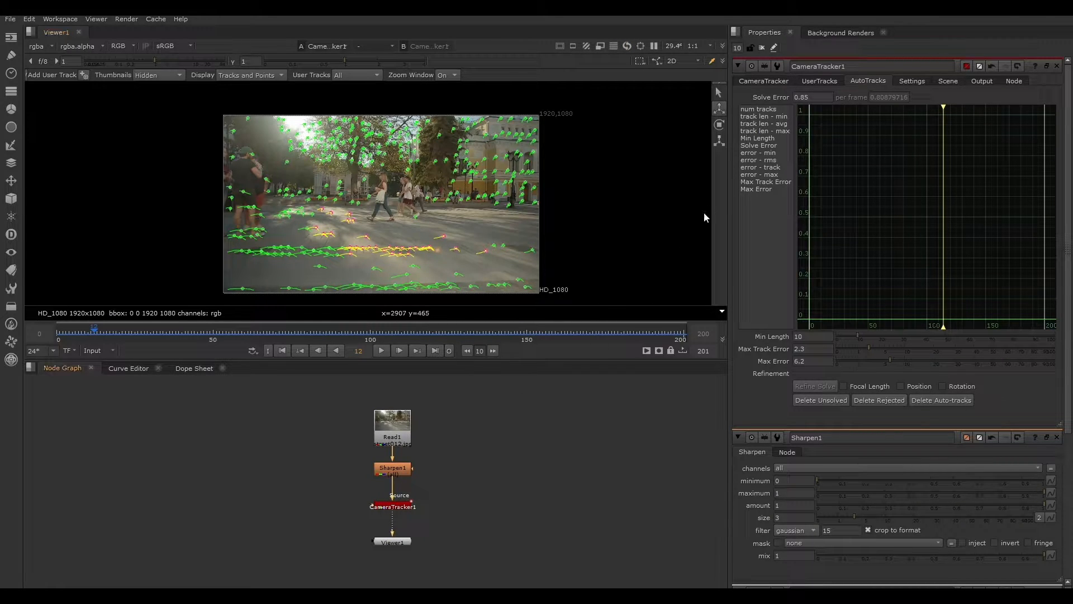
Check in the 3D view how the selected ground points align with the grid
{"action": "left_click", "coordinate": [683, 60]}
{"action": "left_click", "coordinate": [683, 73]}
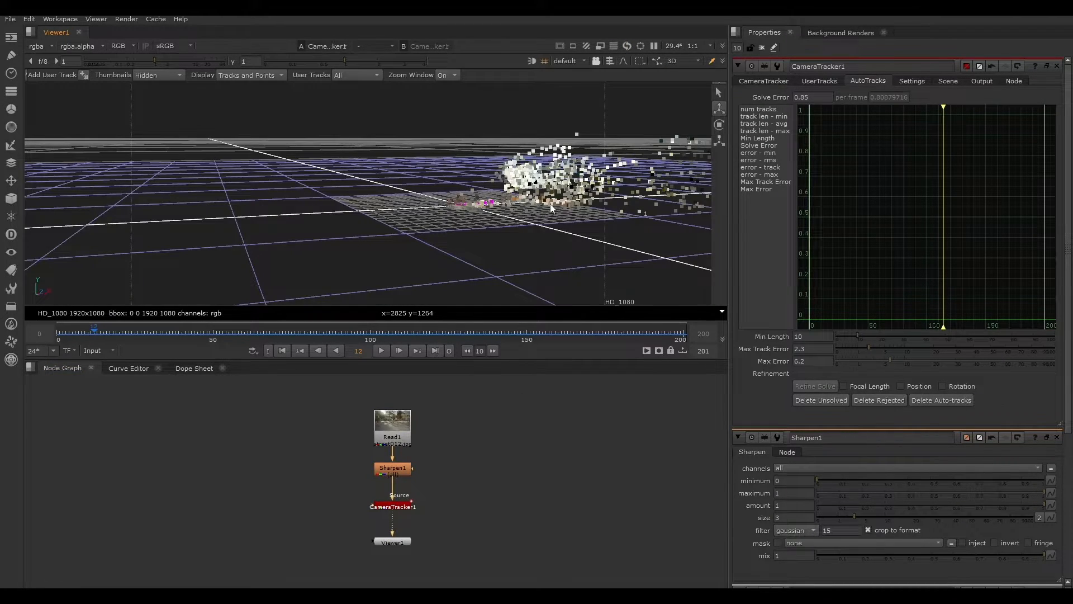
{"action": "middle_click_drag", "start_coordinate": [488, 208], "coordinate": [562, 228]}
{"action": "scroll", "coordinate": [559, 228], "scroll_direction": "down", "scroll_amount": 4}
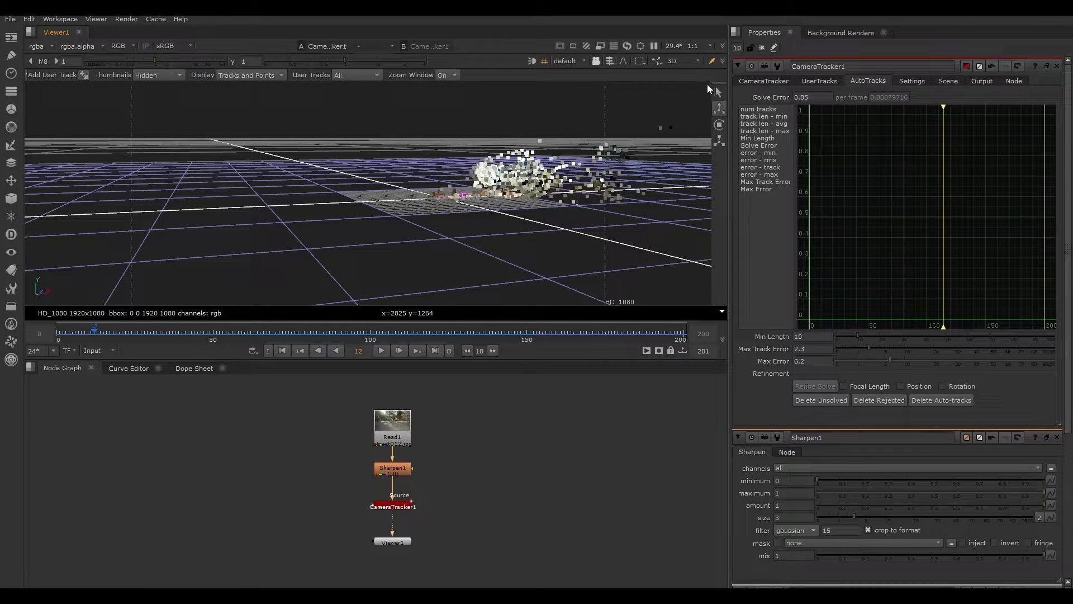
{"action": "right_click", "coordinate": [401, 507]}
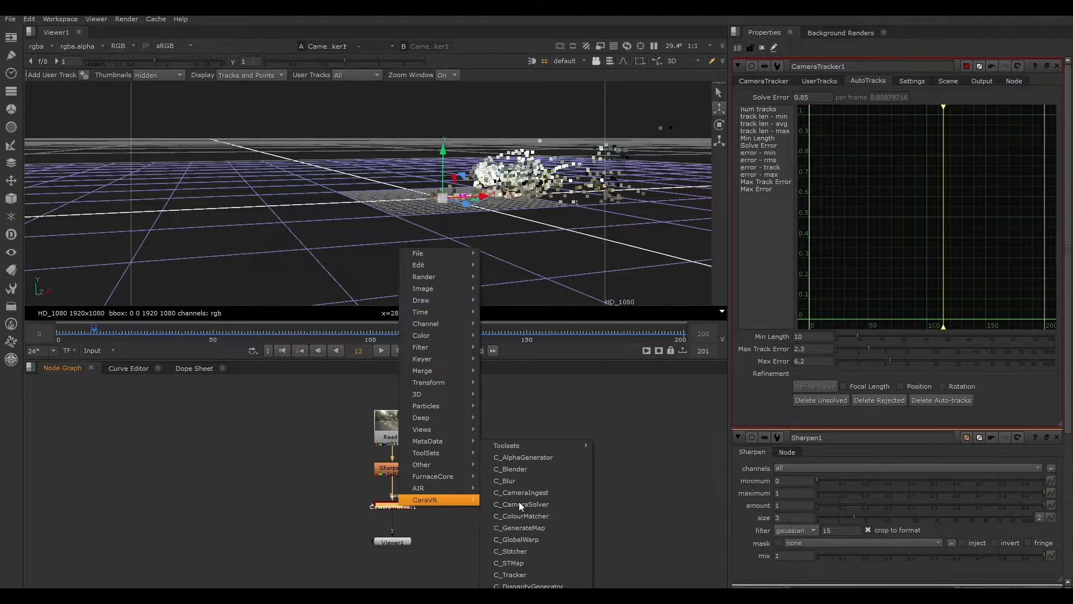
{"action": "left_click", "coordinate": [519, 501]}
{"action": "left_click_drag", "start_coordinate": [329, 506], "coordinate": [455, 534]}
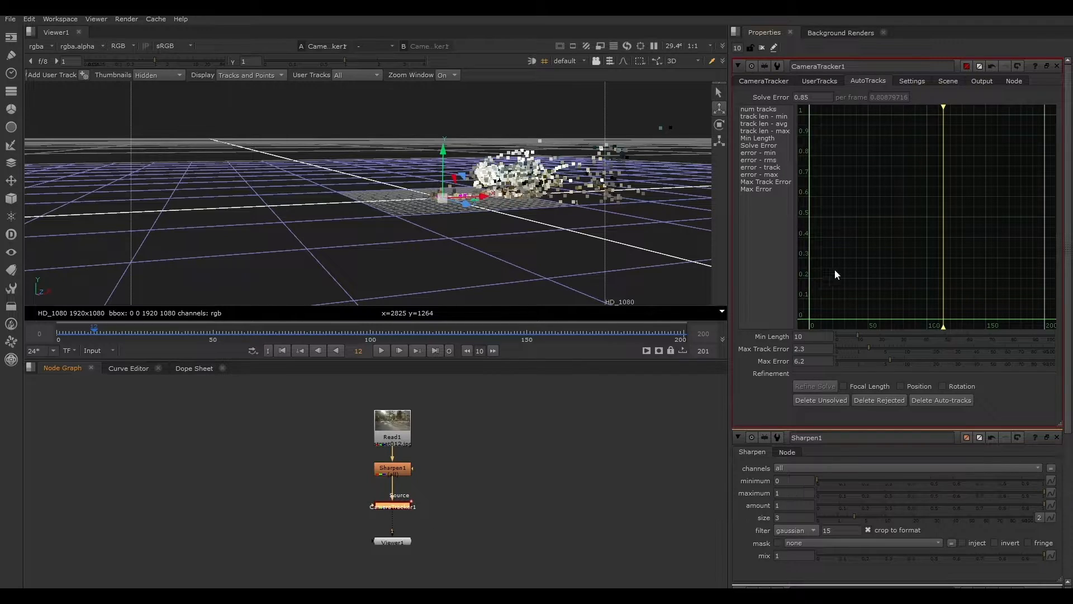
Export the camera solve as a Scene with linked output
{"action": "left_click", "coordinate": [763, 82]}
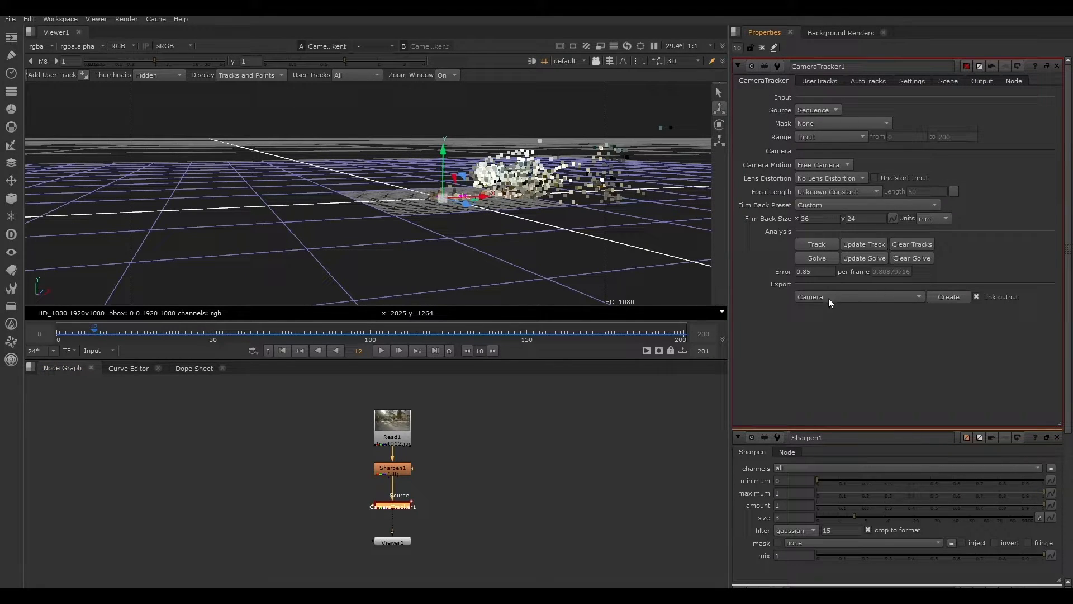
{"action": "left_click", "coordinate": [848, 299]}
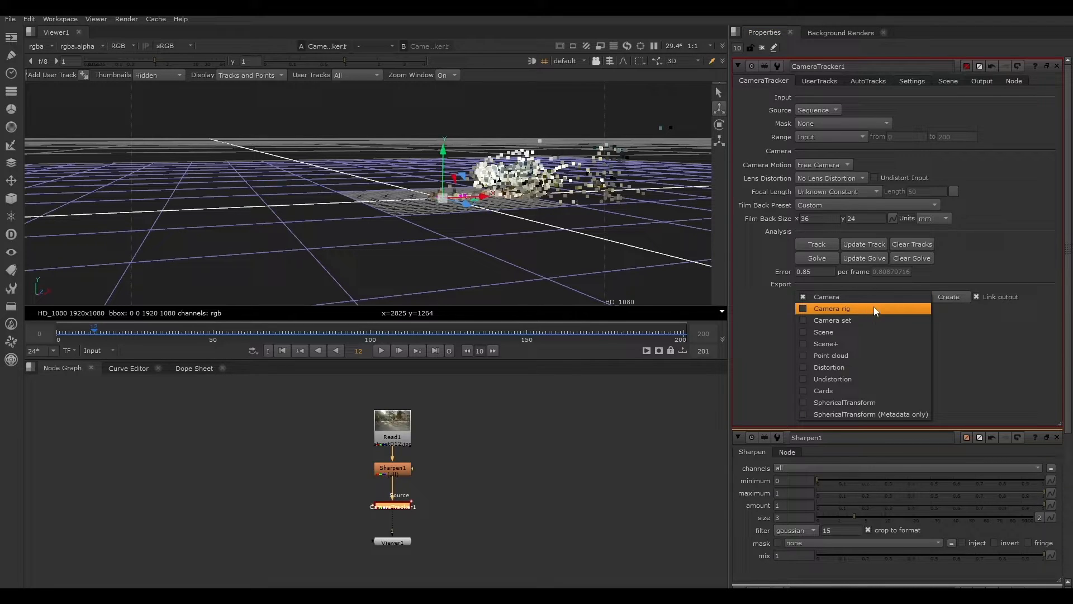
{"action": "left_click", "coordinate": [850, 327]}
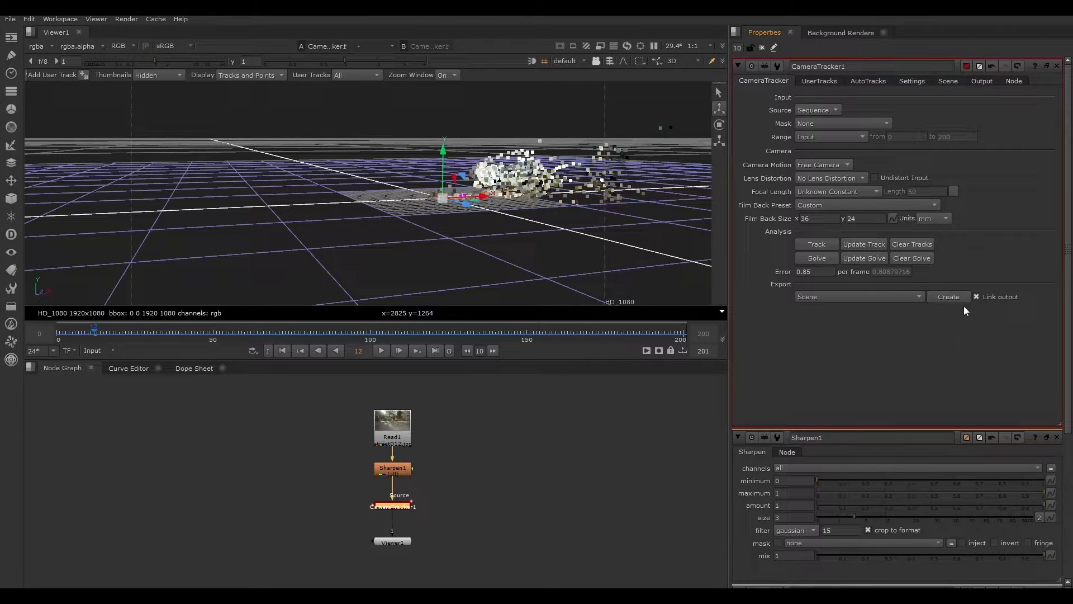
{"action": "left_click", "coordinate": [937, 301]}
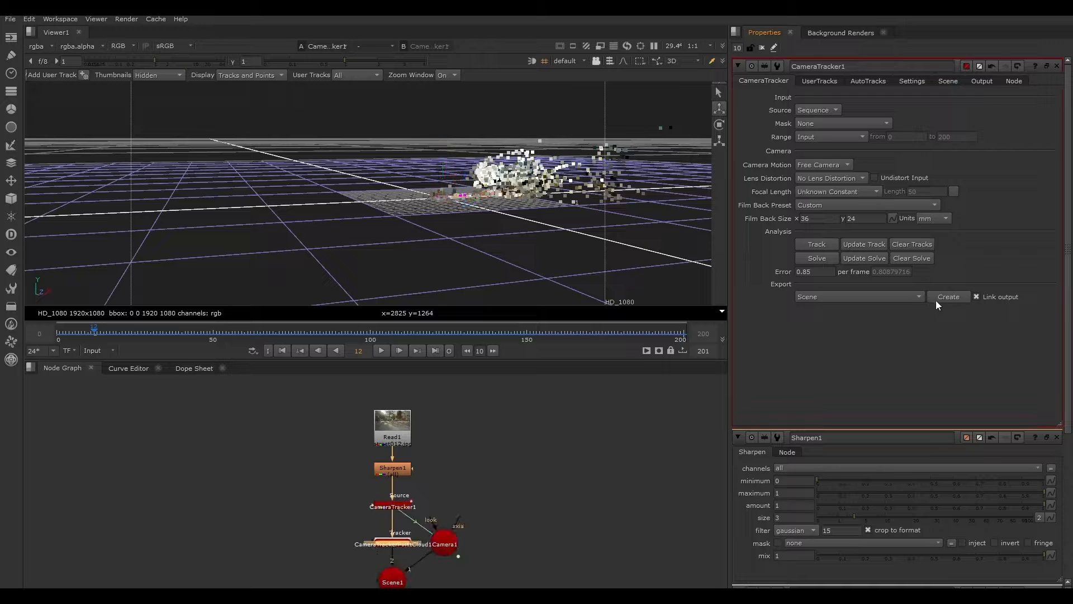
Arrange the nodes so Camera1 sits beside CameraTracker1 and Scene1 sits directly beneath the camera
{"action": "left_click_drag", "start_coordinate": [445, 544], "coordinate": [483, 505]}
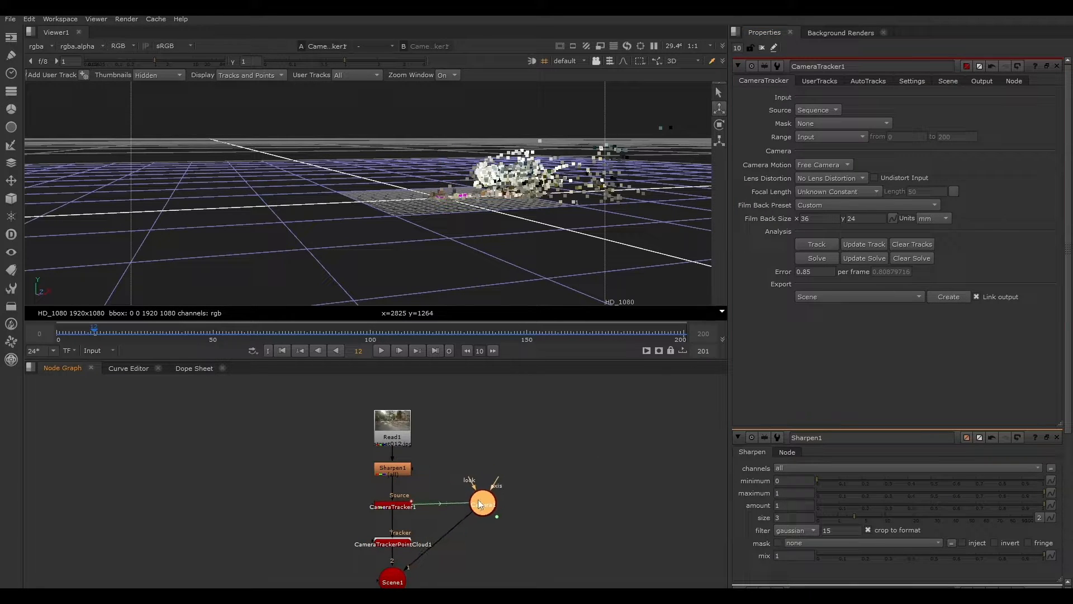
{"action": "left_click_drag", "start_coordinate": [389, 585], "coordinate": [482, 543]}
{"action": "scroll", "coordinate": [464, 514], "scroll_direction": "up", "scroll_amount": 5}
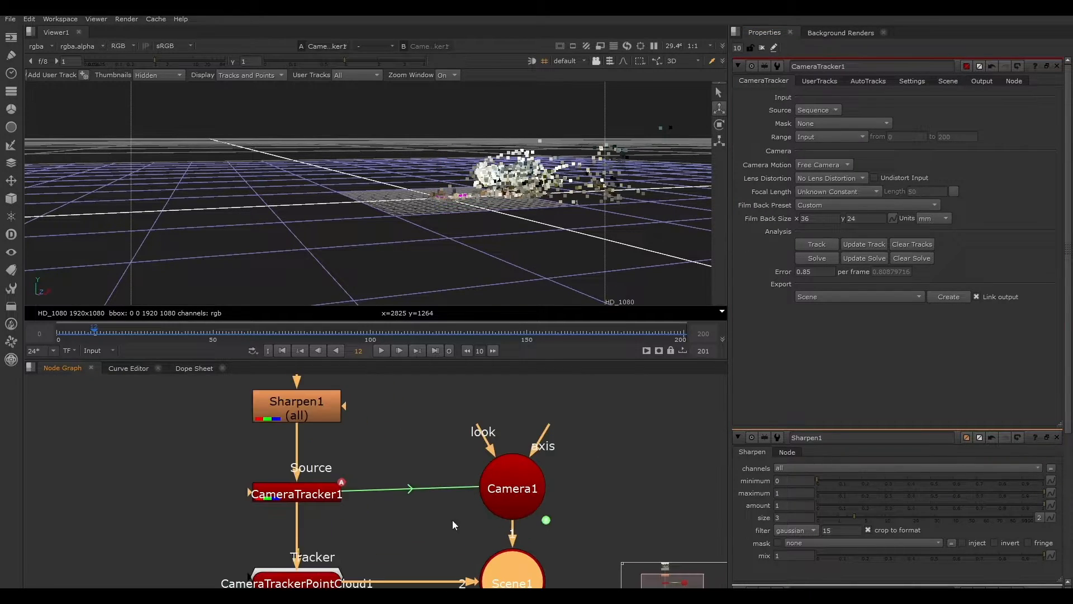
{"action": "scroll", "coordinate": [417, 500], "scroll_direction": "down", "scroll_amount": 5}
{"action": "scroll", "coordinate": [417, 499], "scroll_direction": "down", "scroll_amount": 3}
{"action": "scroll", "coordinate": [371, 525], "scroll_direction": "up", "scroll_amount": 6}
Connect the viewer to Scene1 and place the Viewer node below it
{"action": "left_click_drag", "start_coordinate": [450, 457], "coordinate": [463, 570]}
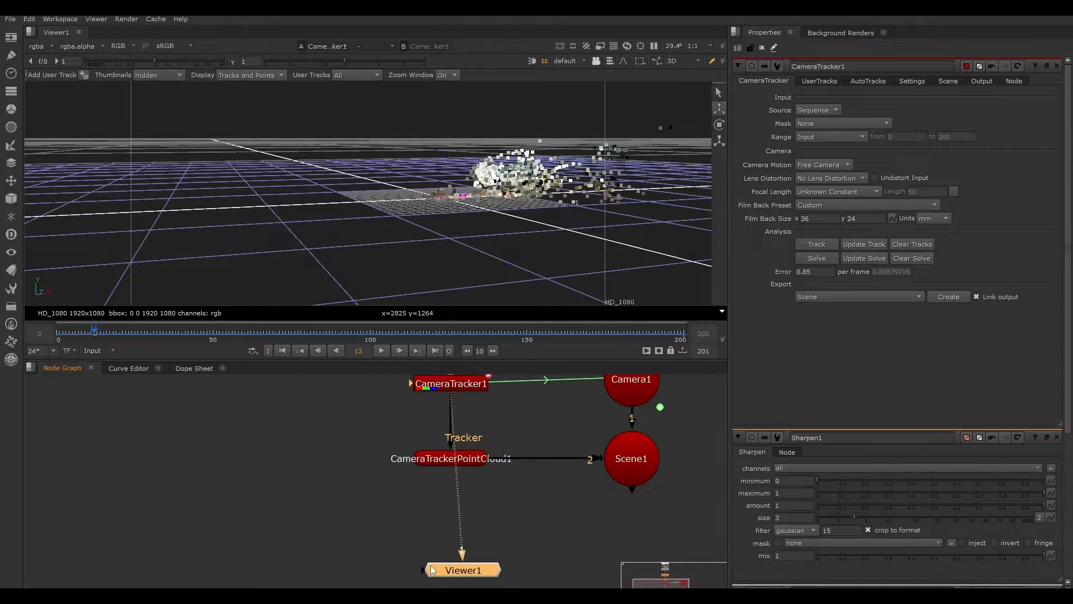
{"action": "scroll", "coordinate": [478, 481], "scroll_direction": "down", "scroll_amount": 4}
{"action": "left_click_drag", "start_coordinate": [472, 510], "coordinate": [542, 469]}
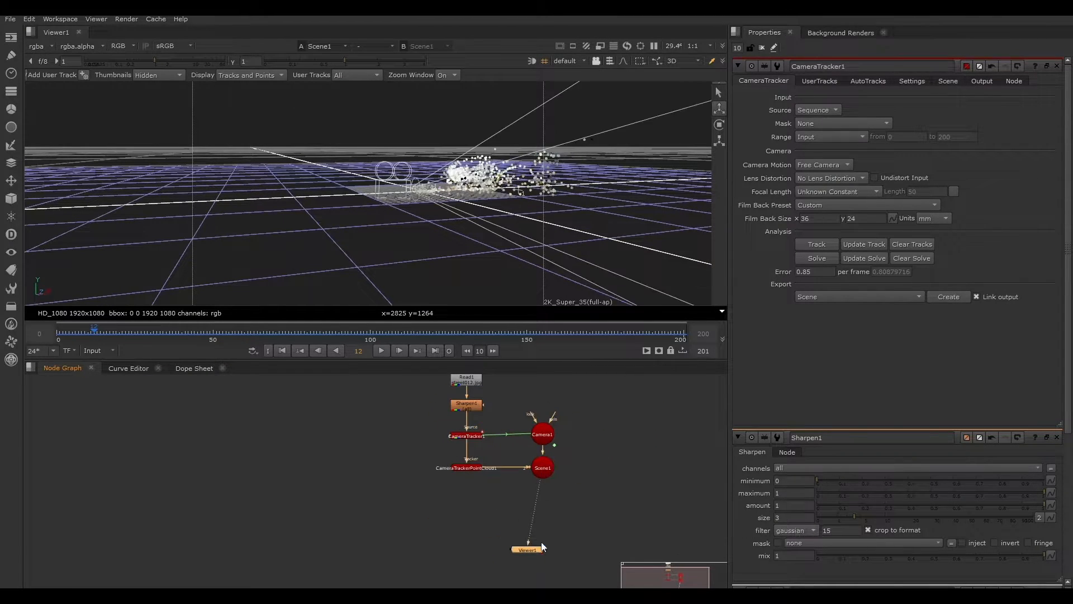
{"action": "left_click_drag", "start_coordinate": [531, 551], "coordinate": [543, 541]}
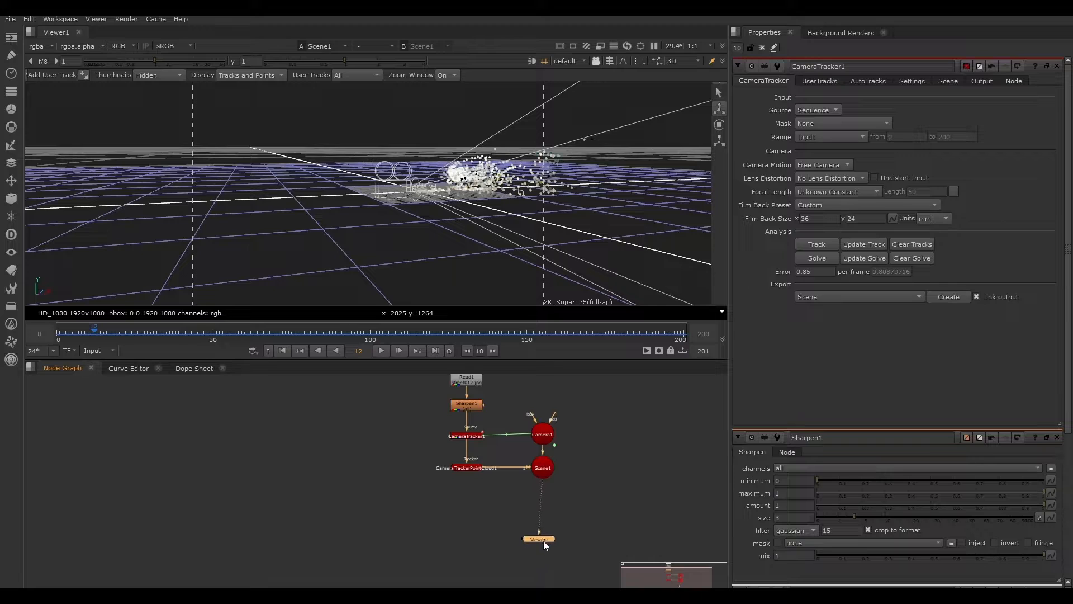
Switch the viewer to 2D and inspect the scene's tracks at another frame
{"action": "left_click", "coordinate": [698, 61]}
{"action": "left_click", "coordinate": [693, 69]}
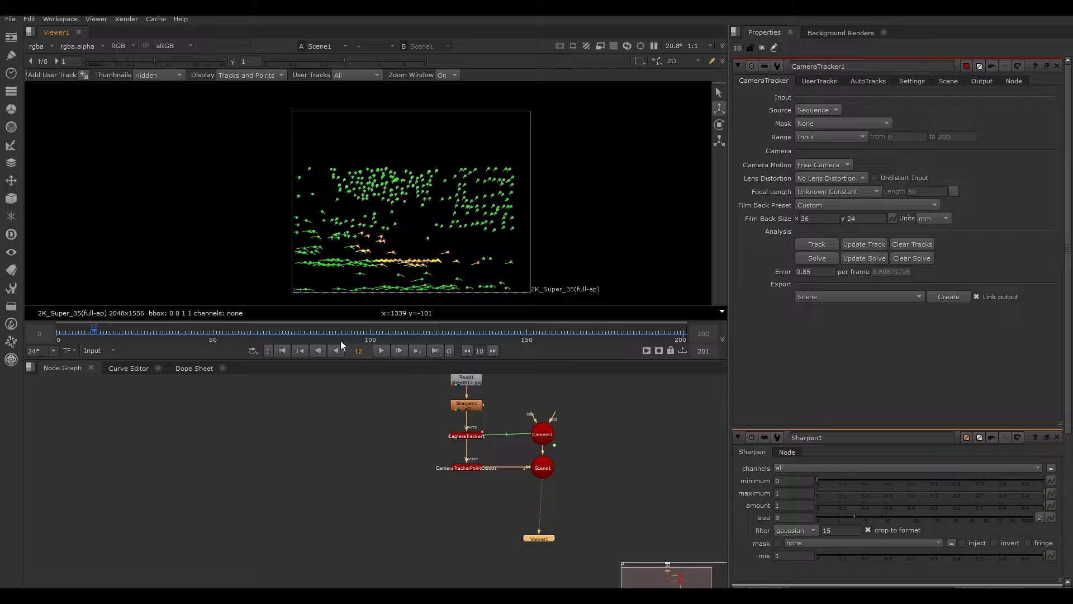
{"action": "left_click_drag", "start_coordinate": [341, 340], "coordinate": [397, 330]}
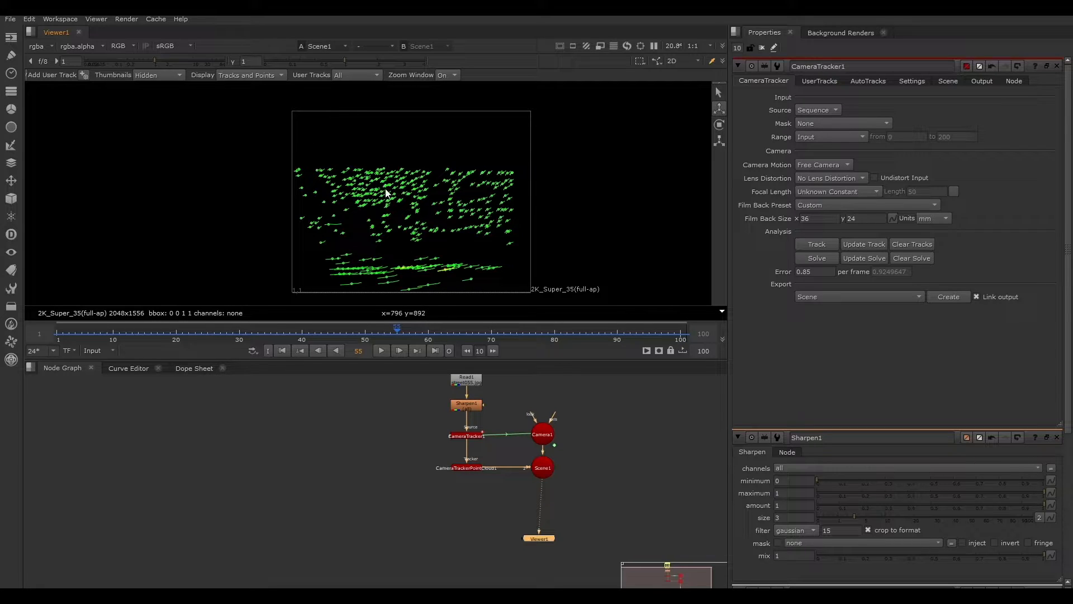
Reset the timeline range to Input and go to the first frame
{"action": "left_click_drag", "start_coordinate": [517, 322], "coordinate": [414, 342]}
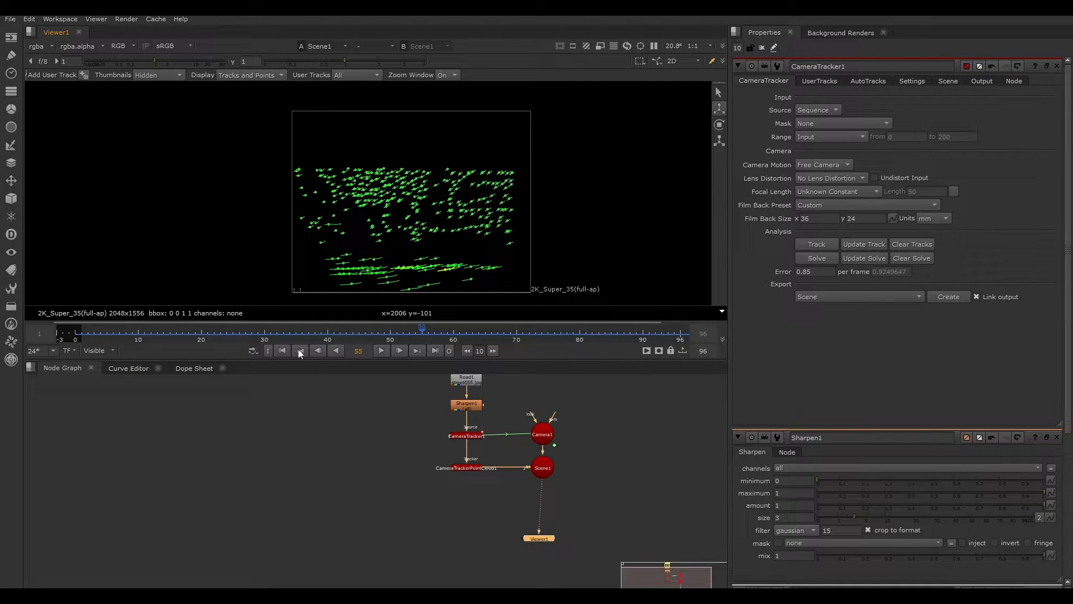
{"action": "left_click", "coordinate": [96, 351]}
{"action": "left_click", "coordinate": [106, 371]}
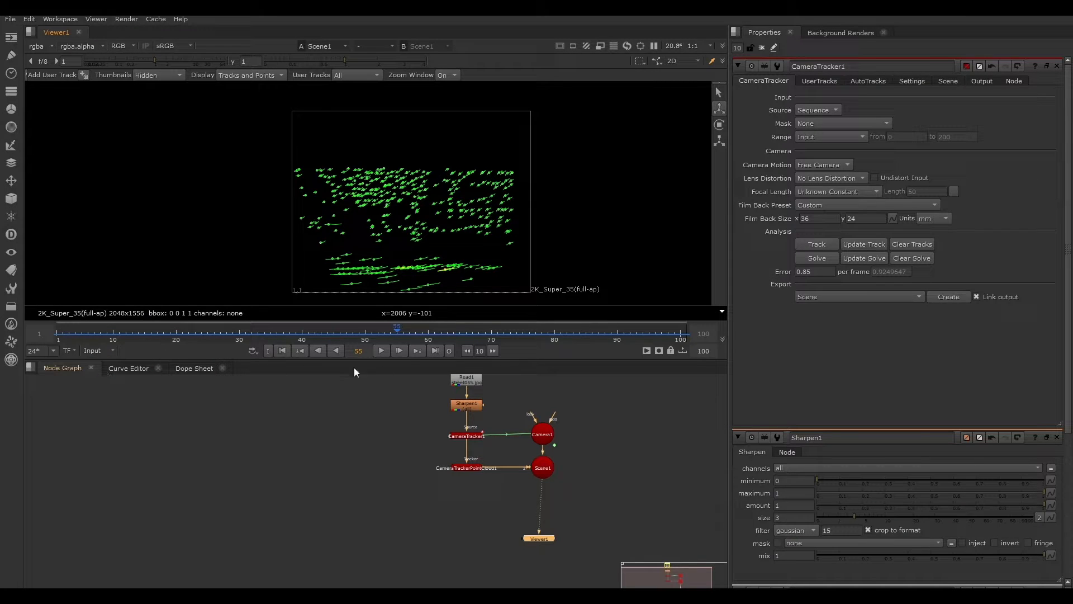
{"action": "left_click", "coordinate": [282, 350]}
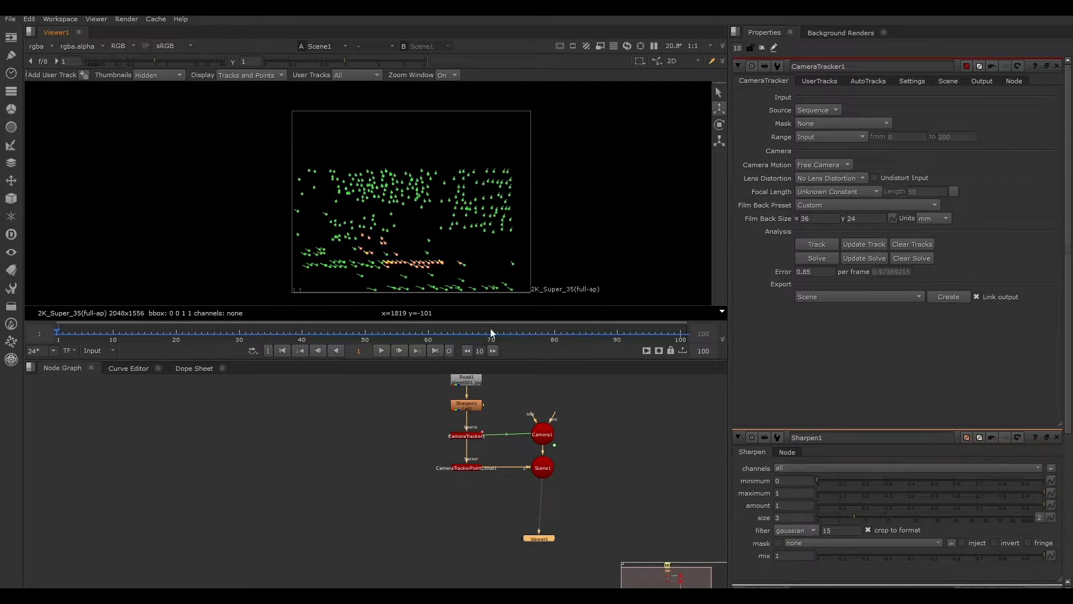
Move the Viewer node aside and add a ScanlineRender node below Scene1
{"action": "scroll", "coordinate": [576, 498], "scroll_direction": "up", "scroll_amount": 3}
{"action": "left_click_drag", "start_coordinate": [505, 577], "coordinate": [402, 562]}
{"action": "scroll", "coordinate": [555, 486], "scroll_direction": "down", "scroll_amount": 4}
{"action": "scroll", "coordinate": [554, 484], "scroll_direction": "up", "scroll_amount": 3}
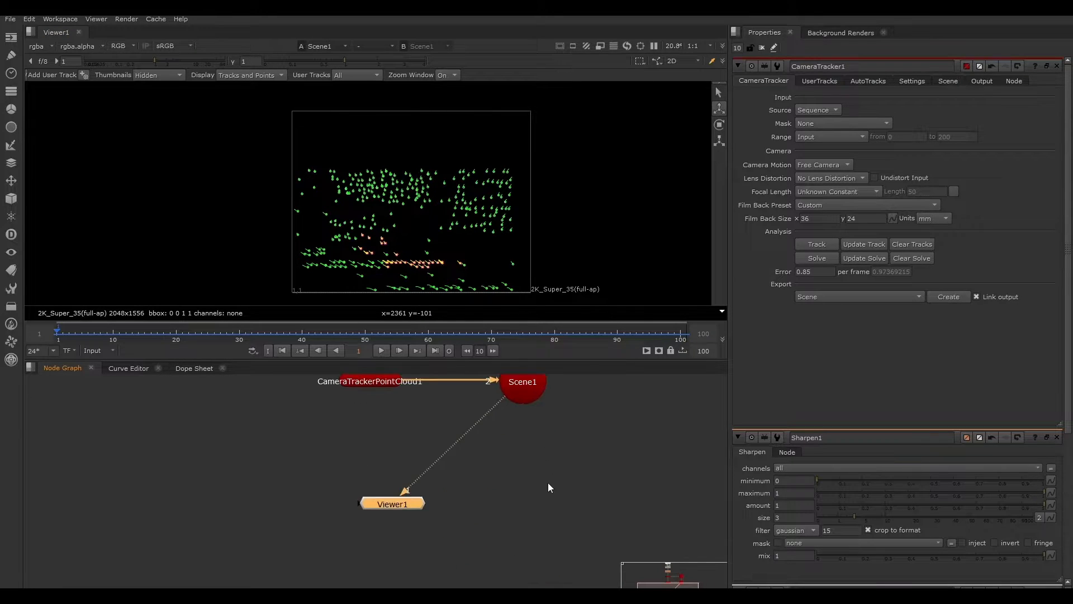
{"action": "key", "text": "Tab"}
{"action": "type", "text": "scan"}
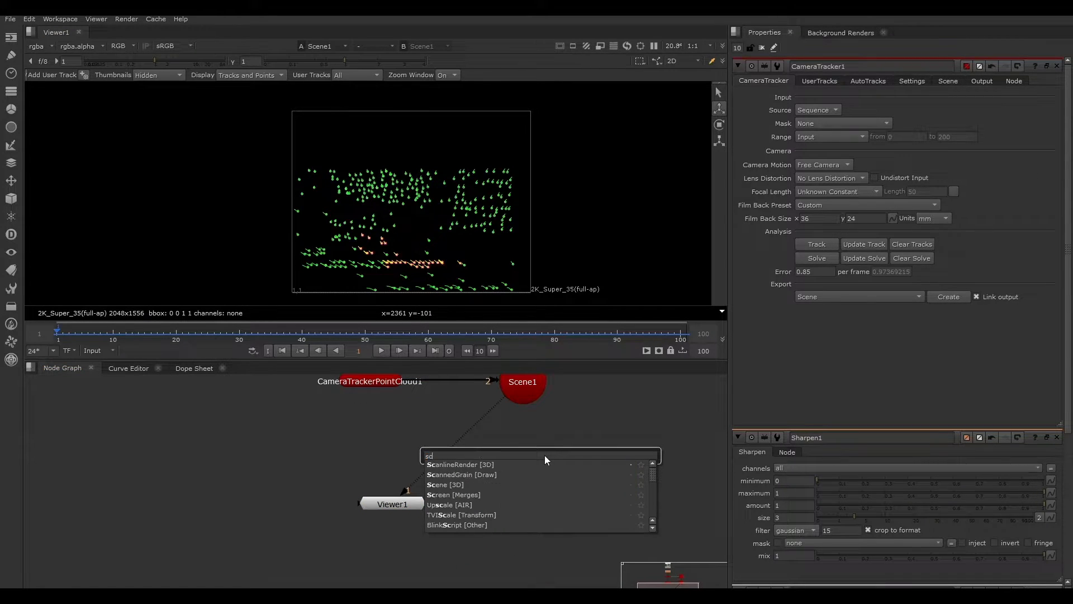
{"action": "left_click", "coordinate": [505, 467]}
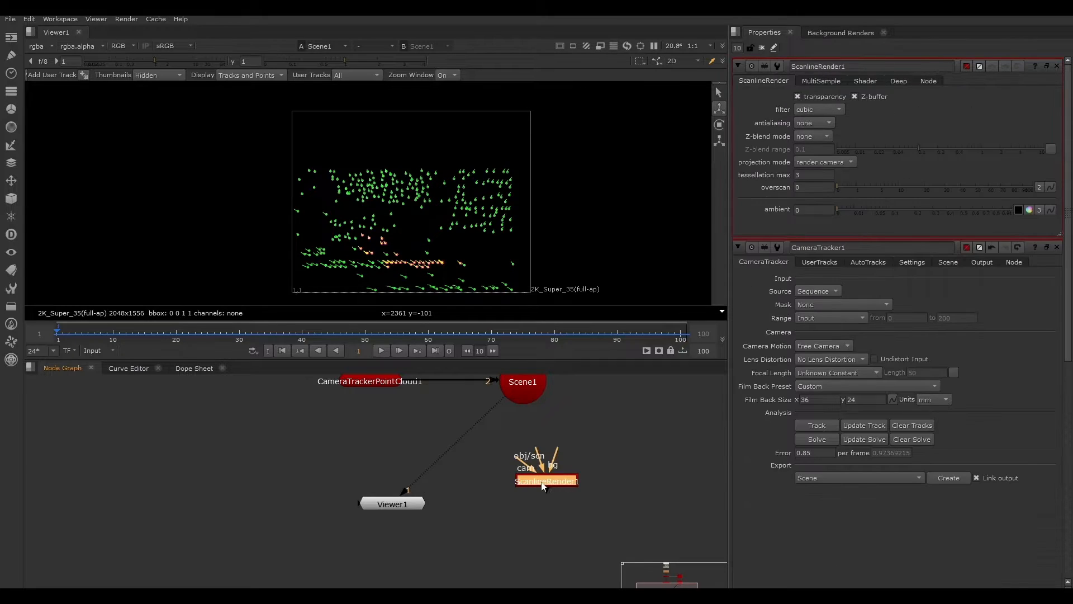
Connect ScanlineRender1's cam input to Camera1, obj/scn to Scene1 and bg to the street footage Read node
{"action": "left_click_drag", "start_coordinate": [502, 468], "coordinate": [454, 464]}
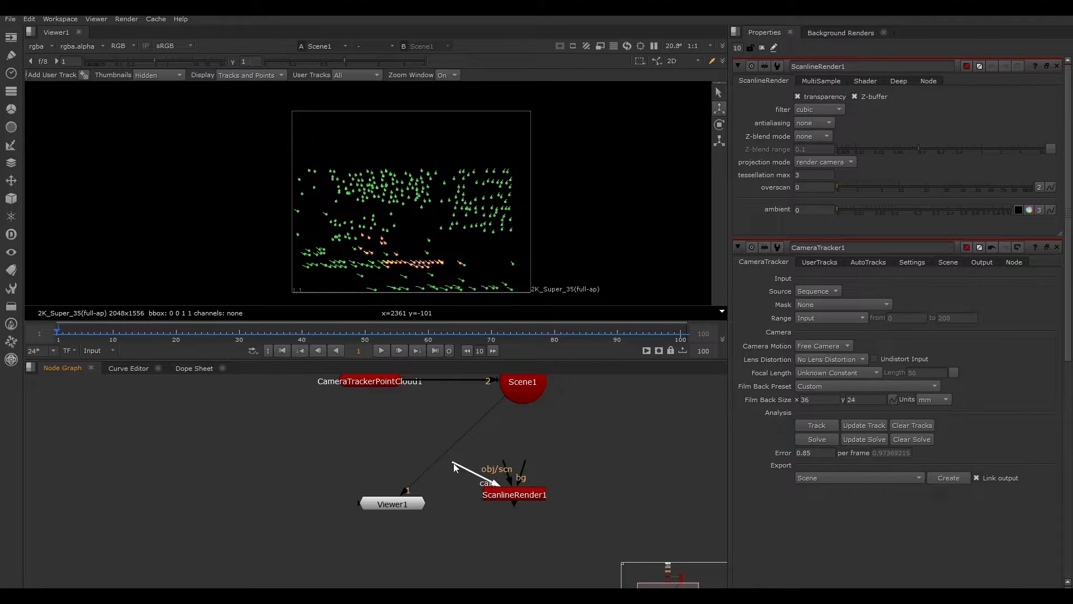
{"action": "scroll", "coordinate": [542, 469], "scroll_direction": "down", "scroll_amount": 3}
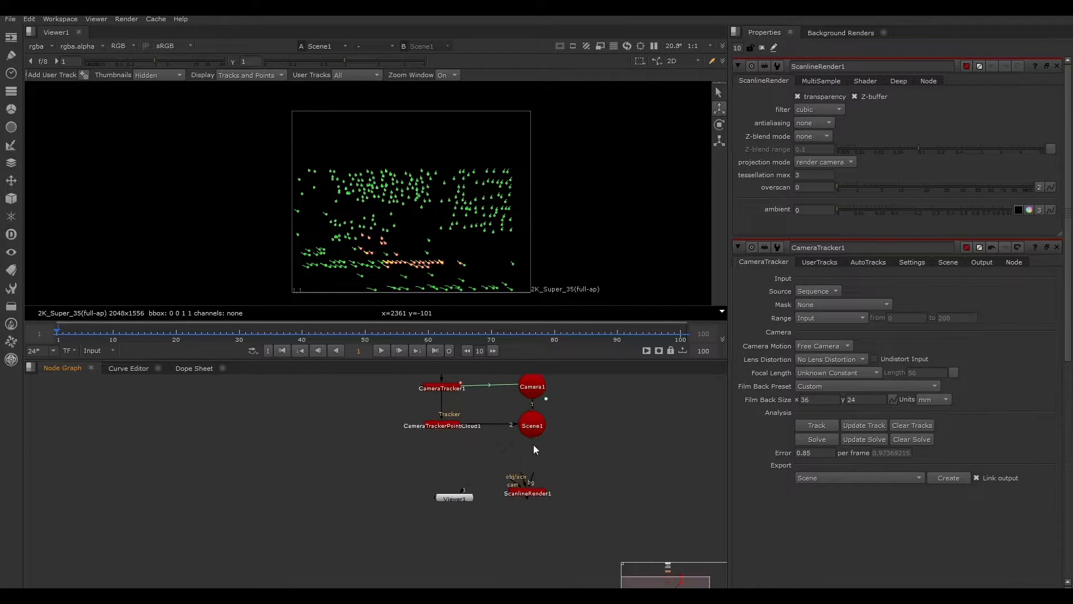
{"action": "left_click_drag", "start_coordinate": [514, 484], "coordinate": [532, 390]}
{"action": "left_click_drag", "start_coordinate": [531, 497], "coordinate": [532, 427]}
{"action": "scroll", "coordinate": [533, 428], "scroll_direction": "down", "scroll_amount": 3}
{"action": "scroll", "coordinate": [591, 526], "scroll_direction": "up", "scroll_amount": 2}
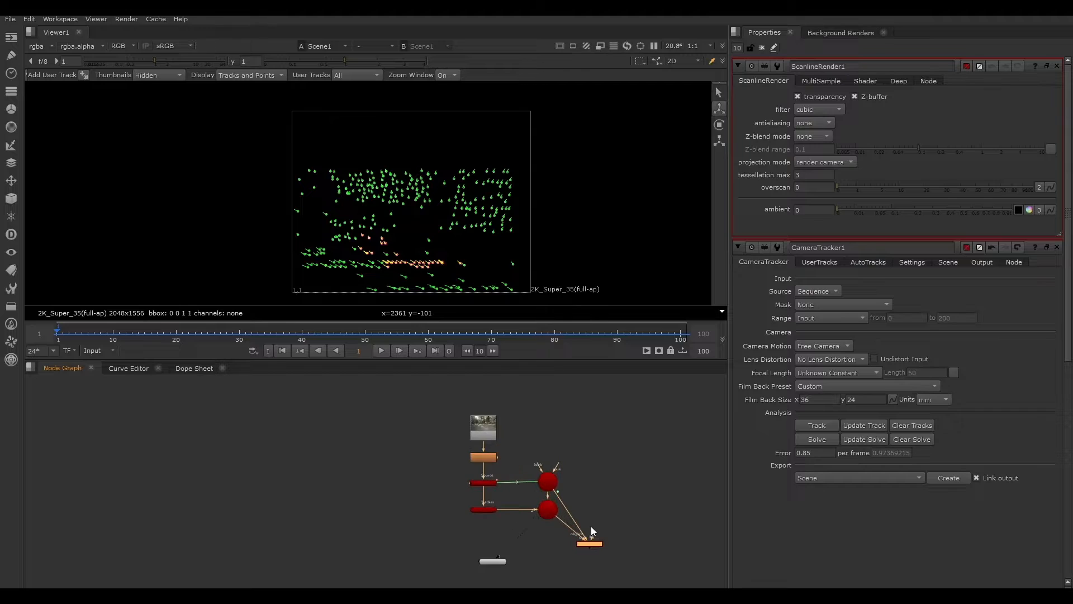
{"action": "left_click_drag", "start_coordinate": [592, 529], "coordinate": [493, 434]}
View ScanlineRender1, scrub the timeline to check the point cloud against the footage, and return to the first frame
{"action": "key", "text": "1"}
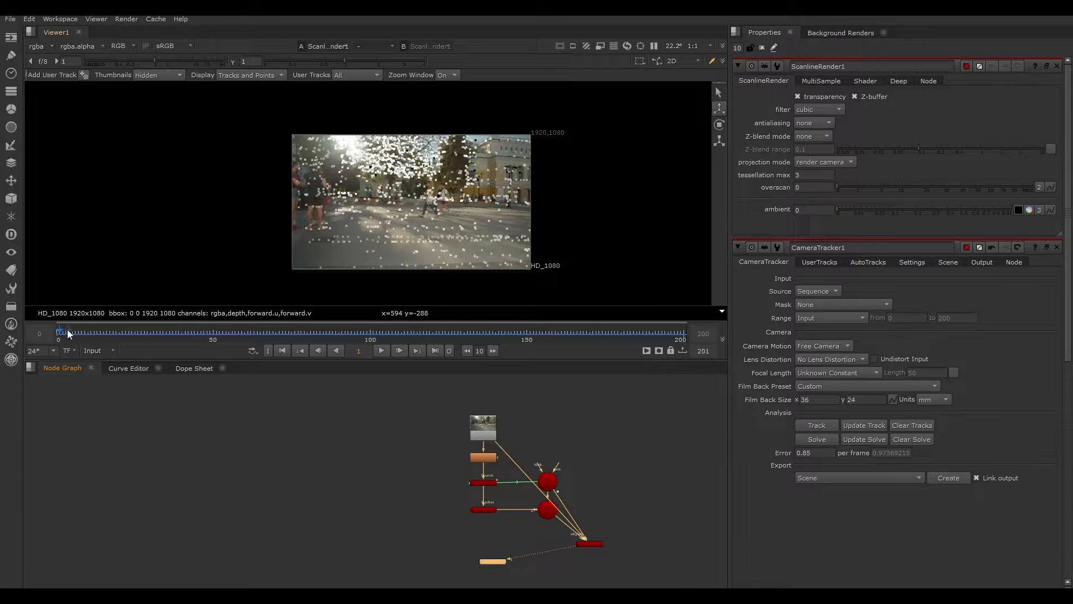
{"action": "left_click_drag", "start_coordinate": [69, 333], "coordinate": [275, 333]}
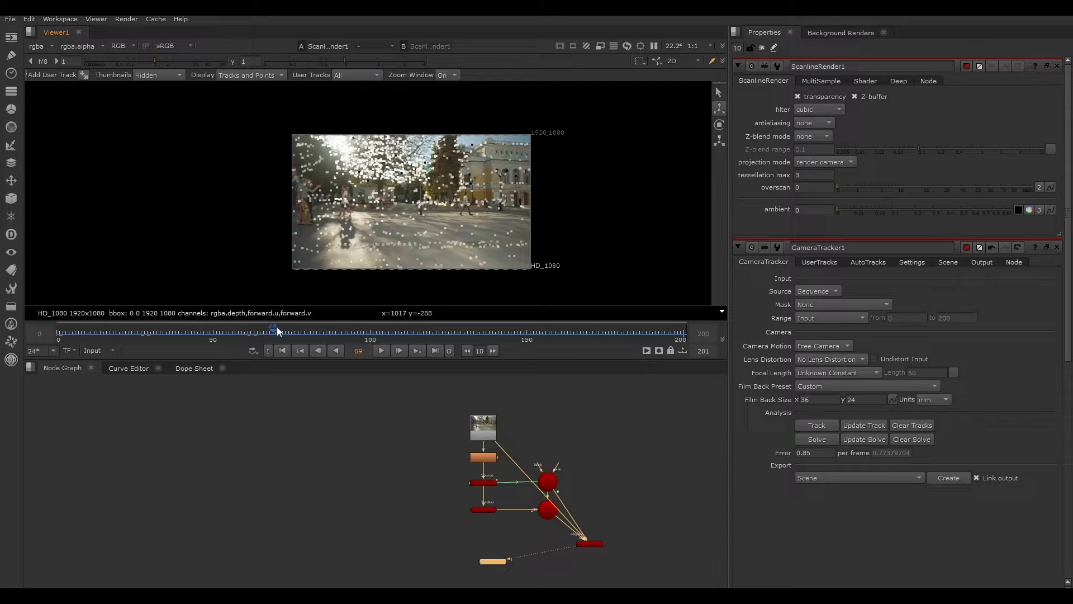
{"action": "left_click_drag", "start_coordinate": [277, 327], "coordinate": [206, 335]}
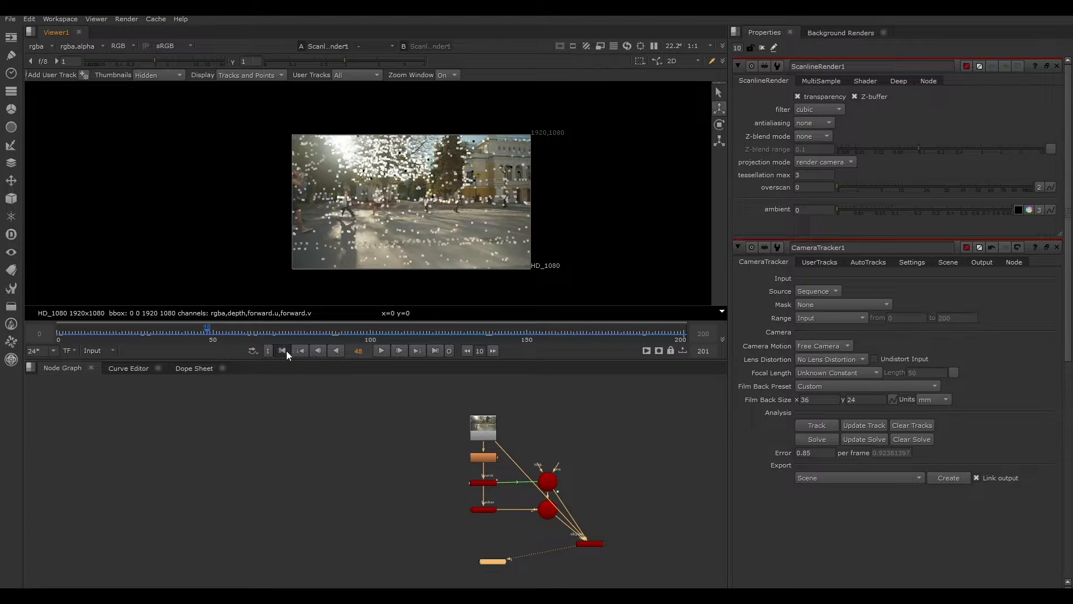
{"action": "left_click", "coordinate": [284, 350]}
{"action": "scroll", "coordinate": [586, 469], "scroll_direction": "down", "scroll_amount": 4}
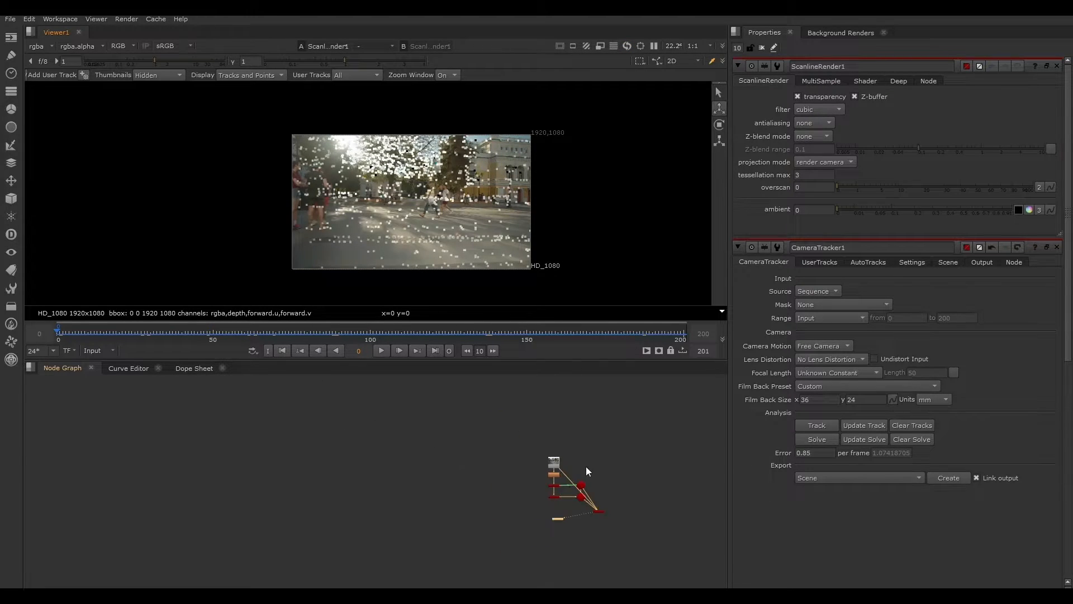
{"action": "scroll", "coordinate": [606, 508], "scroll_direction": "up", "scroll_amount": 6}
{"action": "left_click", "coordinate": [514, 517]}
{"action": "key", "text": "w"}
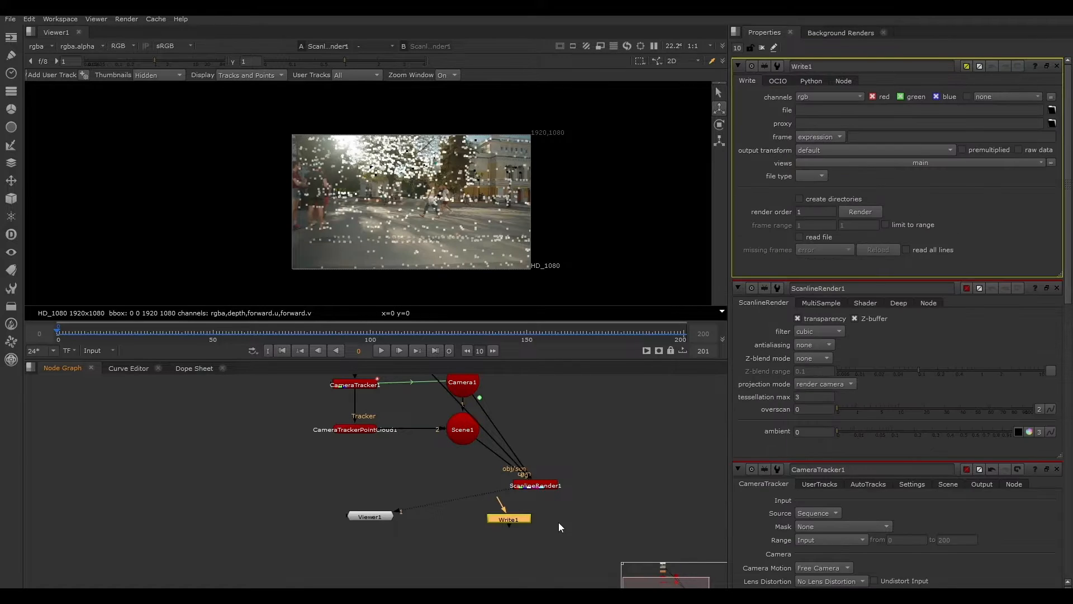
{"action": "key", "text": "r"}
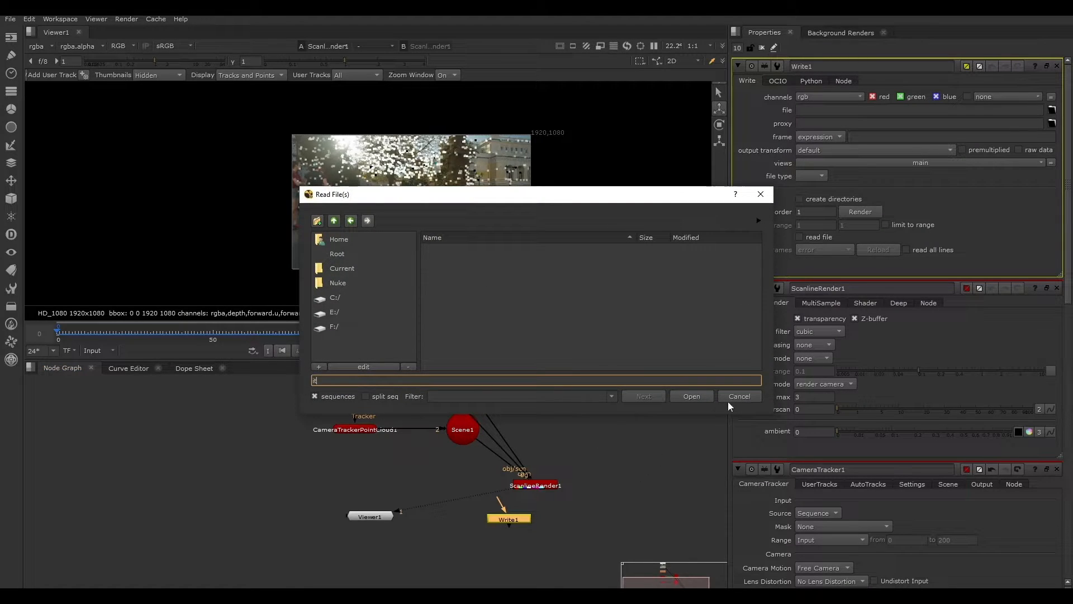
{"action": "left_click", "coordinate": [728, 401]}
{"action": "left_click_drag", "start_coordinate": [504, 515], "coordinate": [506, 518]}
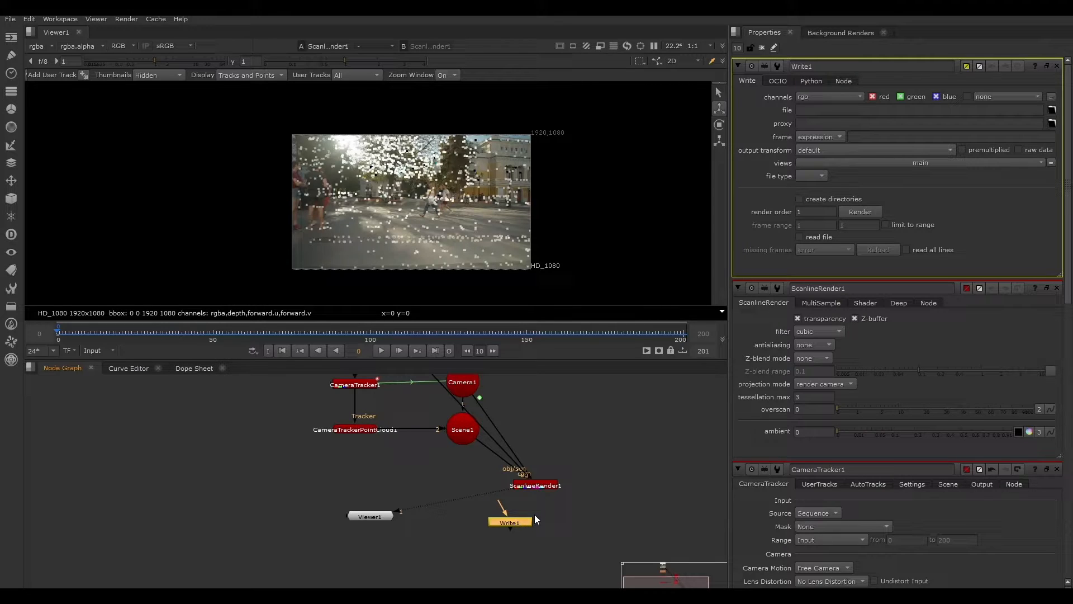
{"action": "left_click", "coordinate": [476, 553]}
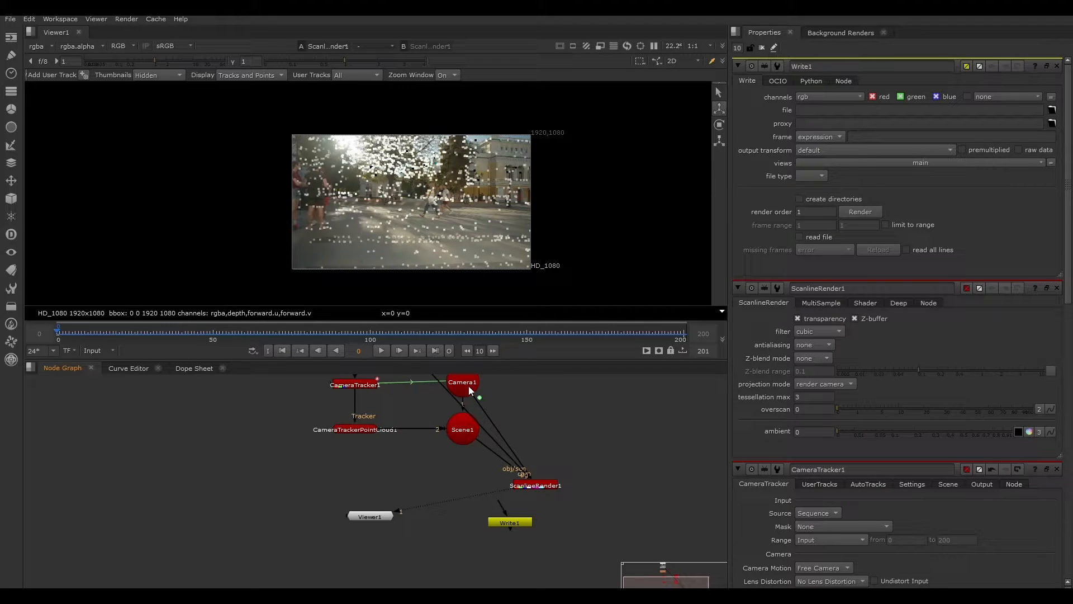
{"action": "left_click_drag", "start_coordinate": [563, 505], "coordinate": [467, 545]}
{"action": "key", "text": "Delete"}
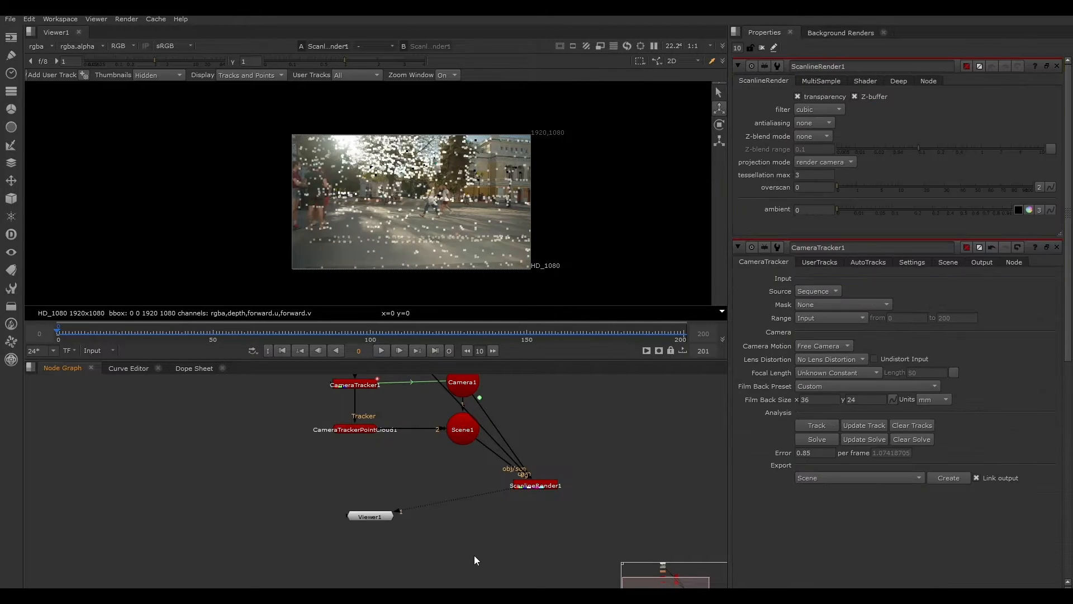
Add a WriteGeo node below the scene setup and move ScanlineRender1 above the Viewer node
{"action": "key", "text": "Tab"}
{"action": "type", "text": "wri"}
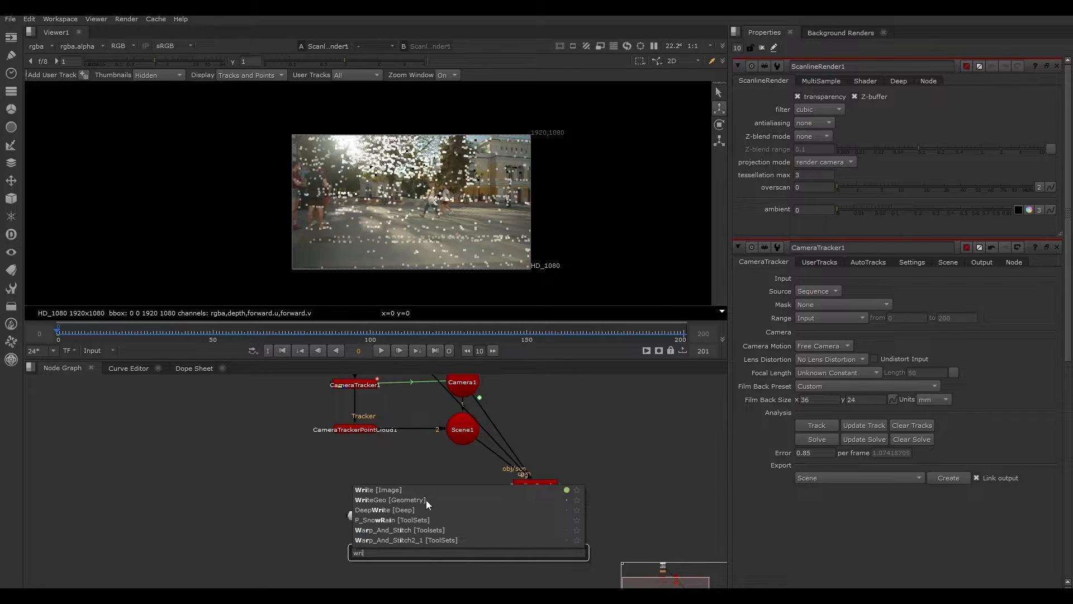
{"action": "left_click", "coordinate": [426, 500]}
{"action": "left_click_drag", "start_coordinate": [560, 511], "coordinate": [548, 547]}
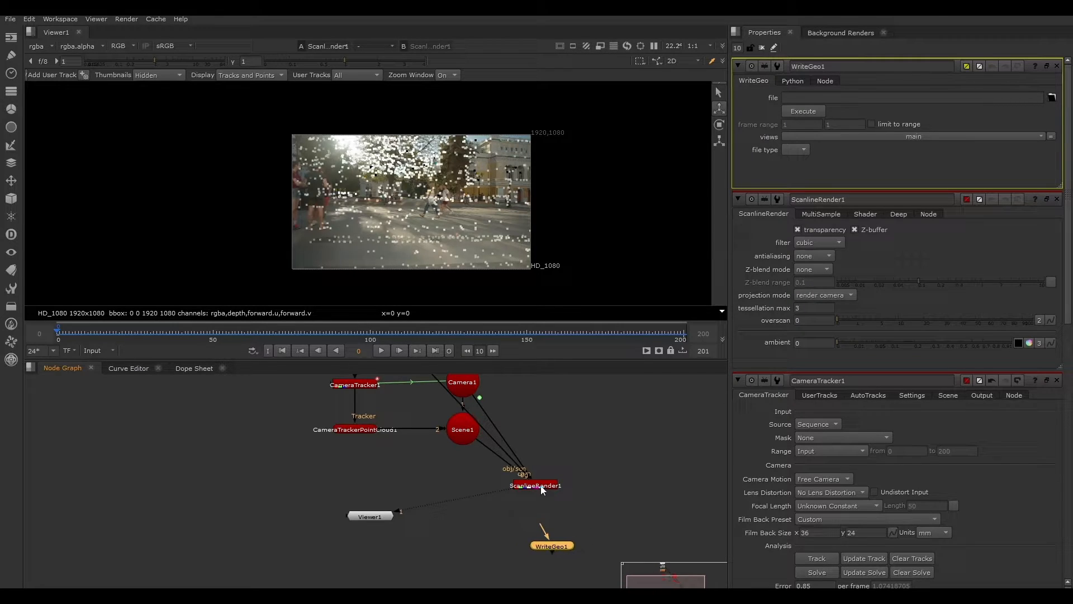
{"action": "left_click_drag", "start_coordinate": [542, 486], "coordinate": [395, 476]}
{"action": "scroll", "coordinate": [392, 488], "scroll_direction": "up", "scroll_amount": 3}
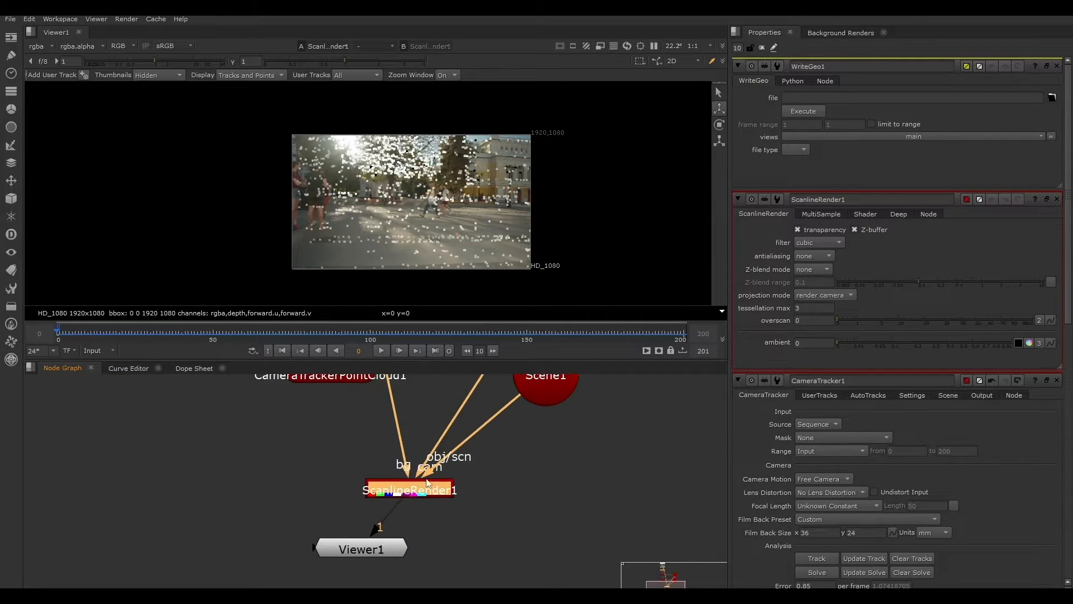
Connect the WriteGeo1 input to Scene1 and place the node just below Scene1
{"action": "scroll", "coordinate": [413, 470], "scroll_direction": "down", "scroll_amount": 5}
{"action": "left_click", "coordinate": [448, 439]}
{"action": "scroll", "coordinate": [447, 441], "scroll_direction": "up", "scroll_amount": 4}
{"action": "scroll", "coordinate": [461, 459], "scroll_direction": "down", "scroll_amount": 3}
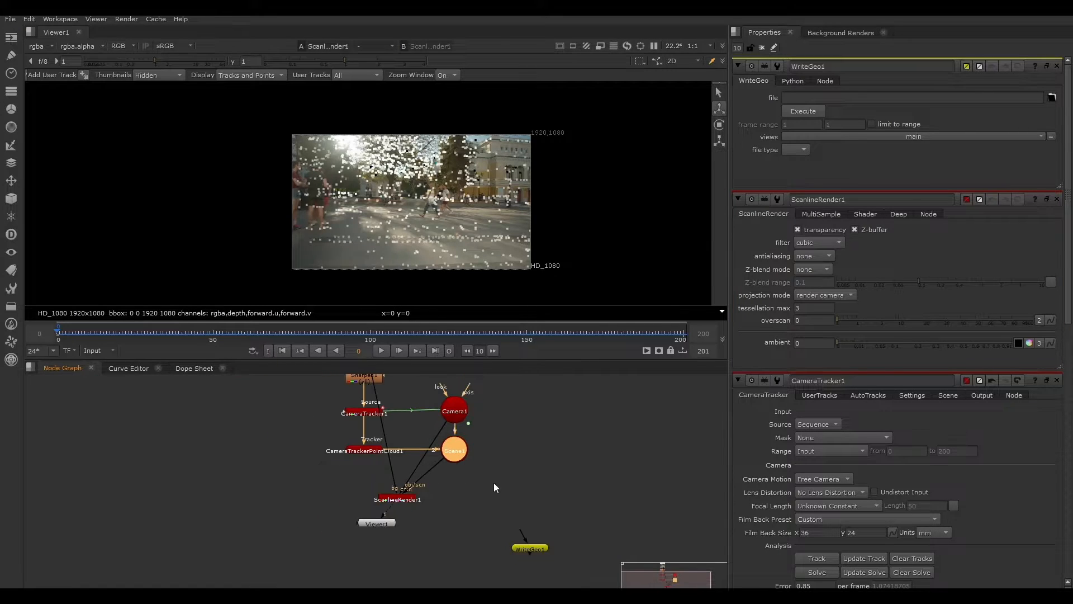
{"action": "left_click_drag", "start_coordinate": [529, 546], "coordinate": [454, 450]}
{"action": "left_click_drag", "start_coordinate": [534, 550], "coordinate": [482, 498]}
Browse for WriteGeo1's output location and create a new folder named camera in E:/Footage
{"action": "left_click", "coordinate": [1052, 97]}
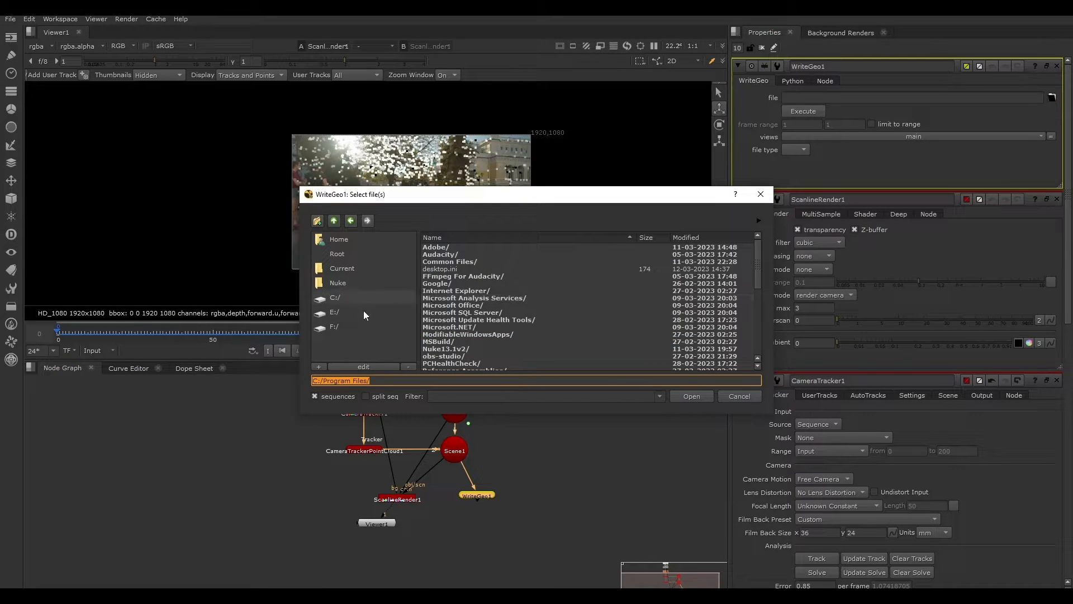
{"action": "left_click", "coordinate": [363, 311]}
{"action": "scroll", "coordinate": [463, 329], "scroll_direction": "down", "scroll_amount": 4}
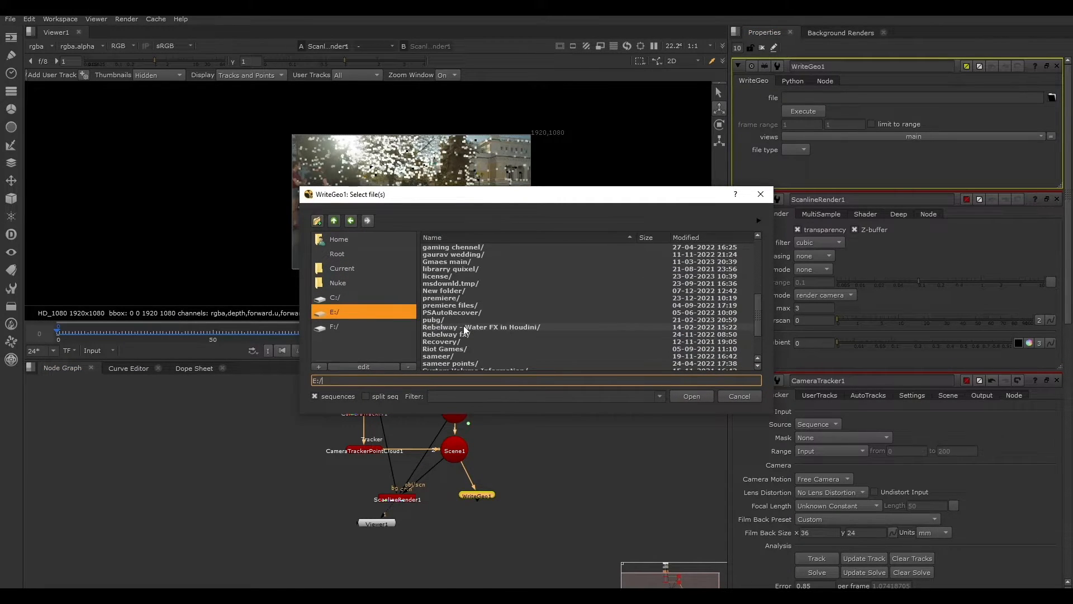
{"action": "double_click", "coordinate": [453, 283]}
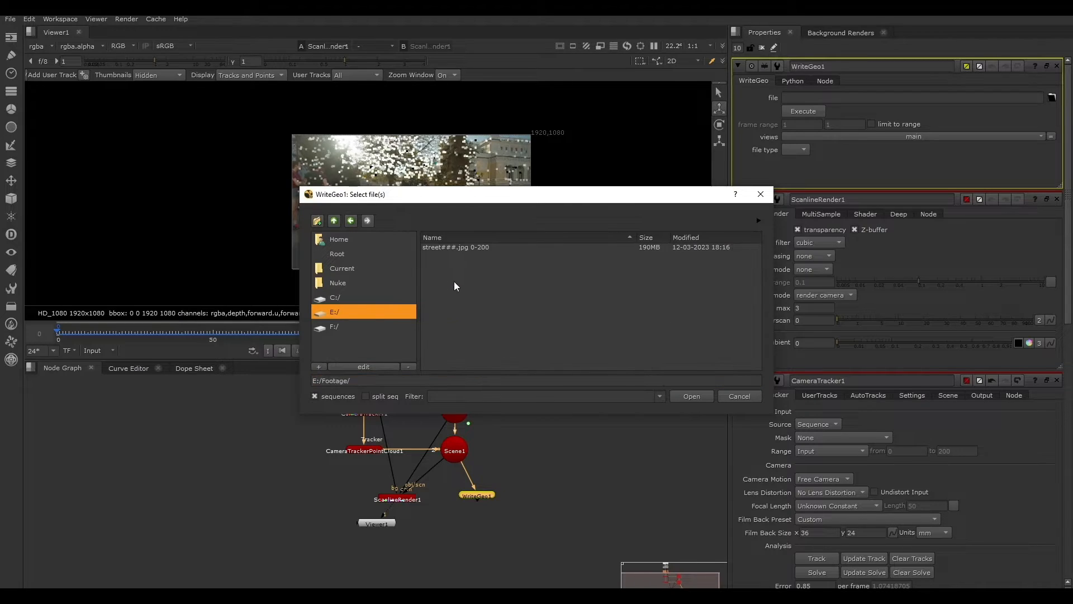
{"action": "left_click", "coordinate": [317, 220]}
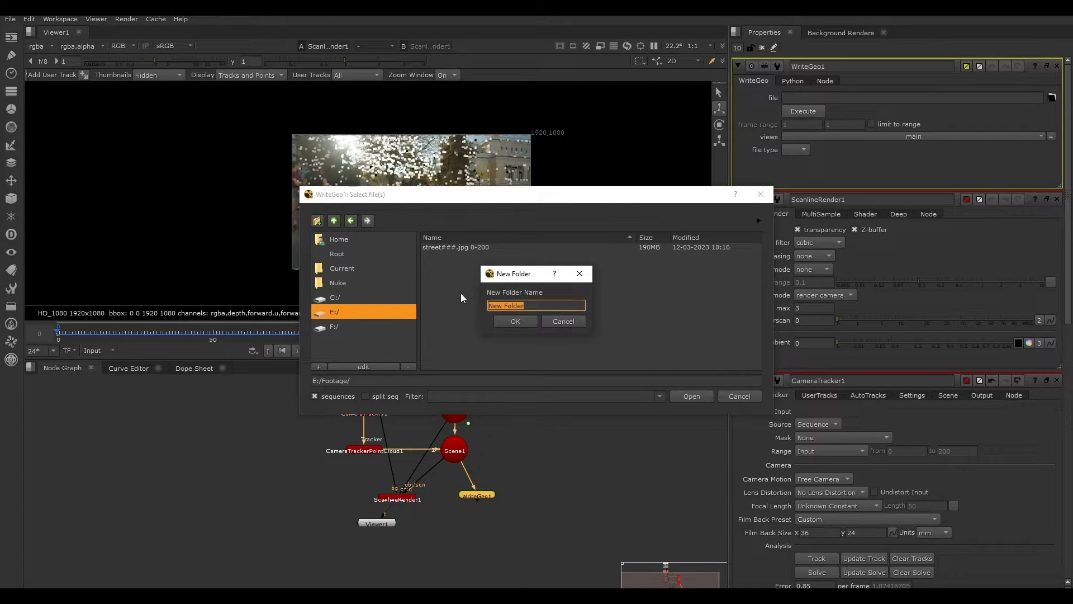
{"action": "type", "text": "camera"}
{"action": "left_click", "coordinate": [508, 324]}
Set WriteGeo1's output file to trackcam.fbx in the E:/Footage/camera folder
{"action": "left_click", "coordinate": [390, 381]}
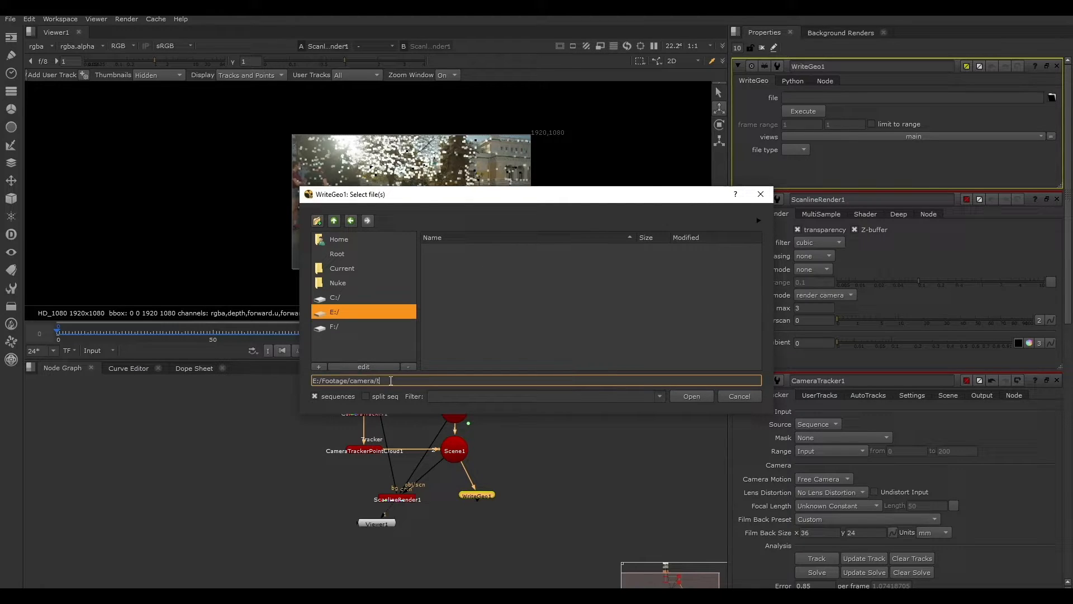
{"action": "type", "text": "trackcam.fbx"}
{"action": "left_click", "coordinate": [692, 396]}
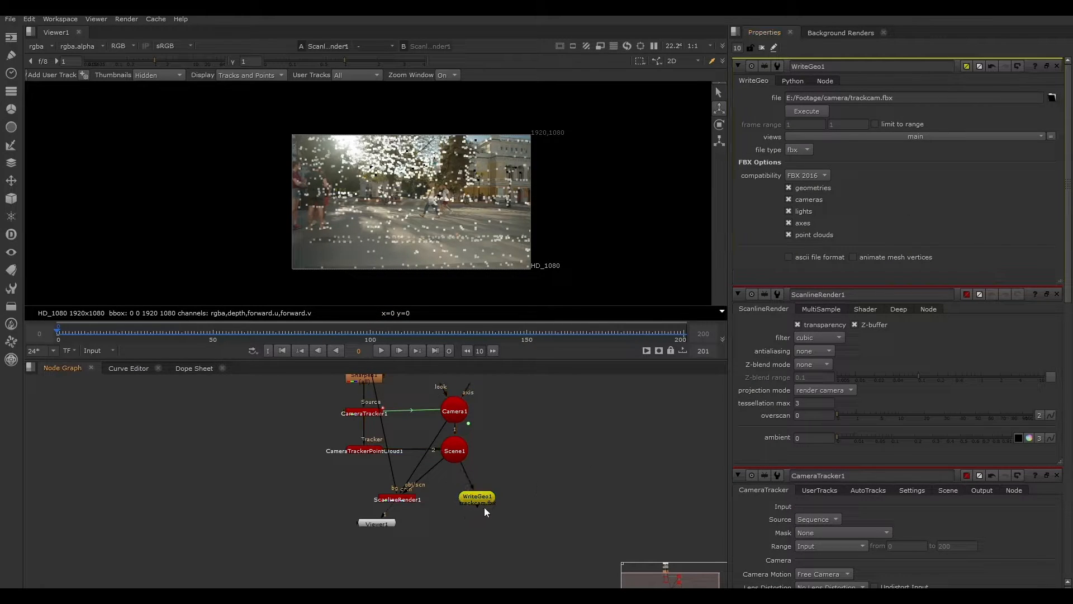
Execute the WriteGeo1 FBX export with the input frame range 0-200
{"action": "left_click", "coordinate": [814, 111]}
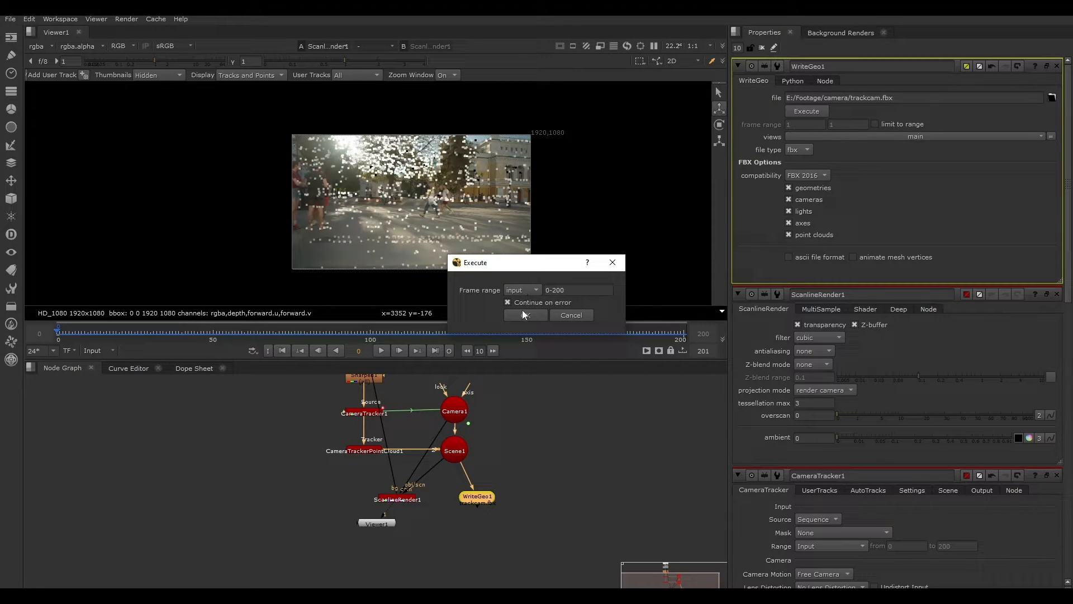
{"action": "left_click_drag", "start_coordinate": [565, 262], "coordinate": [530, 247]}
{"action": "left_click", "coordinate": [492, 275]}
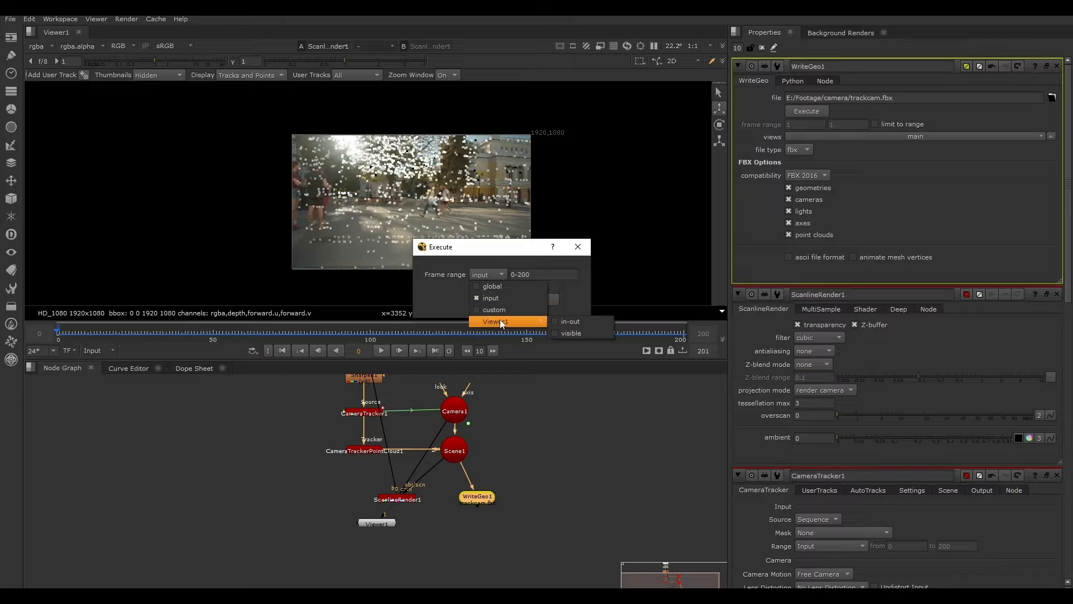
{"action": "left_click", "coordinate": [501, 310]}
{"action": "left_click", "coordinate": [494, 275]}
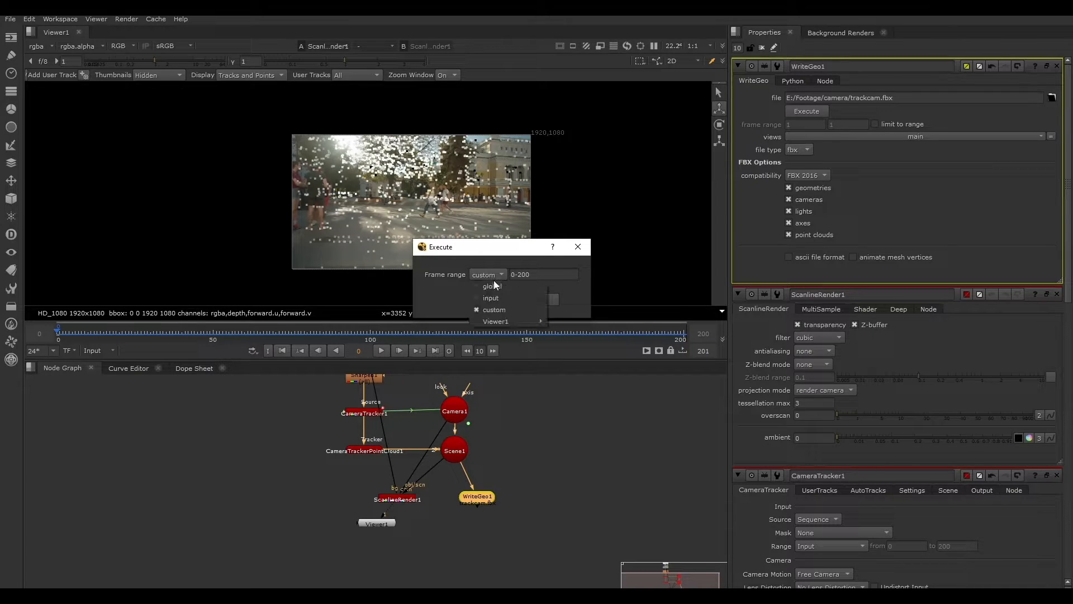
{"action": "left_click", "coordinate": [496, 299]}
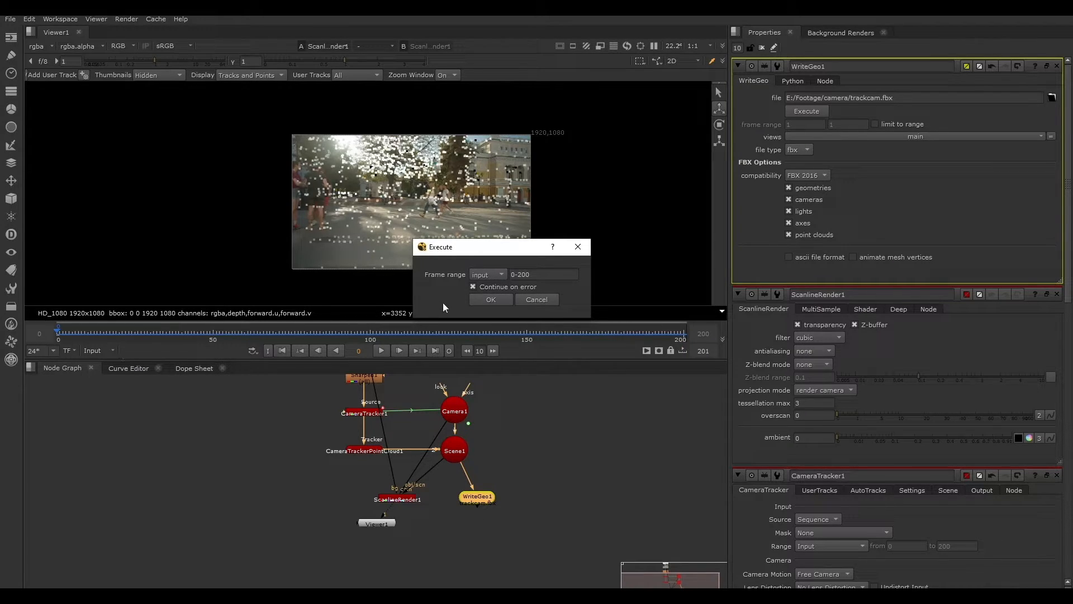
{"action": "left_click", "coordinate": [494, 299]}
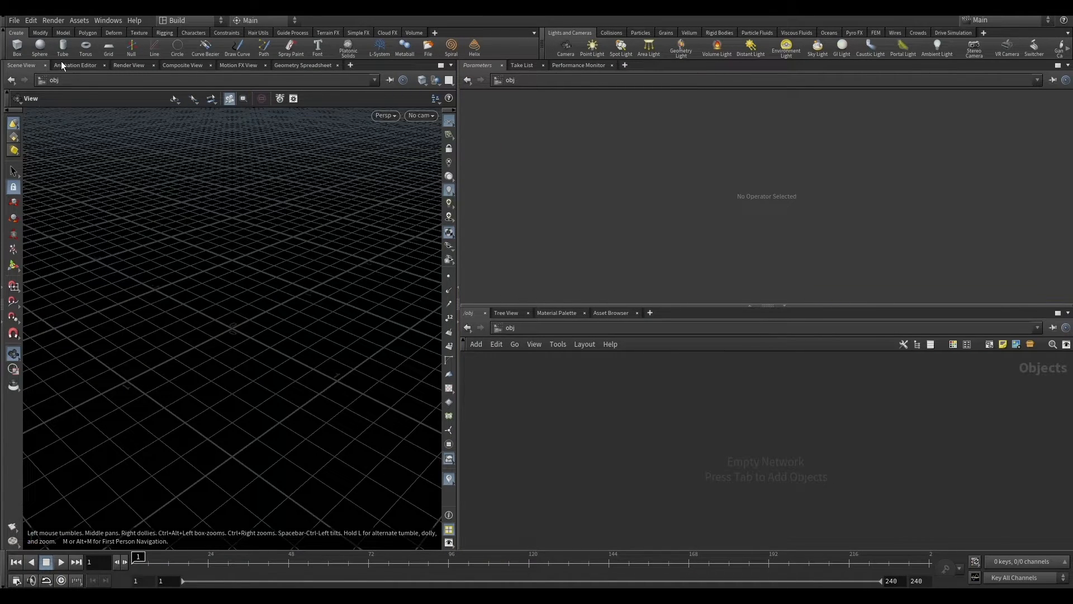
{"action": "left_click", "coordinate": [13, 22]}
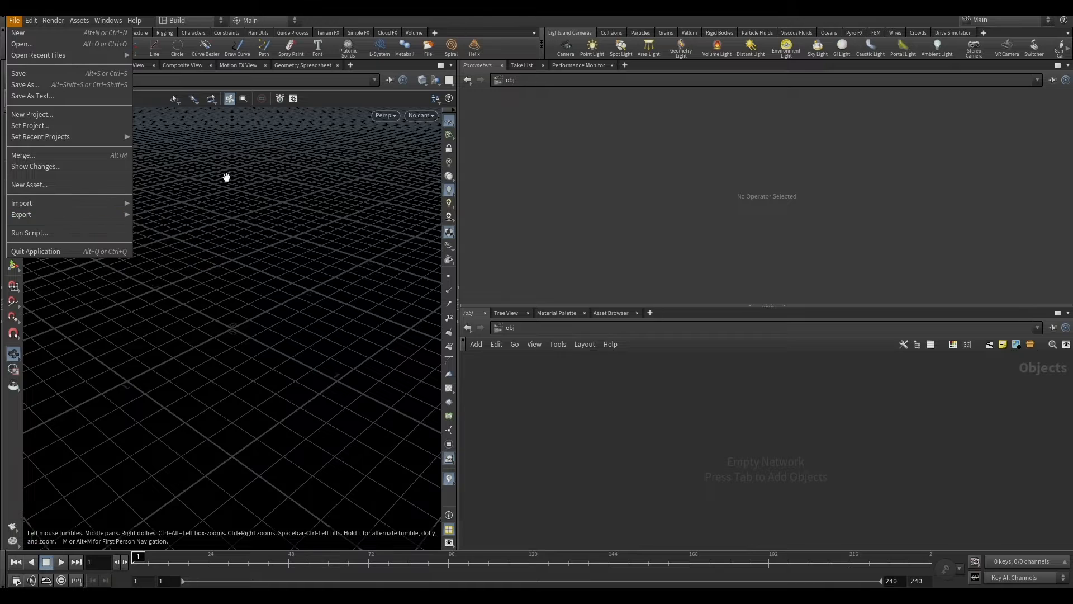
{"action": "left_click", "coordinate": [630, 409]}
{"action": "key", "text": "Tab"}
{"action": "type", "text": "ca"}
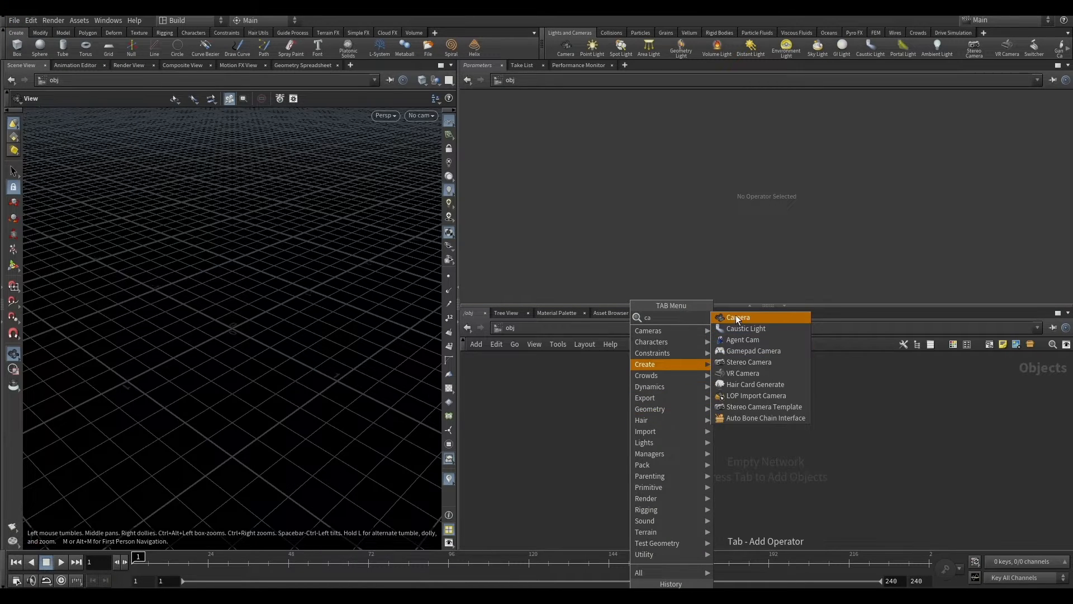
{"action": "key", "text": "Return"}
{"action": "left_click", "coordinate": [633, 417]}
{"action": "left_click", "coordinate": [537, 113]}
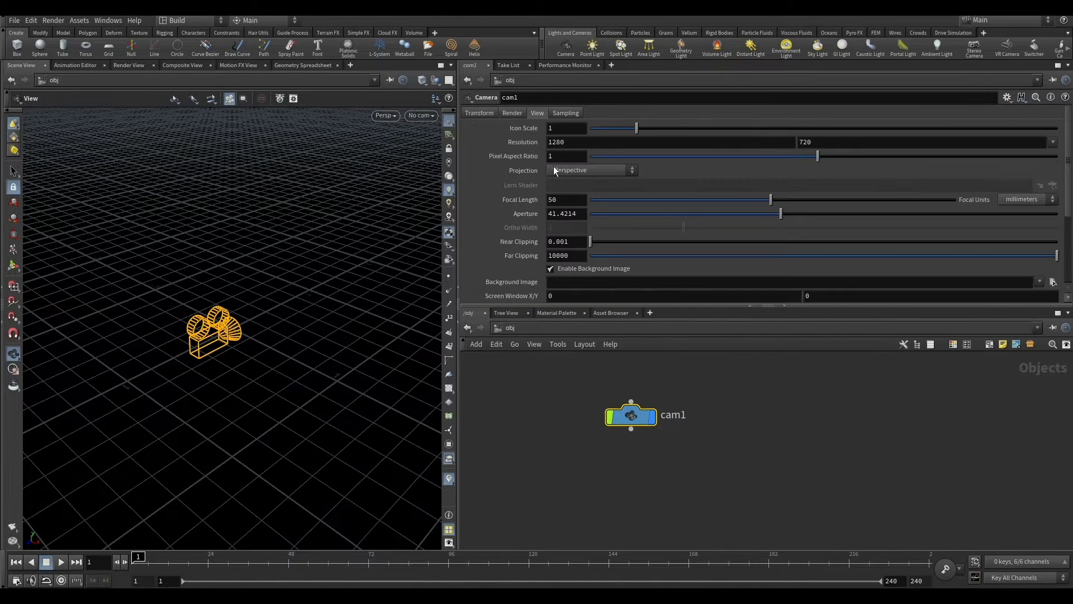
{"action": "key", "text": "Delete"}
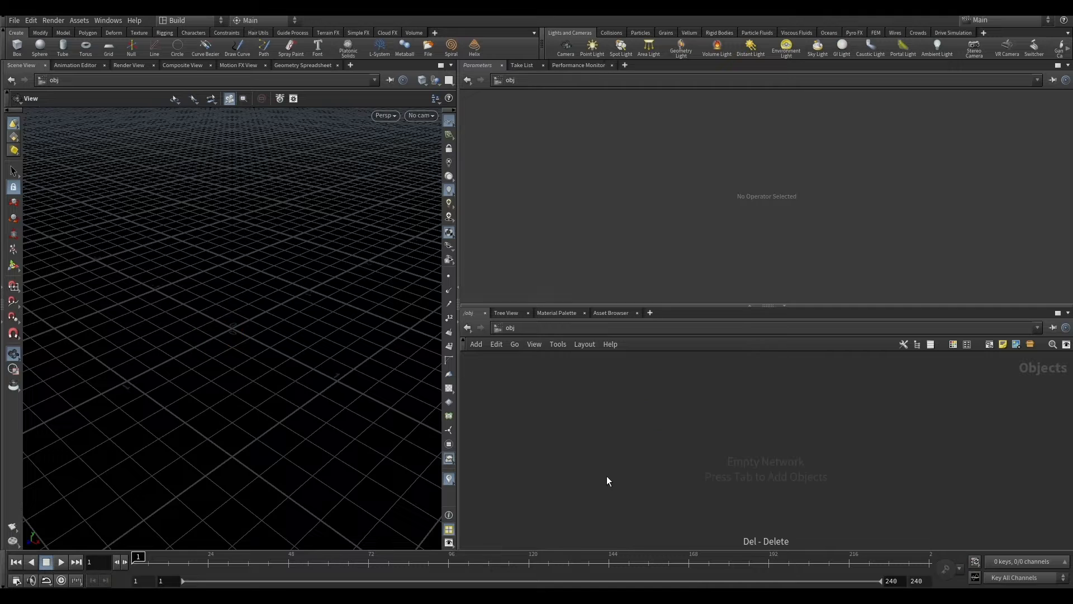
Import trackcam.fbx from E:/Footage/camera as a Filmbox FBX scene, keeping the default import options
{"action": "left_click", "coordinate": [10, 22]}
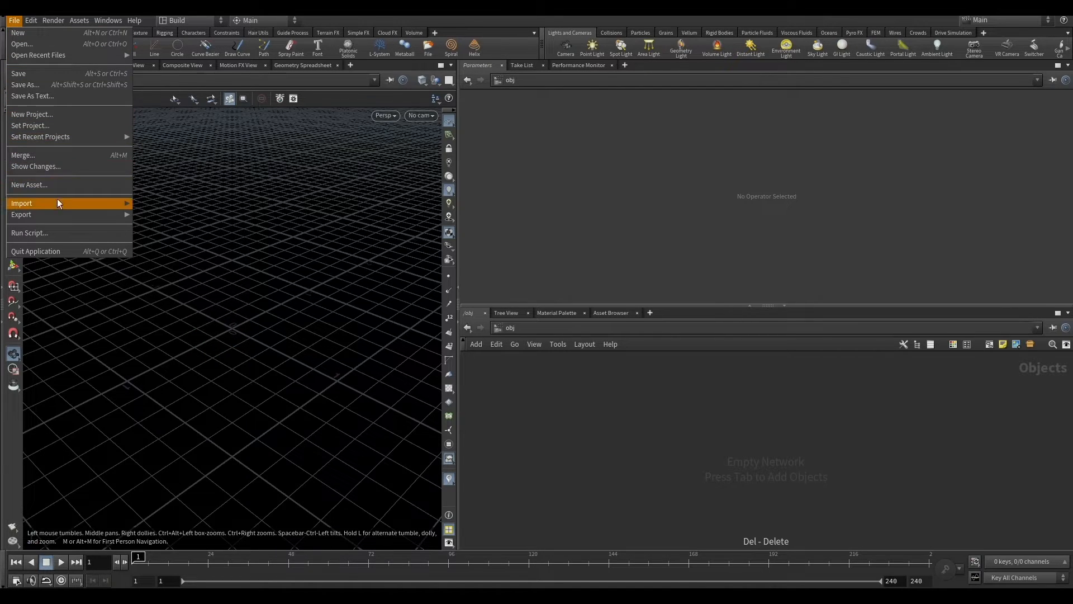
{"action": "mouse_move", "coordinate": [112, 203]}
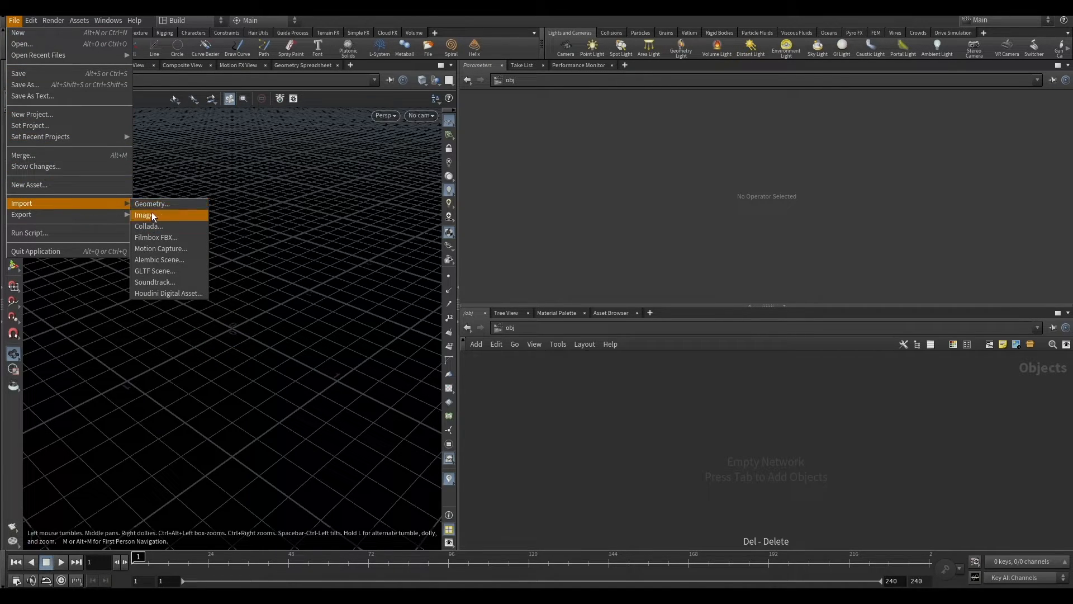
{"action": "left_click", "coordinate": [169, 238]}
{"action": "left_click", "coordinate": [258, 32]}
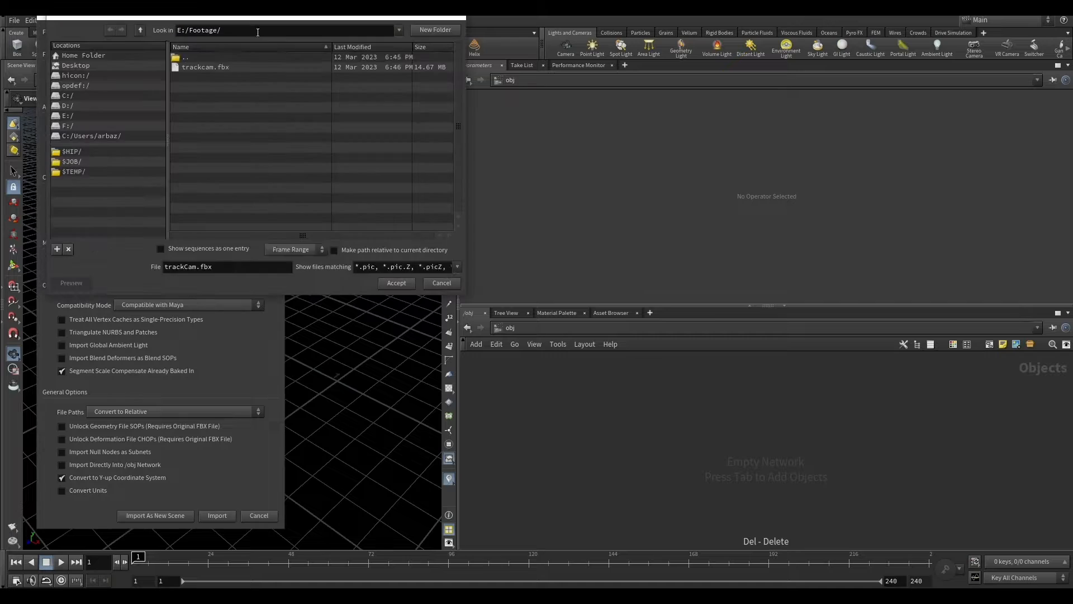
{"action": "left_click", "coordinate": [140, 29]}
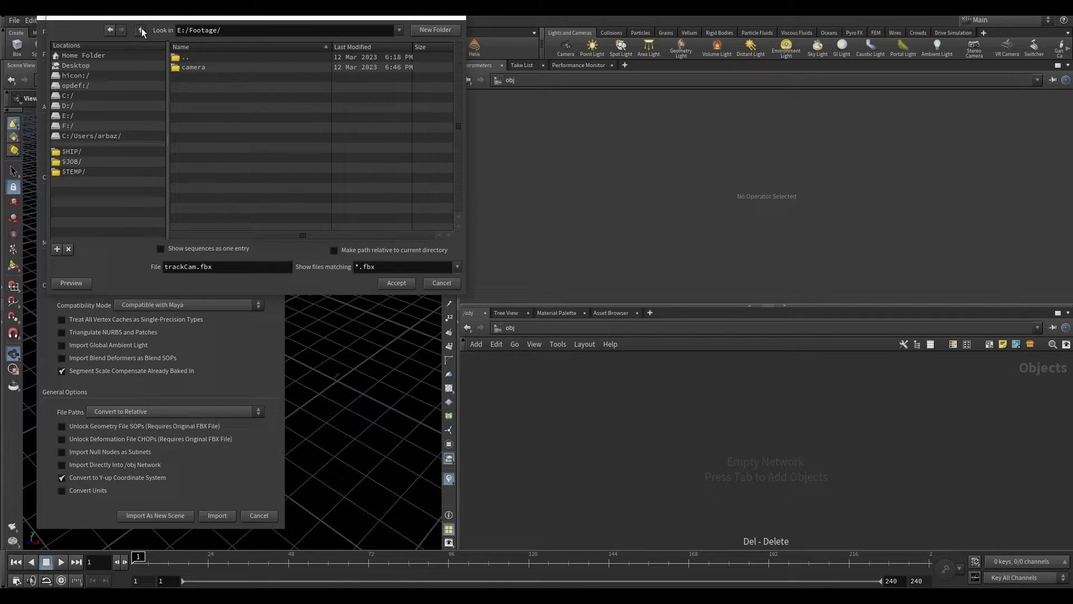
{"action": "double_click", "coordinate": [203, 69]}
{"action": "left_click", "coordinate": [229, 68]}
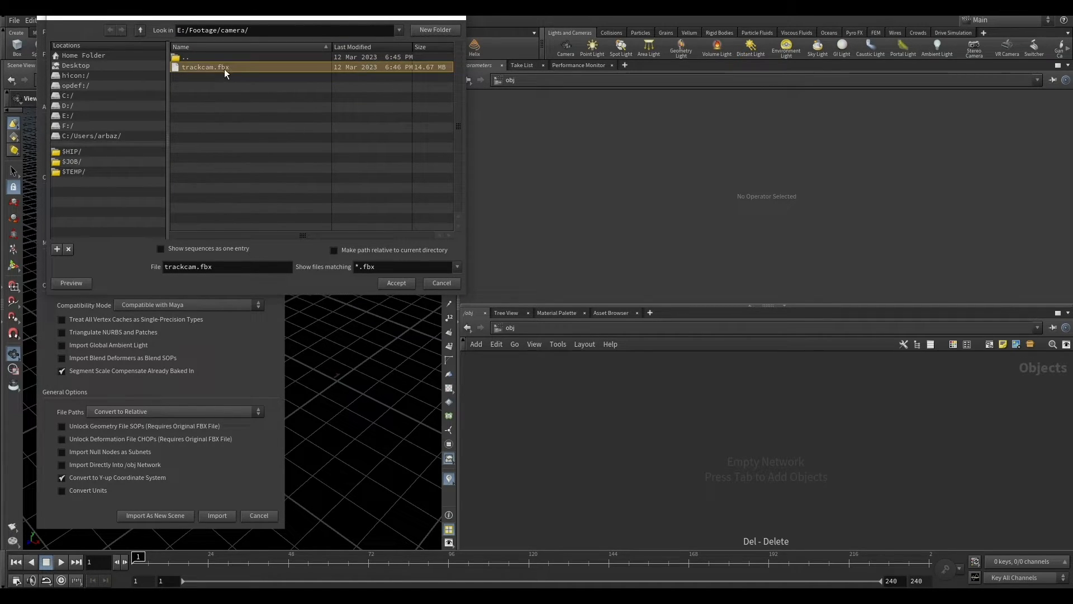
{"action": "left_click", "coordinate": [398, 284]}
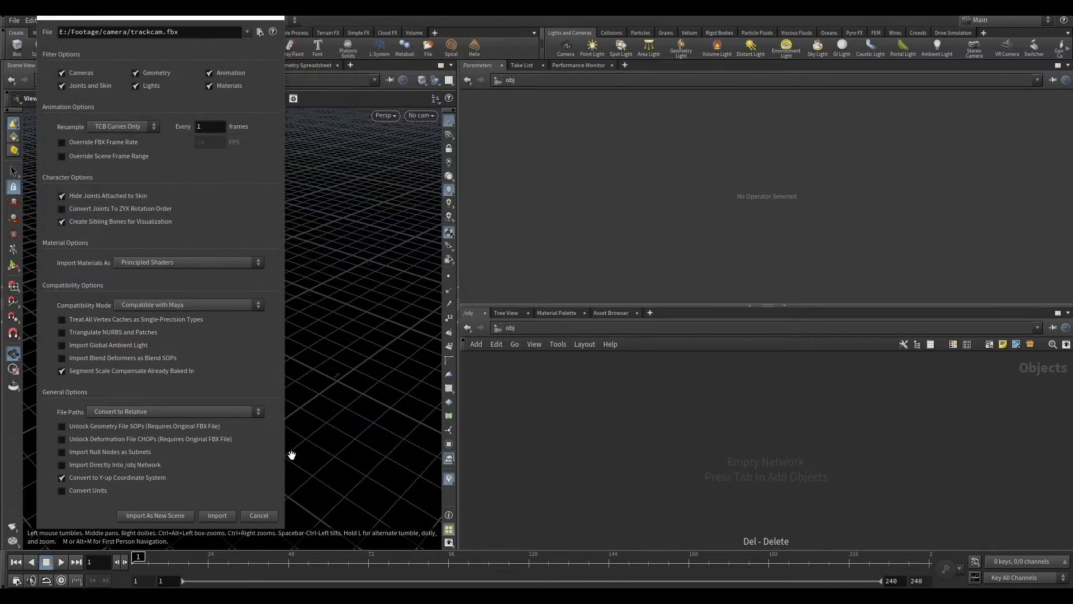
{"action": "key", "text": "Return"}
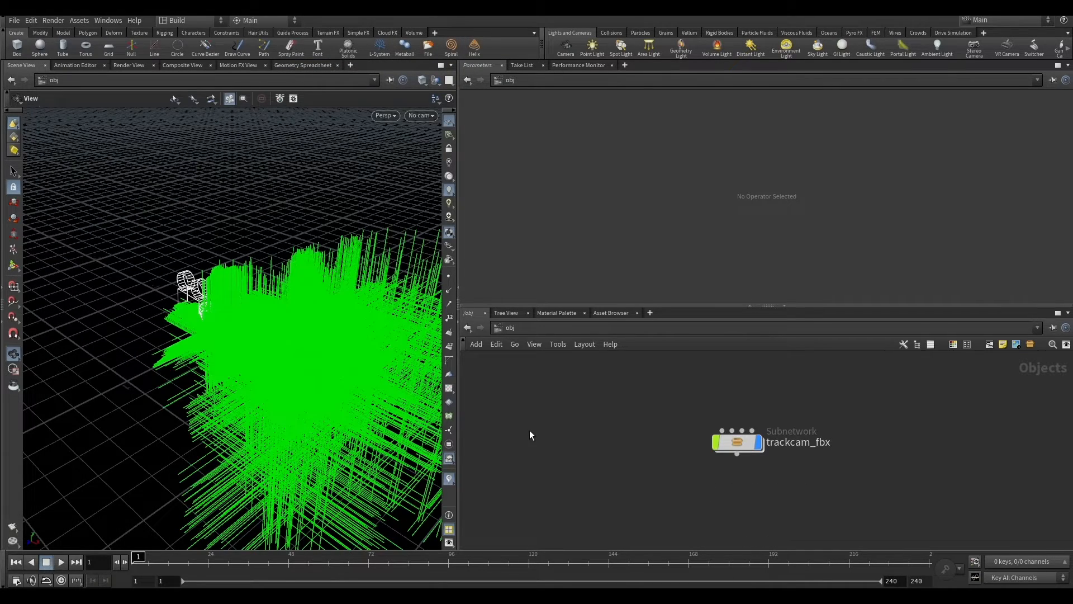
Examine the imported locators and camera in the viewport, including the view through trackcam_fbx/Camera1
{"action": "left_click_drag", "start_coordinate": [266, 343], "coordinate": [227, 246]}
{"action": "left_click", "coordinate": [429, 116]}
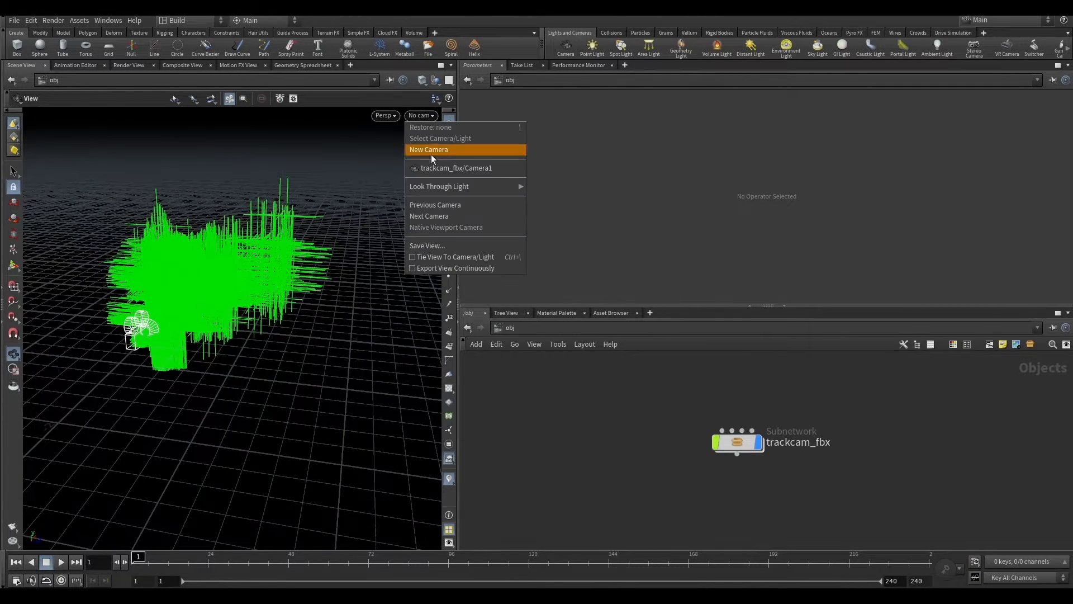
{"action": "left_click", "coordinate": [435, 168]}
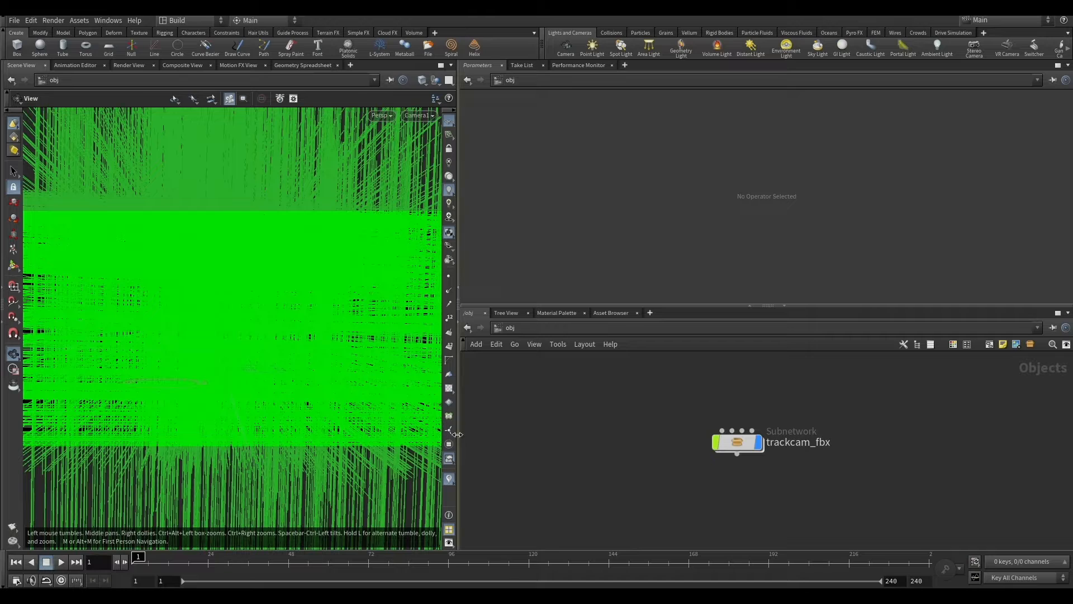
{"action": "left_click", "coordinate": [428, 119]}
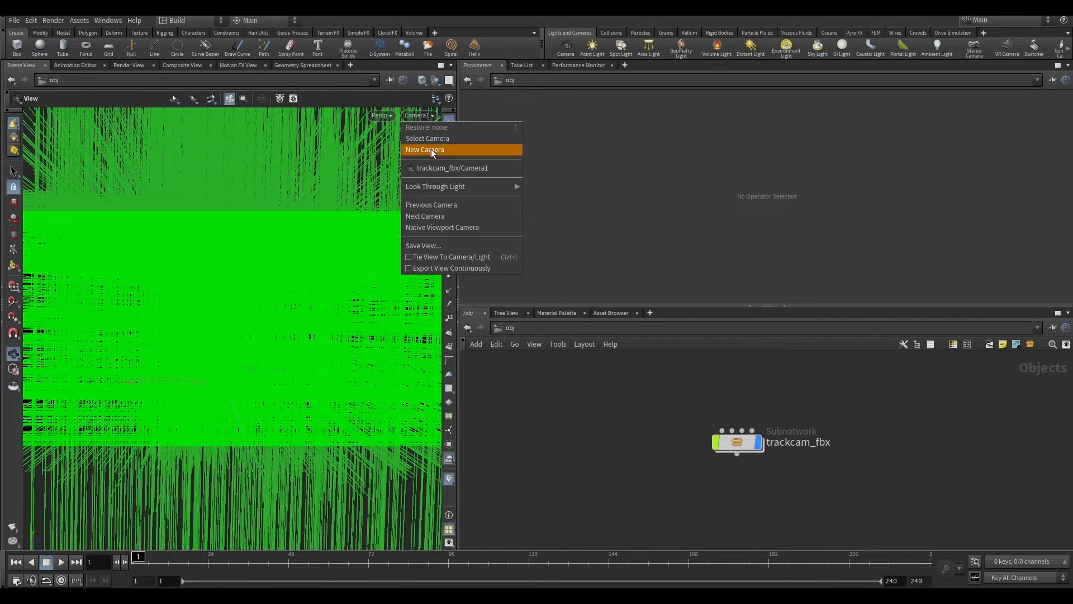
{"action": "left_click", "coordinate": [426, 168]}
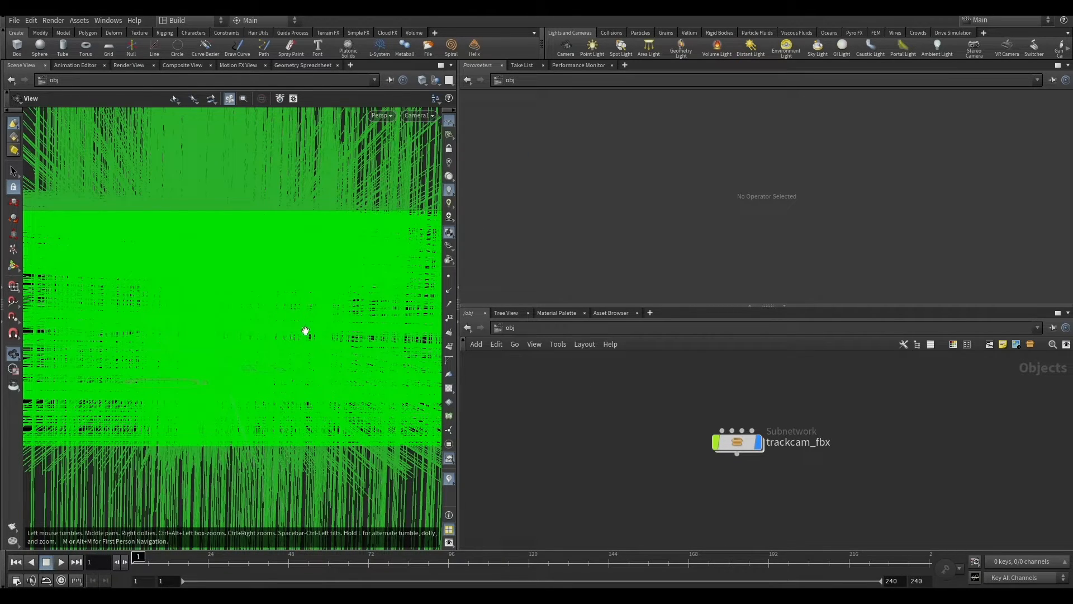
{"action": "scroll", "coordinate": [272, 318], "scroll_direction": "down", "scroll_amount": 5}
{"action": "left_click_drag", "start_coordinate": [270, 326], "coordinate": [420, 323]}
{"action": "scroll", "coordinate": [224, 336], "scroll_direction": "down", "scroll_amount": 5}
Enter the trackcam_fbx subnetwork and delete most of the locator nulls, keeping only the uppermost rows
{"action": "left_click", "coordinate": [737, 443]}
{"action": "double_click", "coordinate": [737, 444]}
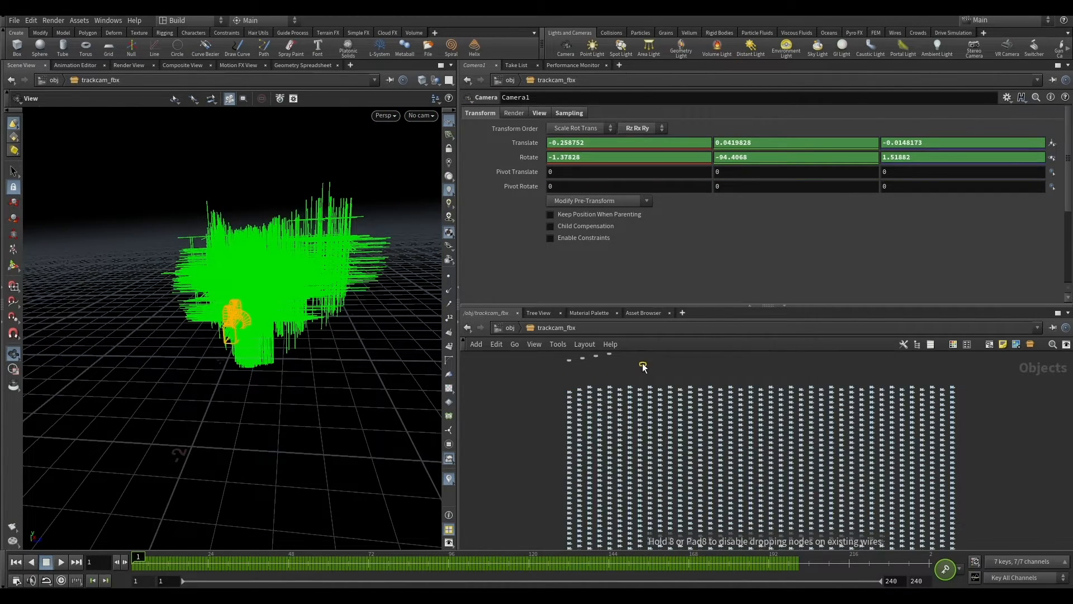
{"action": "scroll", "coordinate": [593, 357], "scroll_direction": "down", "scroll_amount": 5}
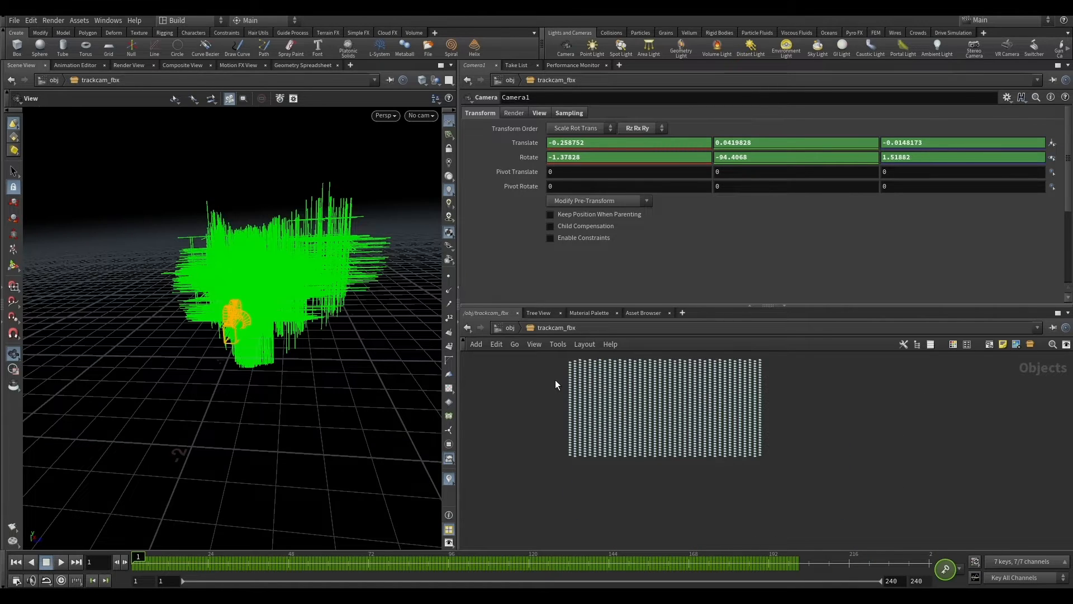
{"action": "left_click_drag", "start_coordinate": [559, 379], "coordinate": [795, 484]}
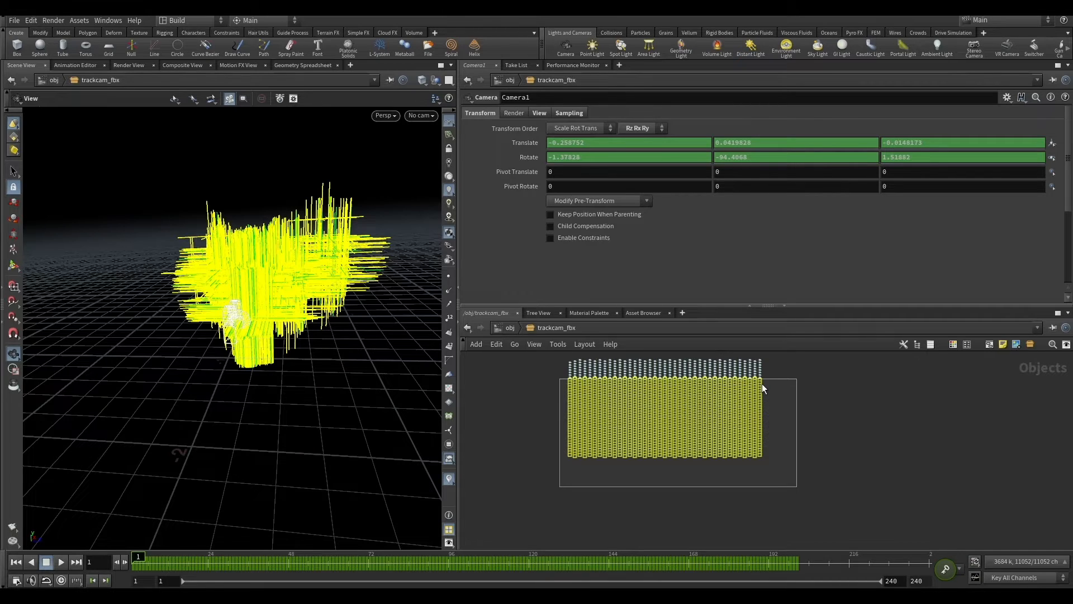
{"action": "key", "text": "Delete"}
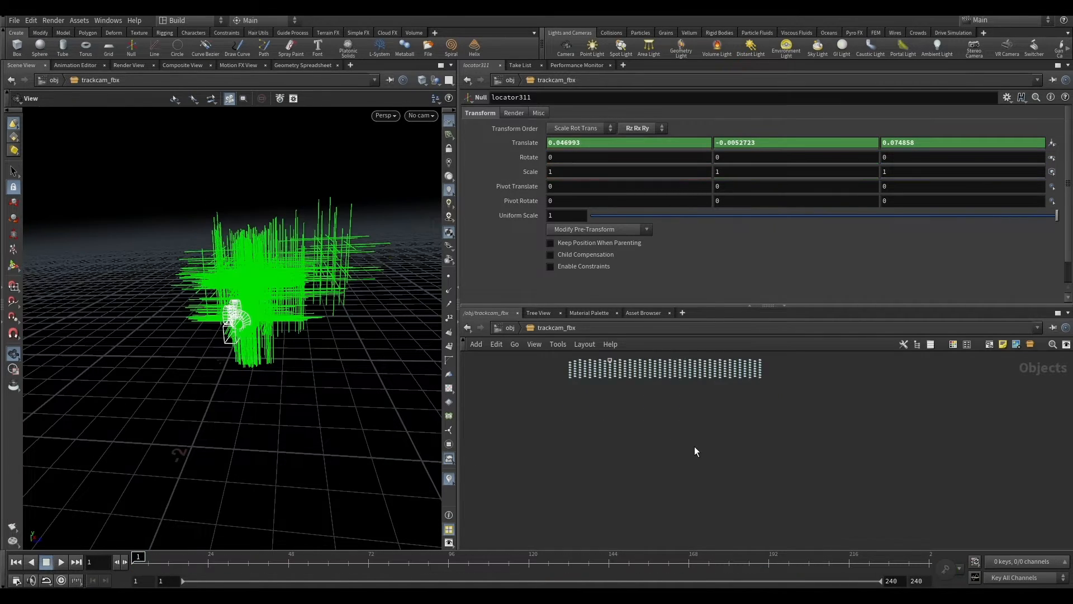
Select all remaining locator nulls in the subnetwork and set the timeline's end frame to 200
{"action": "scroll", "coordinate": [697, 446], "scroll_direction": "down", "scroll_amount": 4}
{"action": "scroll", "coordinate": [659, 406], "scroll_direction": "up", "scroll_amount": 7}
{"action": "scroll", "coordinate": [636, 410], "scroll_direction": "up", "scroll_amount": 3}
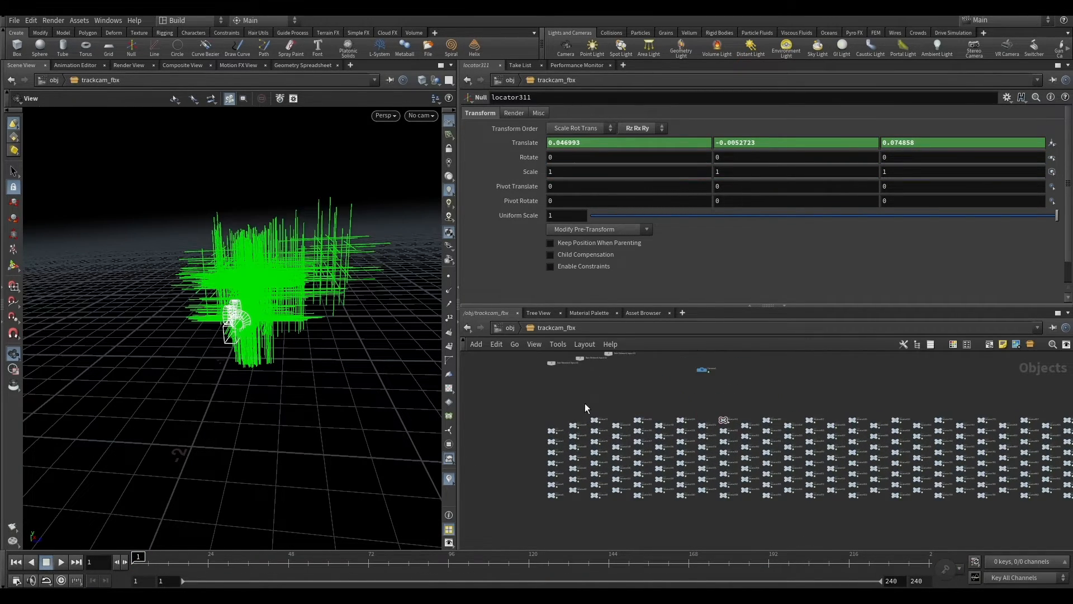
{"action": "scroll", "coordinate": [698, 386], "scroll_direction": "down", "scroll_amount": 4}
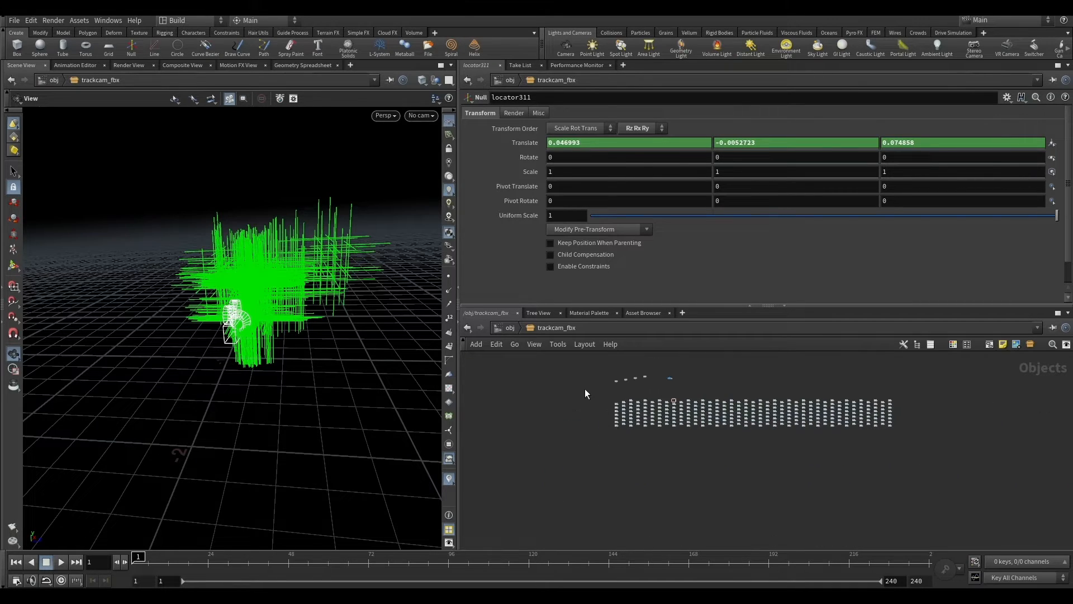
{"action": "left_click_drag", "start_coordinate": [584, 388], "coordinate": [942, 449]}
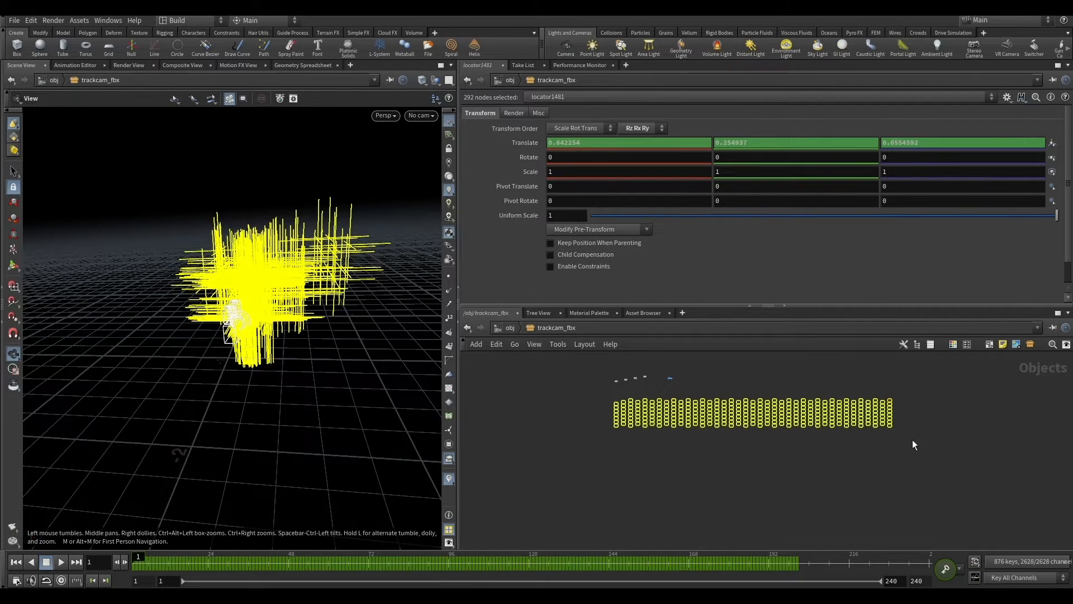
{"action": "left_click_drag", "start_coordinate": [929, 581], "coordinate": [898, 585]}
{"action": "key", "text": "Return"}
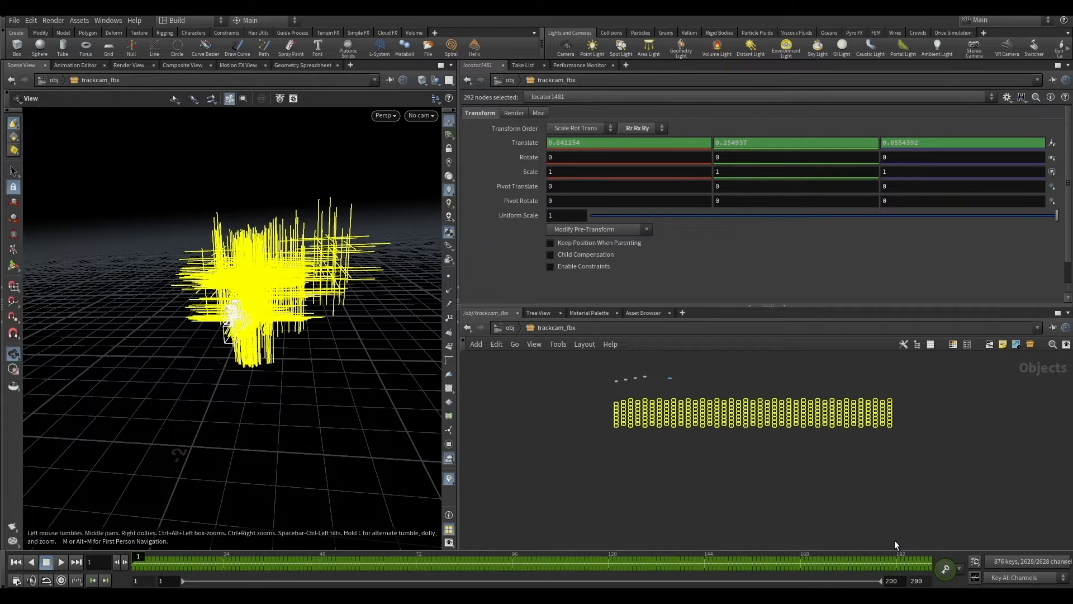
Set the Uniform Scale of the selected locator nulls to 0.01
{"action": "scroll", "coordinate": [693, 390], "scroll_direction": "up", "scroll_amount": 2}
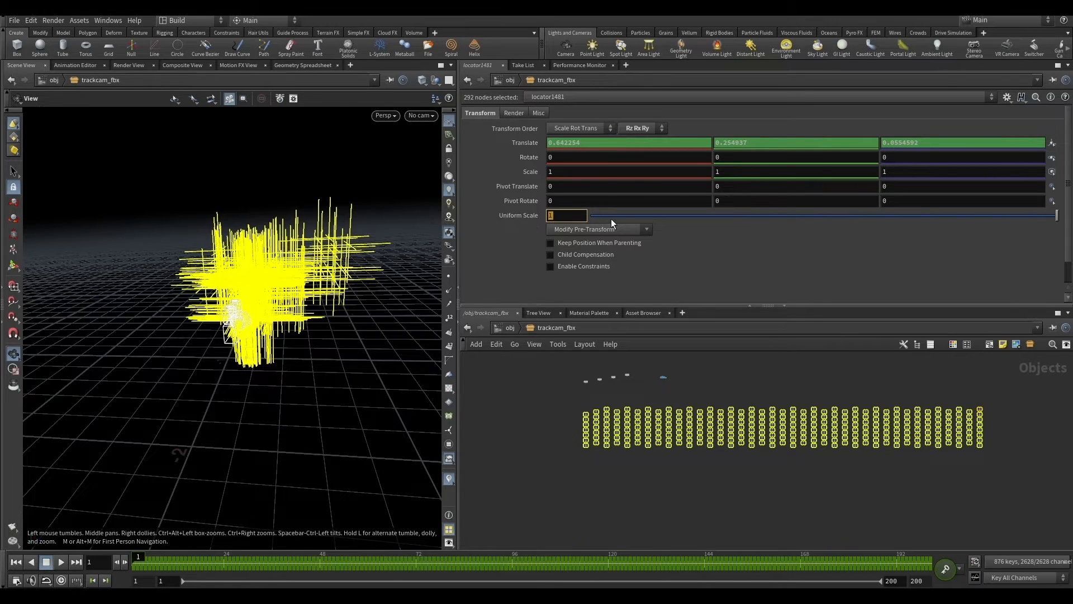
{"action": "type", "text": "0.01"}
{"action": "key", "text": "Return"}
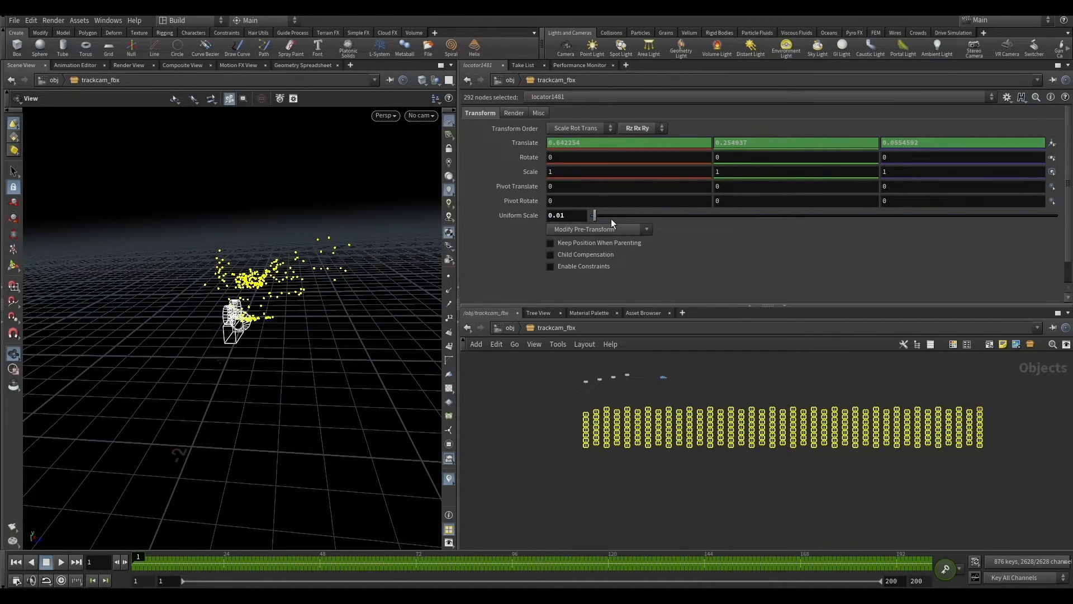
Set the Uniform Scale of all remaining locator nulls to 0.005, then deselect them
{"action": "left_click", "coordinate": [740, 371]}
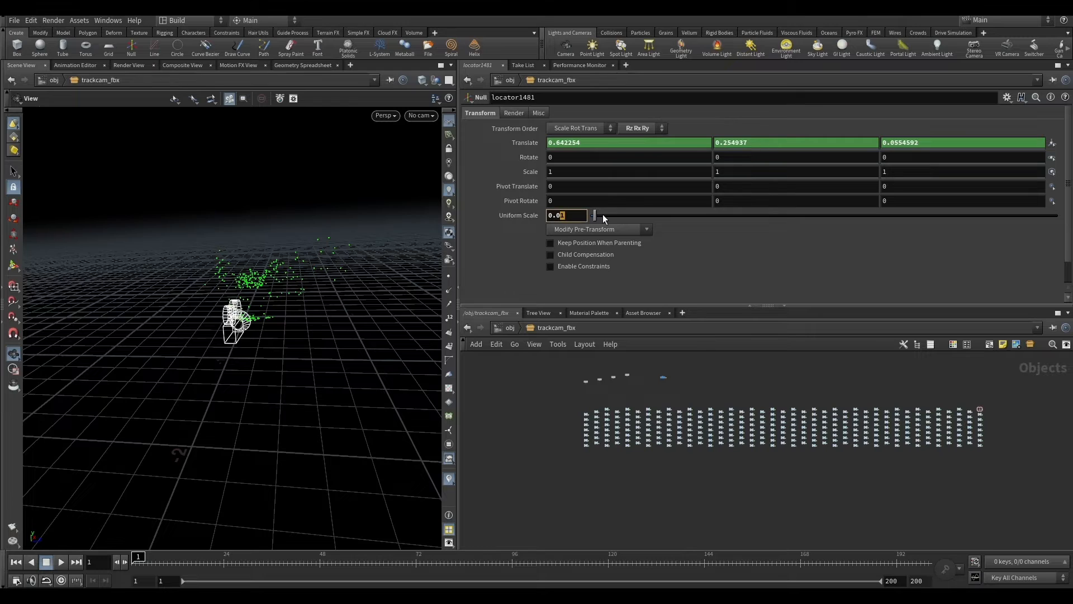
{"action": "type", "text": "05"}
{"action": "key", "text": "Return"}
{"action": "left_click_drag", "start_coordinate": [1000, 411], "coordinate": [525, 493]}
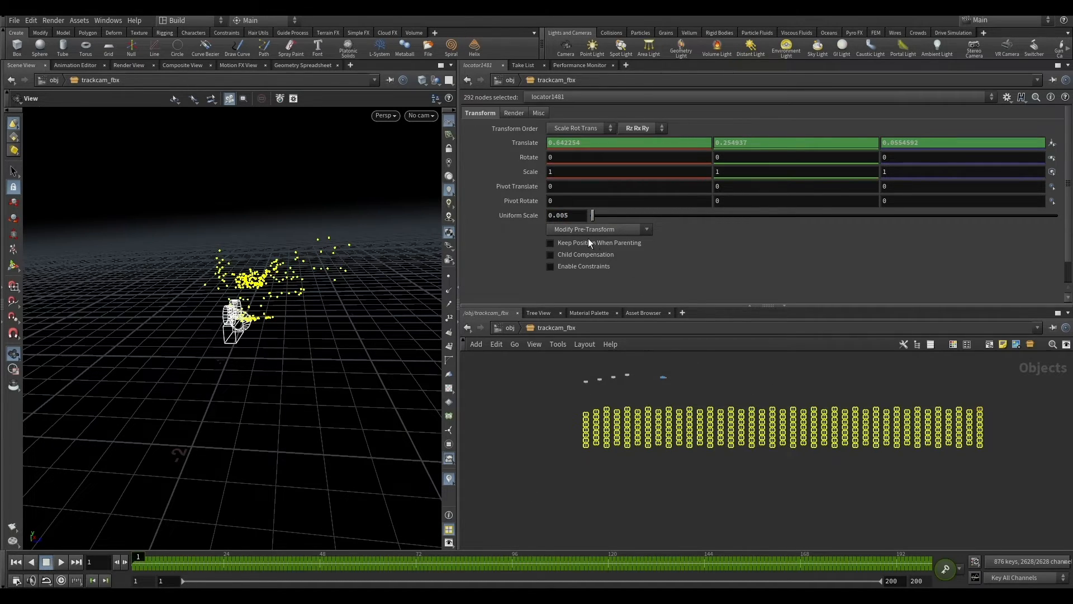
{"action": "left_click", "coordinate": [541, 426]}
Look through trackcam_fbx/Camera1 and check the scaled-down locators at the start of the timeline
{"action": "left_click", "coordinate": [420, 115]}
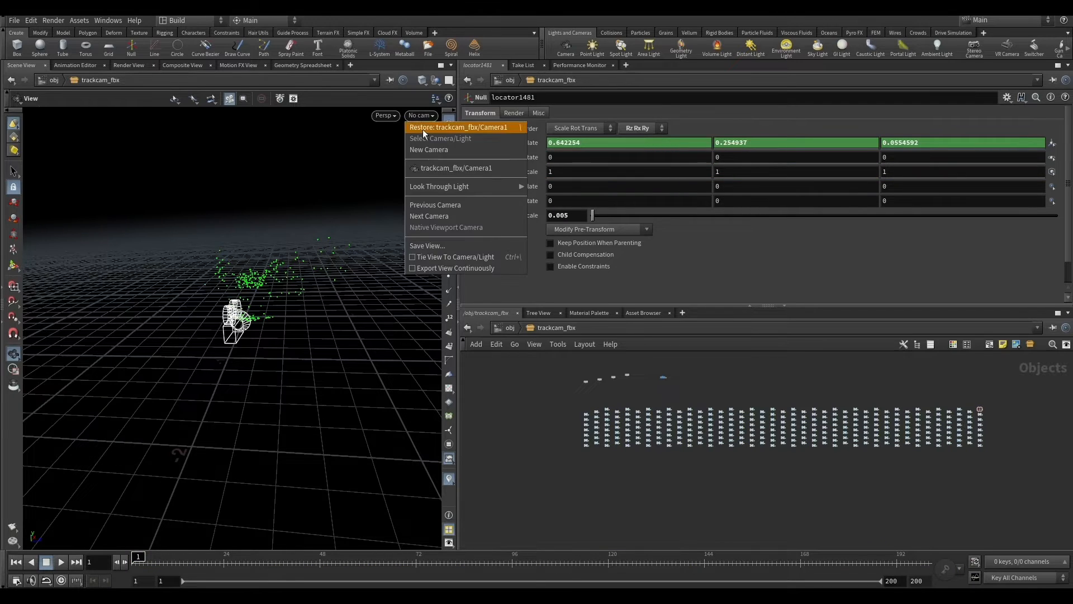
{"action": "left_click", "coordinate": [448, 168]}
{"action": "mouse_move", "coordinate": [138, 558]}
{"action": "left_mouse_down"}
{"action": "mouse_move", "coordinate": [722, 571]}
{"action": "mouse_move", "coordinate": [135, 559]}
{"action": "left_mouse_up"}
Set Camera1's Background Image to the street$F3.jpg sequence (0-200) in E:/Footage
{"action": "scroll", "coordinate": [658, 386], "scroll_direction": "up", "scroll_amount": 4}
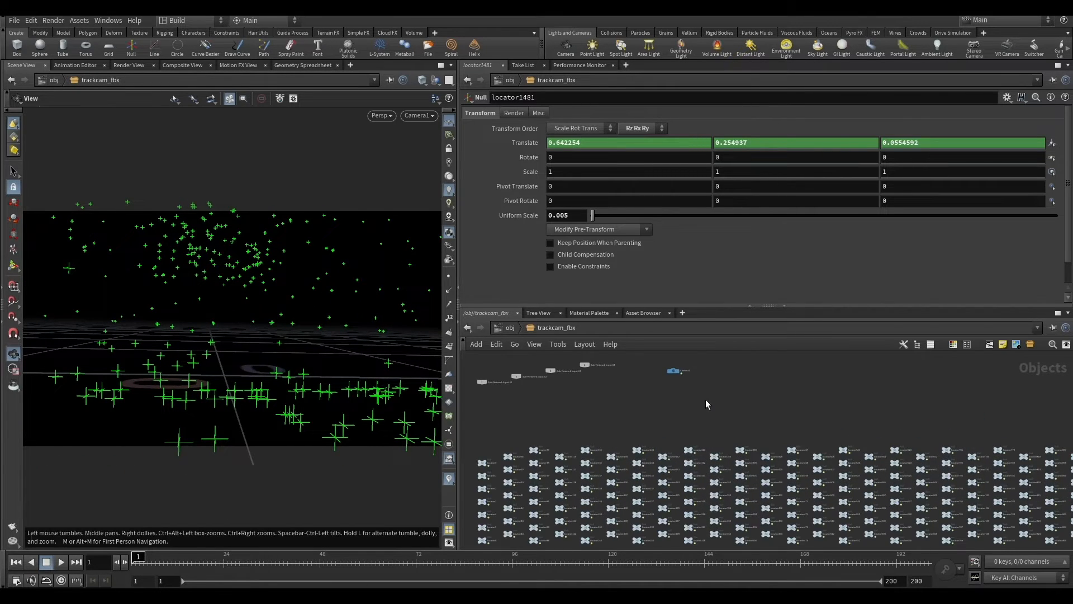
{"action": "left_click", "coordinate": [673, 371]}
{"action": "left_click", "coordinate": [540, 113]}
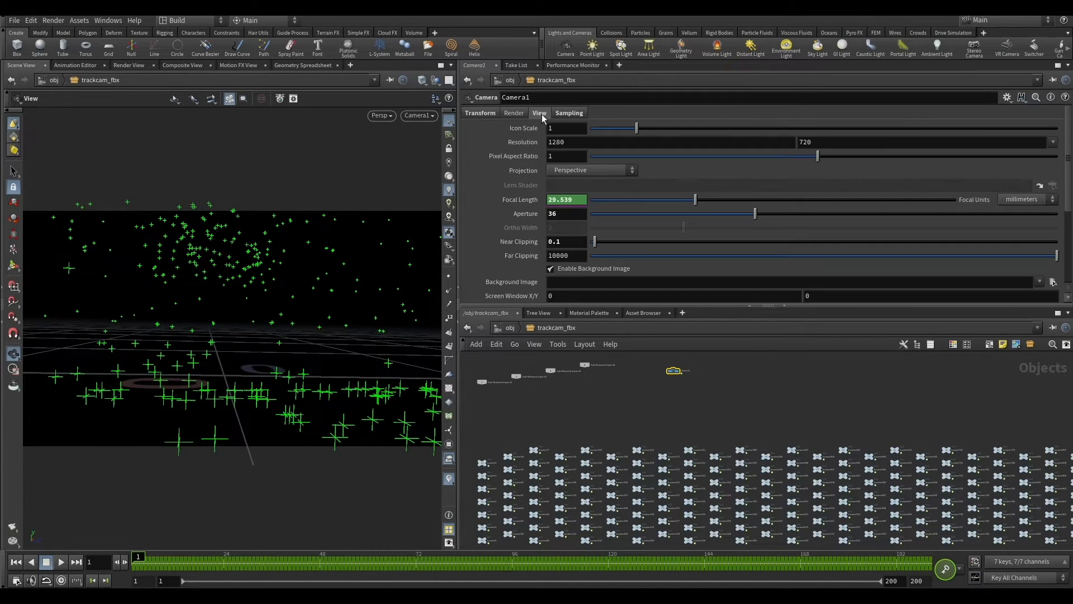
{"action": "scroll", "coordinate": [519, 258], "scroll_direction": "down", "scroll_amount": 2}
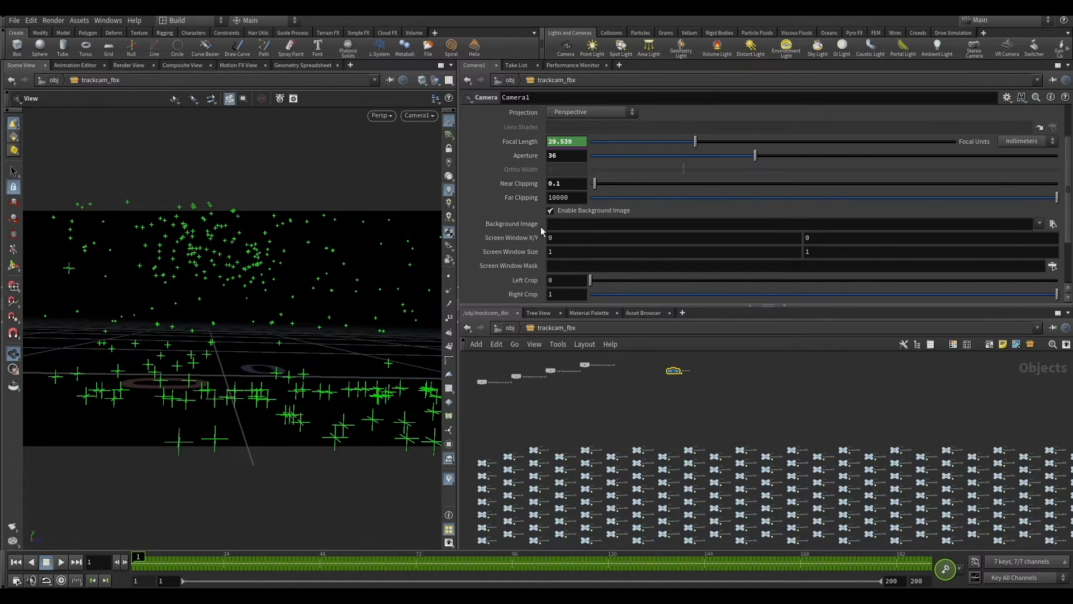
{"action": "left_click", "coordinate": [1053, 223]}
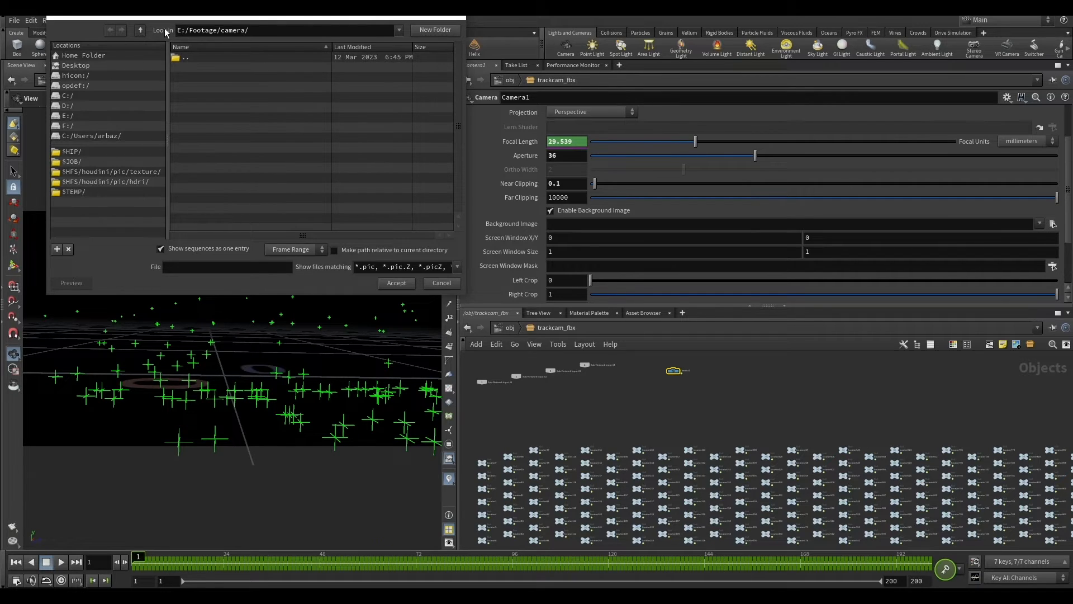
{"action": "left_click", "coordinate": [142, 30]}
{"action": "left_click", "coordinate": [198, 78]}
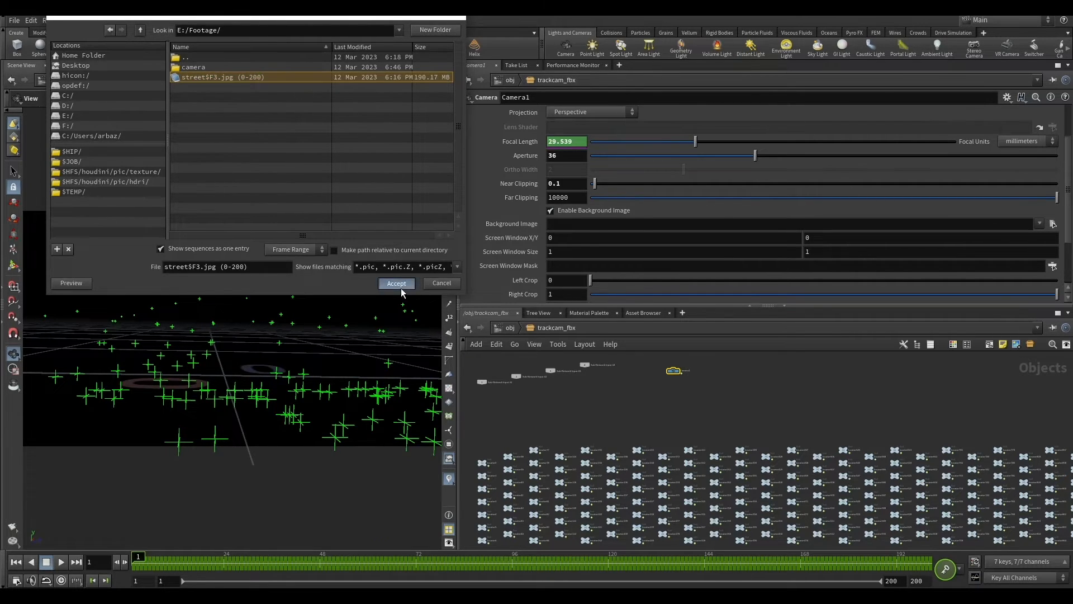
{"action": "left_click", "coordinate": [400, 285]}
Scrub the timeline through trackcam_fbx/Camera1 to check the locators against the street footage, ending at frame 1
{"action": "left_click_drag", "start_coordinate": [136, 559], "coordinate": [332, 569]}
{"action": "scroll", "coordinate": [284, 350], "scroll_direction": "down", "scroll_amount": 5}
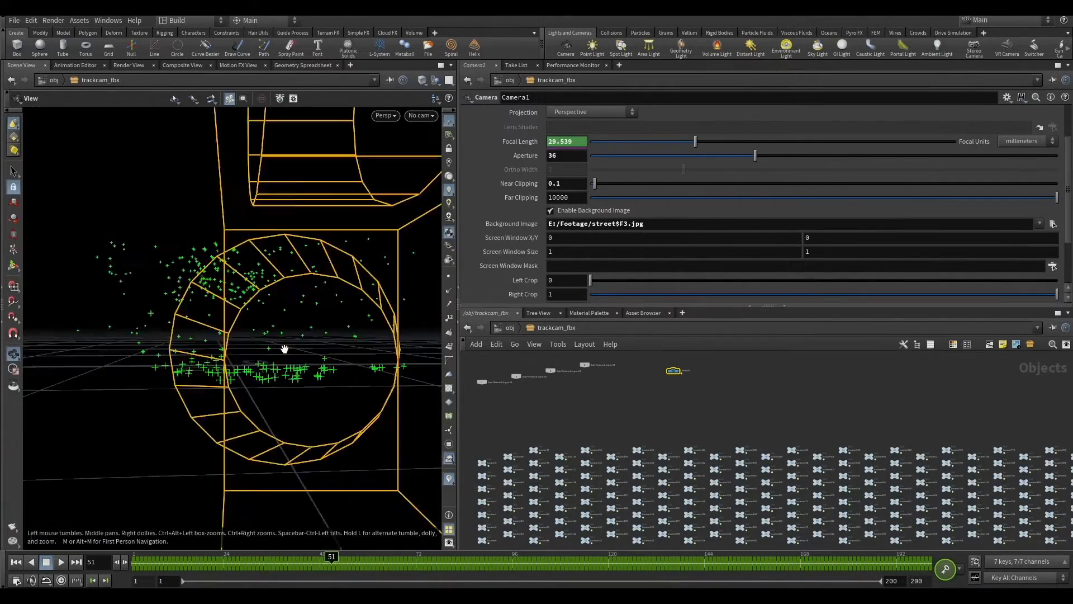
{"action": "left_click_drag", "start_coordinate": [285, 350], "coordinate": [327, 364]}
{"action": "left_click", "coordinate": [421, 115]}
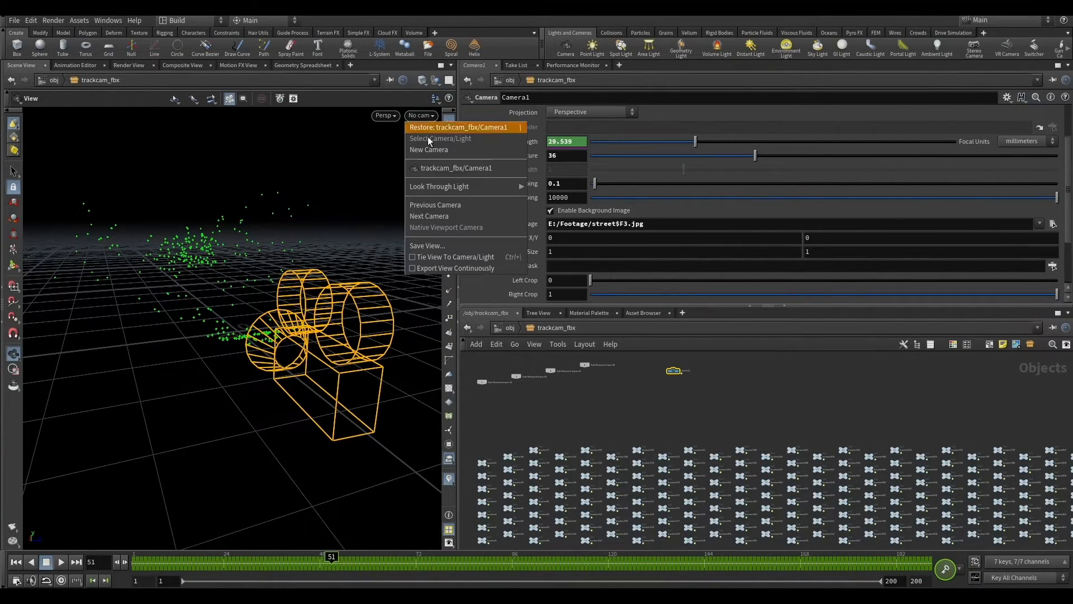
{"action": "left_click", "coordinate": [453, 168]}
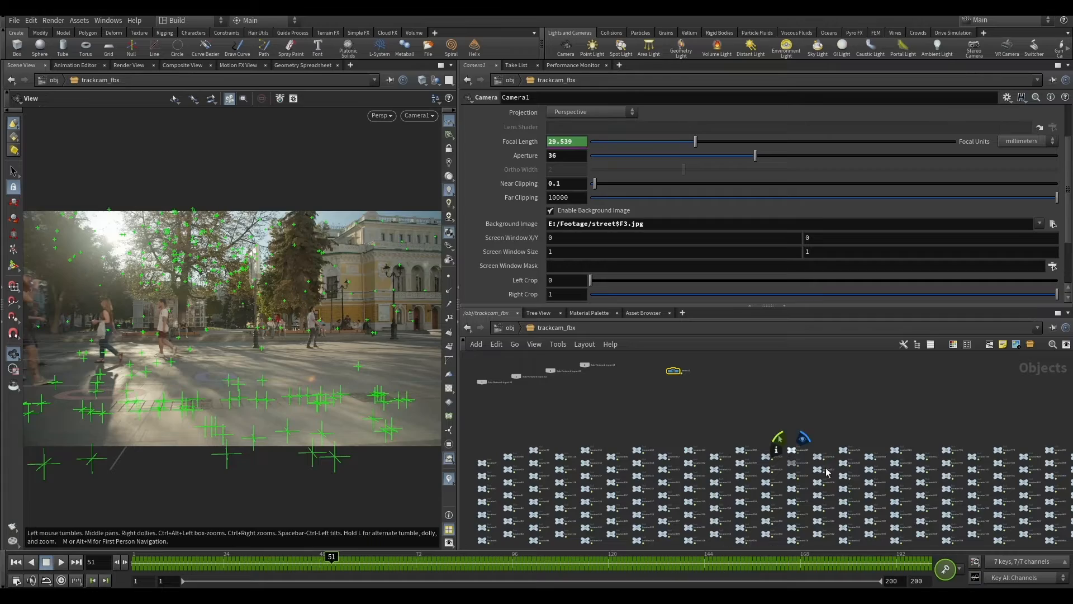
{"action": "left_click_drag", "start_coordinate": [904, 558], "coordinate": [133, 559]}
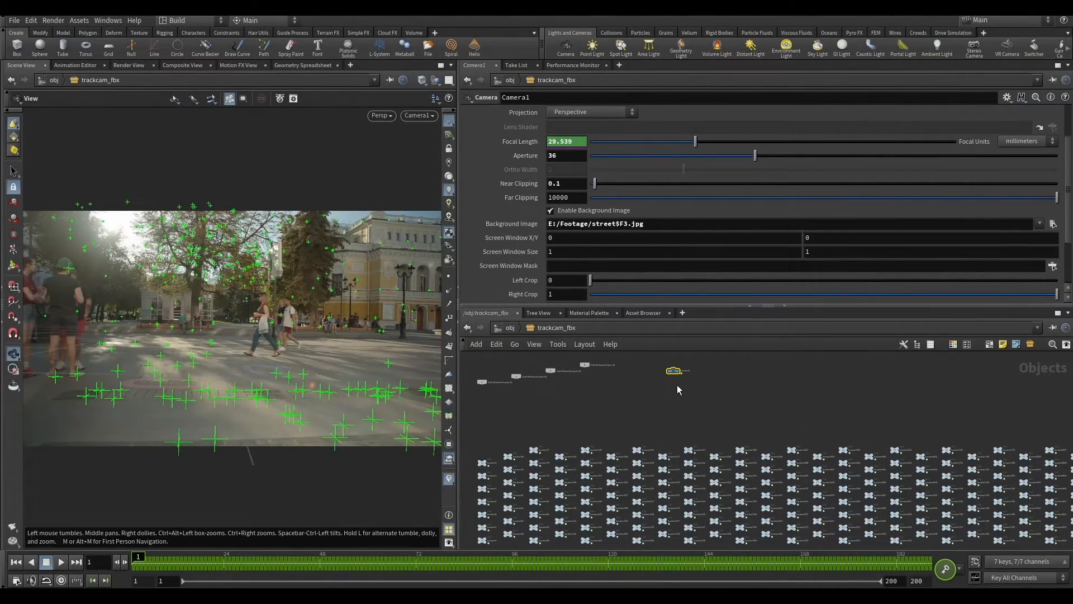
Add a Crag test geometry object at the obj level and place its node above and beside trackcam_fbx
{"action": "left_click", "coordinate": [511, 328]}
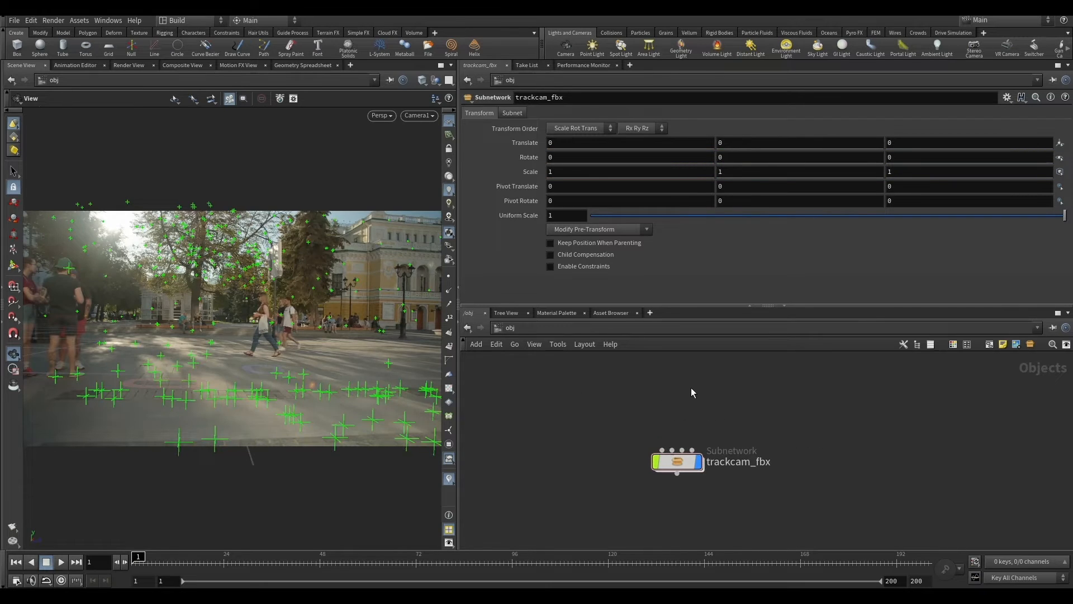
{"action": "key", "text": "Tab"}
{"action": "type", "text": "tes"}
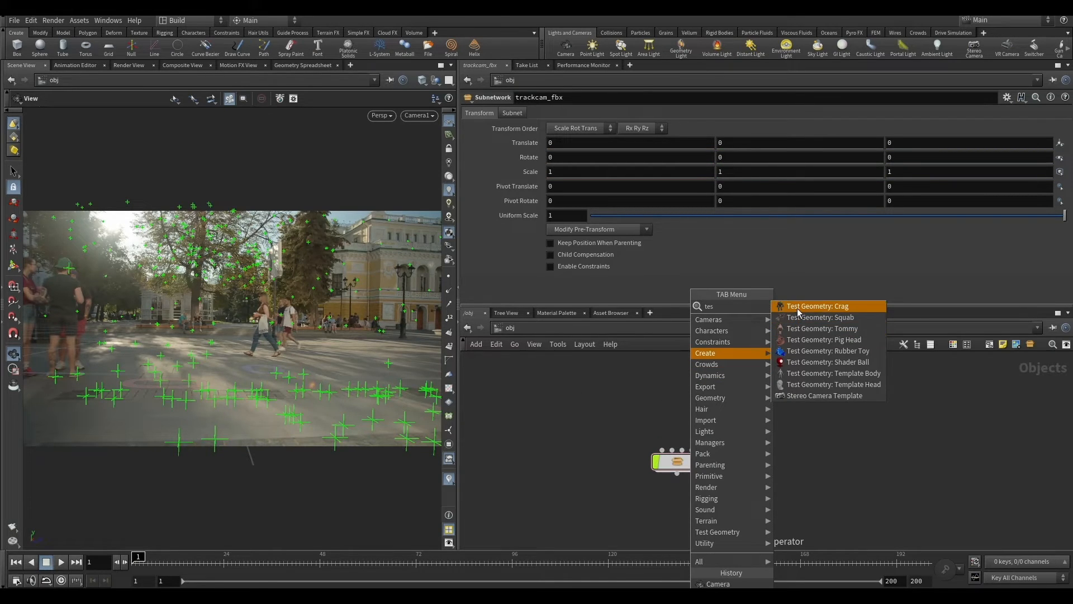
{"action": "left_click", "coordinate": [797, 307]}
{"action": "left_click", "coordinate": [661, 391]}
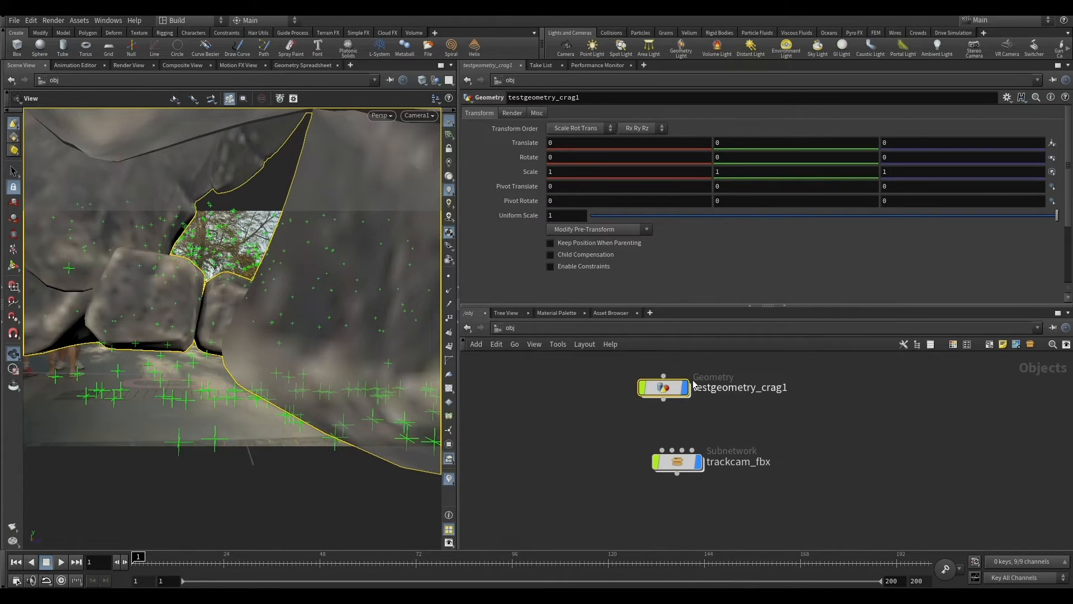
{"action": "left_click_drag", "start_coordinate": [664, 388], "coordinate": [787, 396]}
Inside testgeometry_crag1, add a Transform node wired below the crag node and make it the displayed node
{"action": "double_click", "coordinate": [786, 396]}
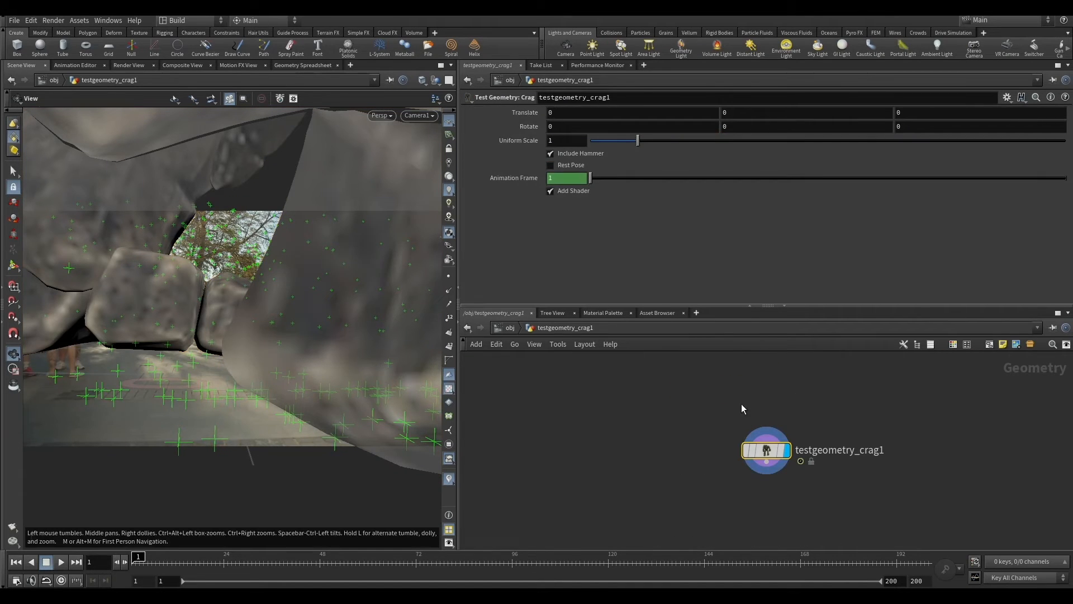
{"action": "key", "text": "Tab"}
{"action": "type", "text": "tr"}
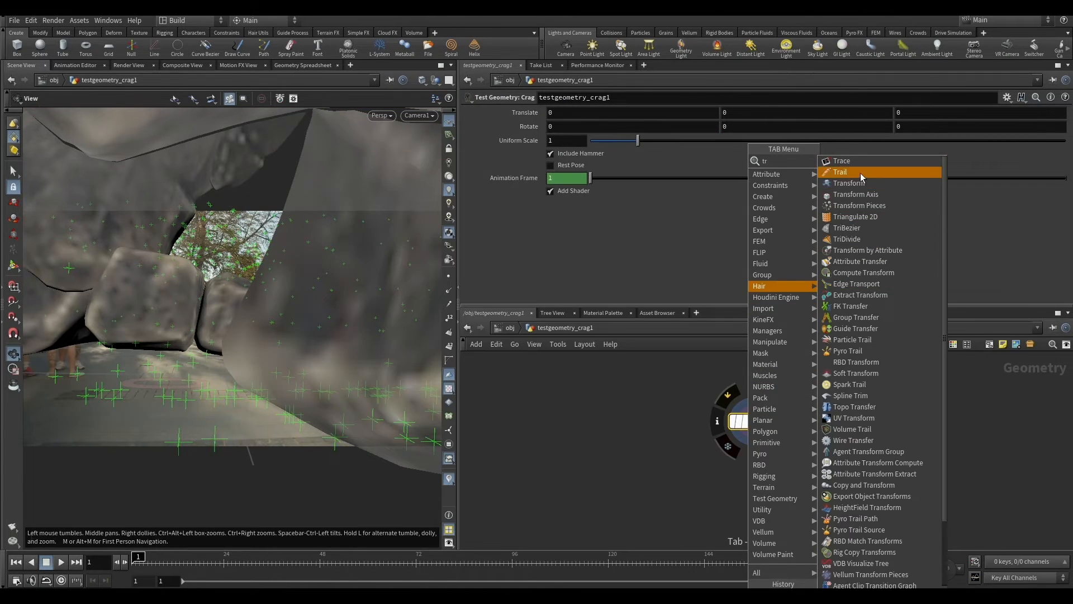
{"action": "left_click", "coordinate": [855, 184]}
{"action": "left_click", "coordinate": [746, 494]}
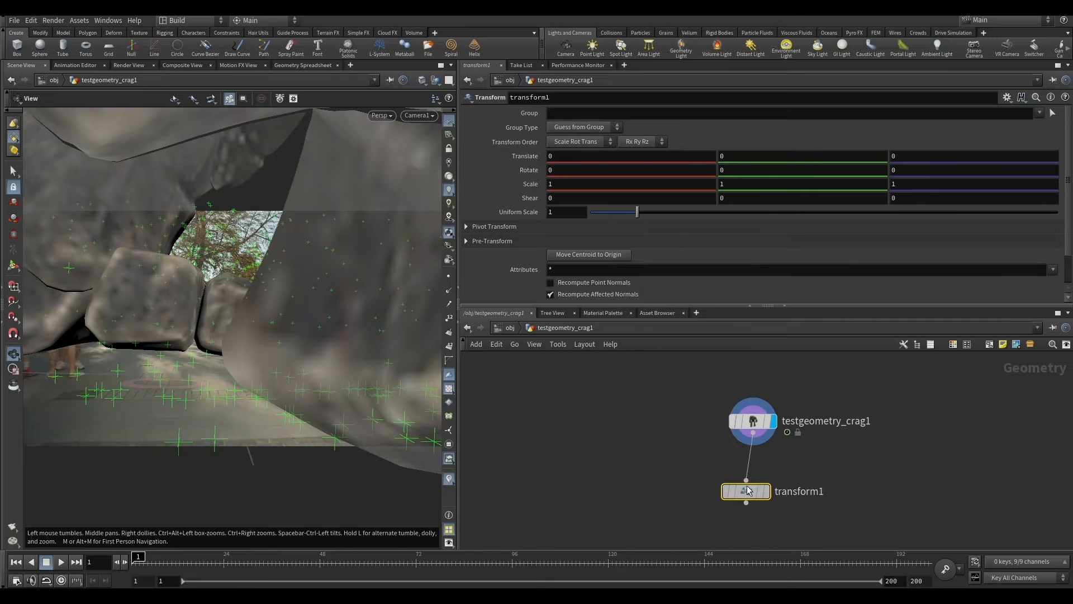
{"action": "left_click_drag", "start_coordinate": [749, 490], "coordinate": [756, 475]}
{"action": "left_click", "coordinate": [774, 476]}
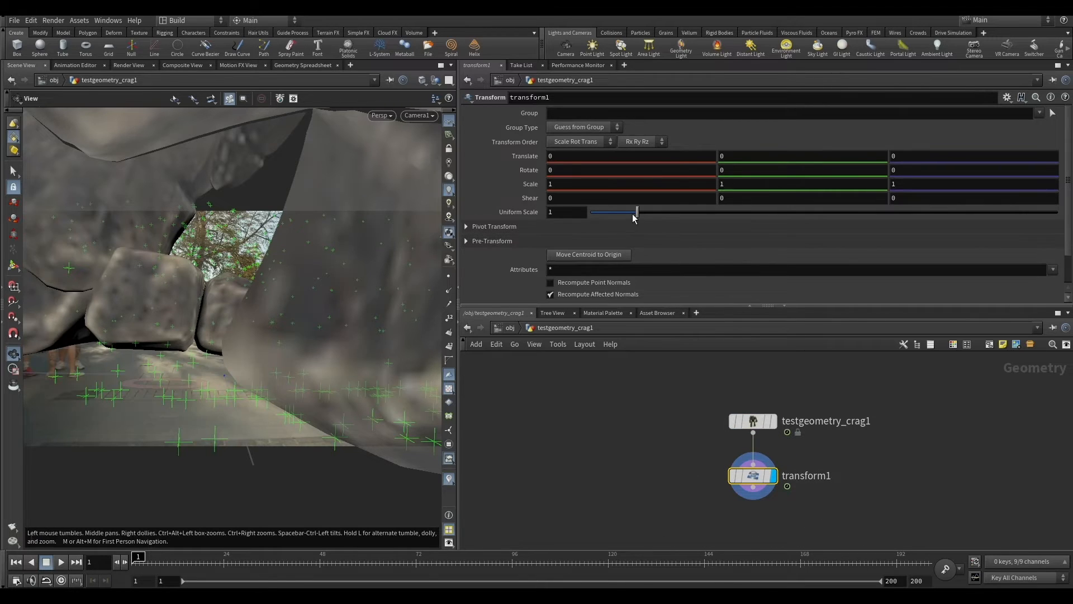
Scale the crag to a Uniform Scale of 0.04 and move it across the pavement to about X 0.096, Z 0.167
{"action": "left_click_drag", "start_coordinate": [635, 218], "coordinate": [591, 222]}
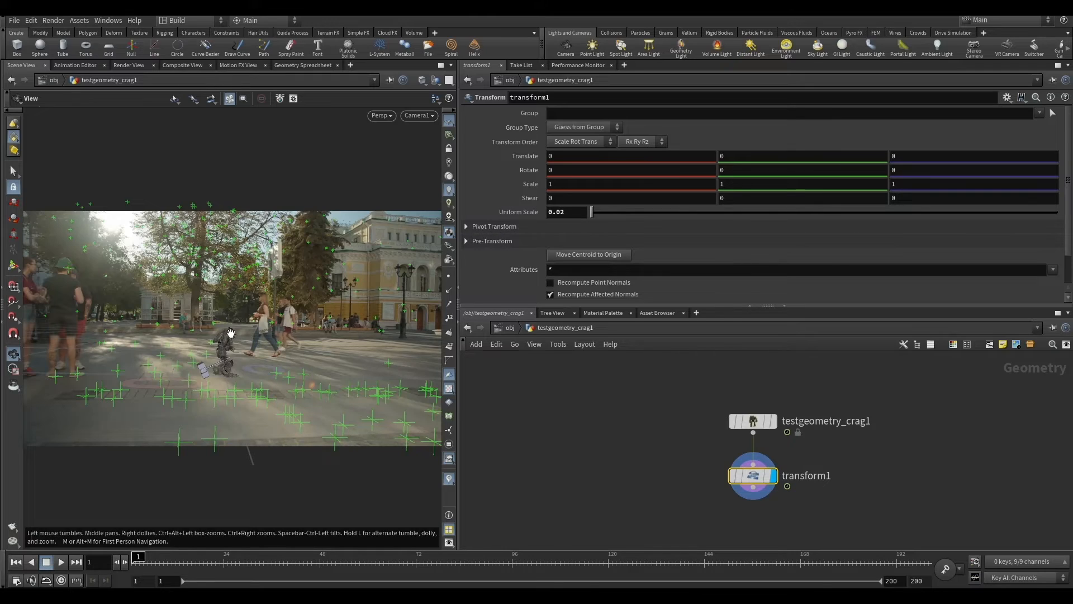
{"action": "left_click", "coordinate": [13, 265]}
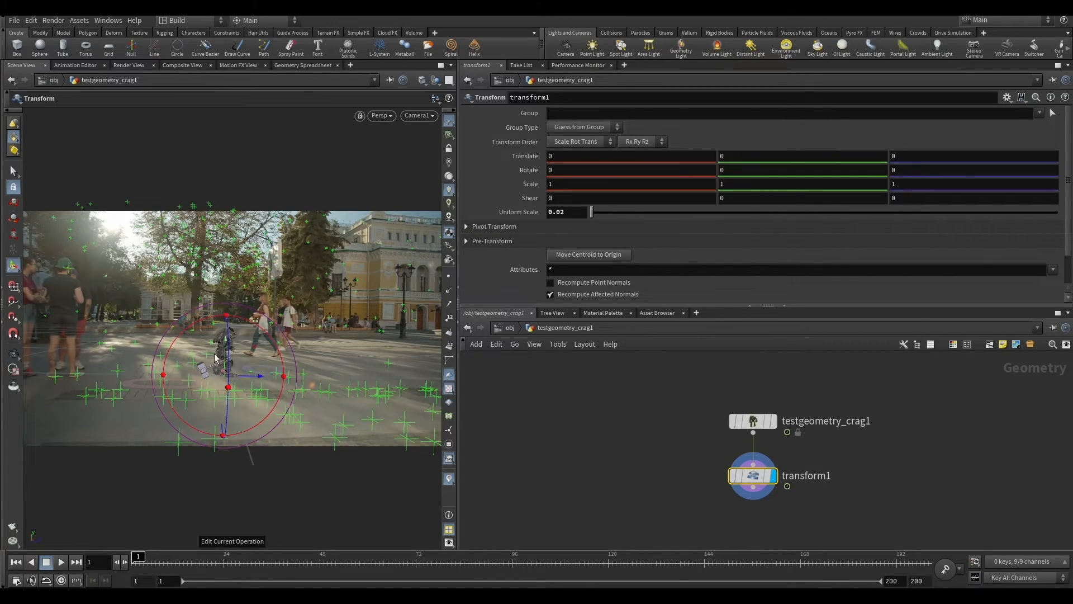
{"action": "left_click_drag", "start_coordinate": [245, 380], "coordinate": [392, 381]}
{"action": "left_click_drag", "start_coordinate": [592, 213], "coordinate": [593, 213]}
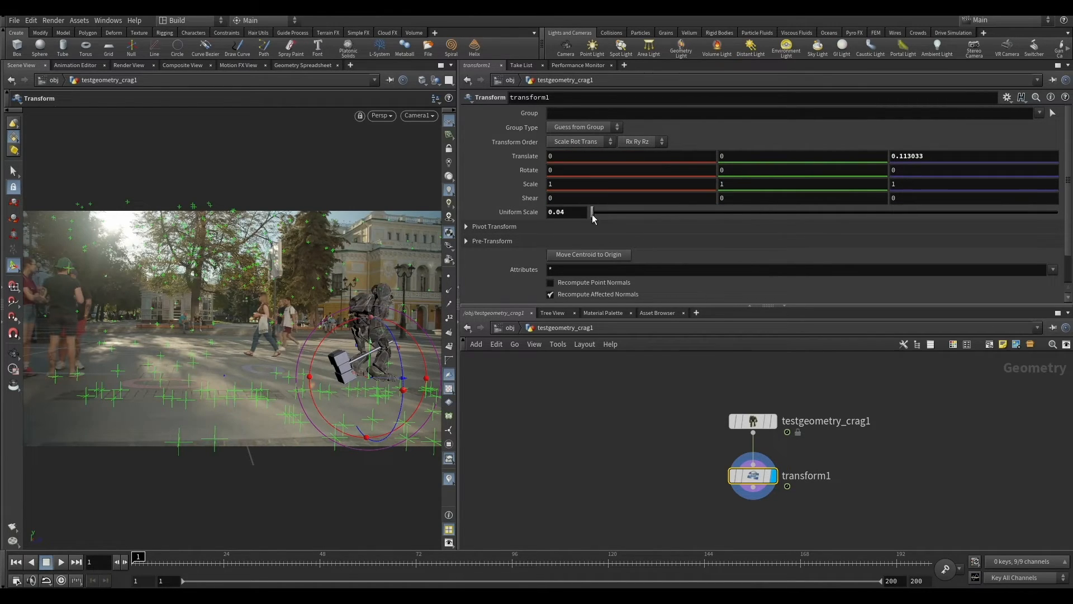
{"action": "left_click_drag", "start_coordinate": [375, 378], "coordinate": [442, 375]}
Set the crag's Y rotation in transform1 to 180
{"action": "left_click", "coordinate": [771, 171]}
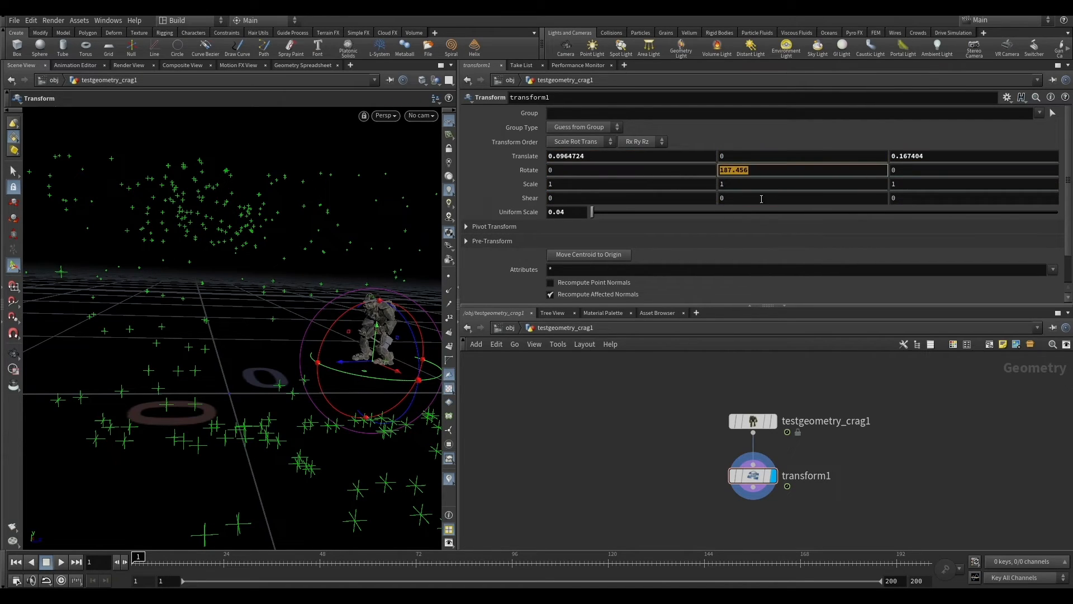
{"action": "type", "text": "180"}
{"action": "key", "text": "Return"}
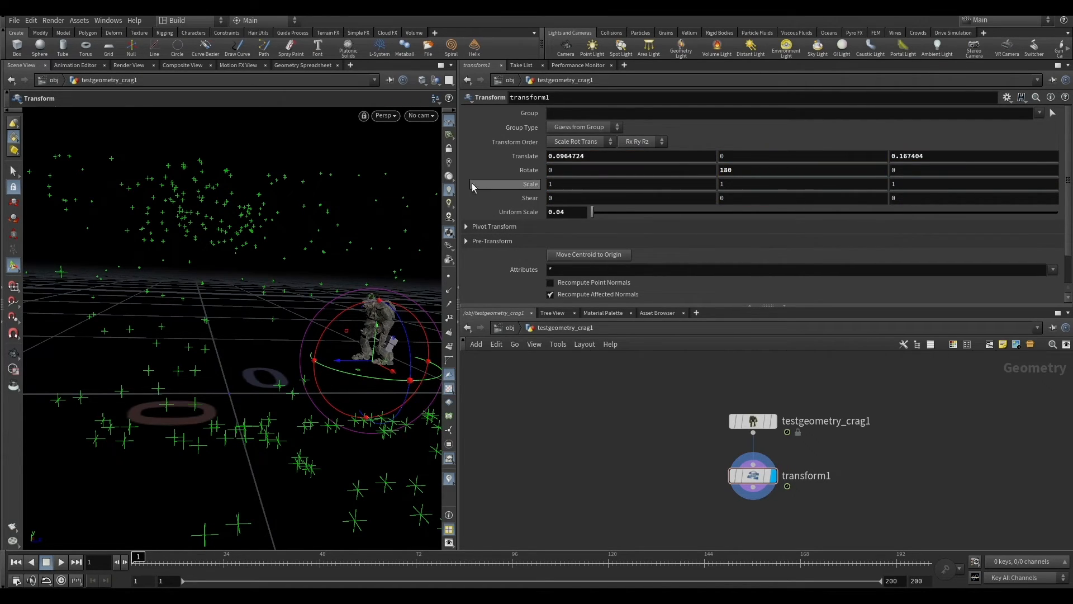
Look through Camera1 and play the timeline to check how the crag sticks to the street footage, stopping at frame 49
{"action": "left_click", "coordinate": [420, 116]}
{"action": "left_click", "coordinate": [424, 170]}
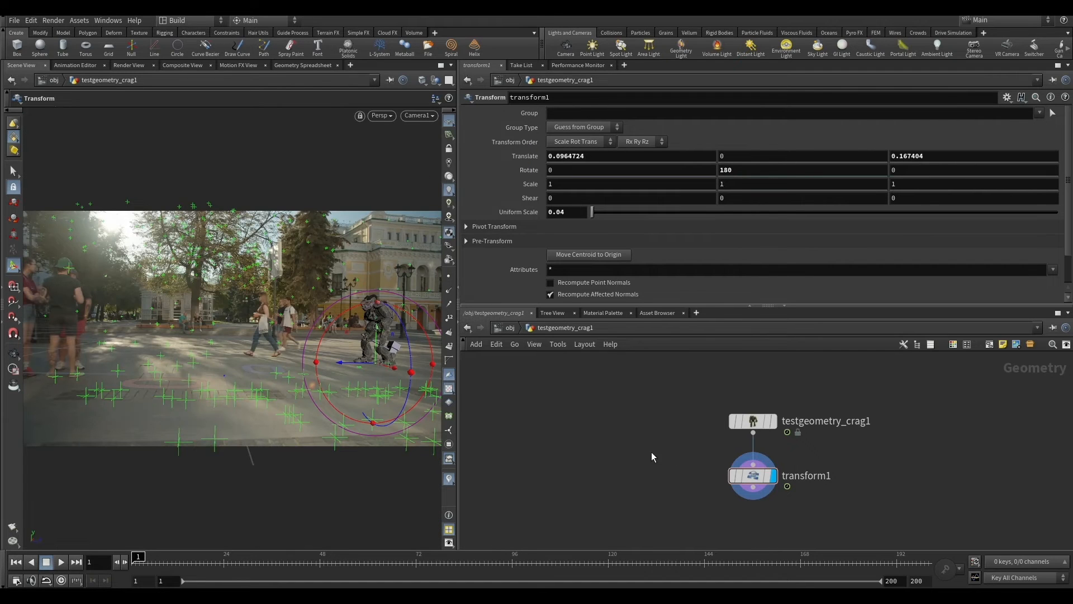
{"action": "left_click", "coordinate": [13, 353]}
{"action": "left_click", "coordinate": [62, 561]}
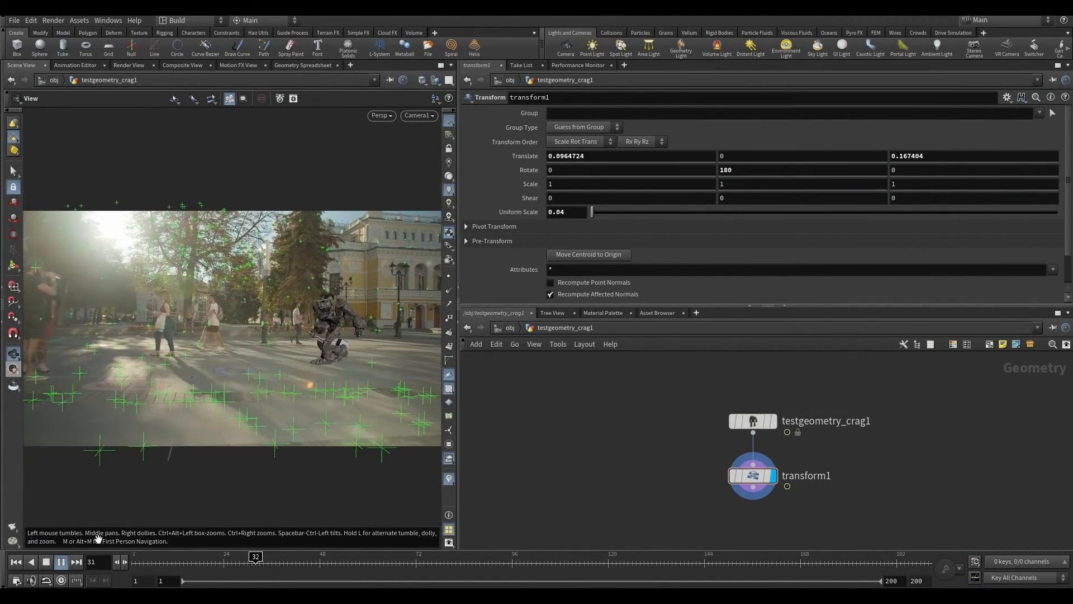
{"action": "left_click", "coordinate": [61, 561]}
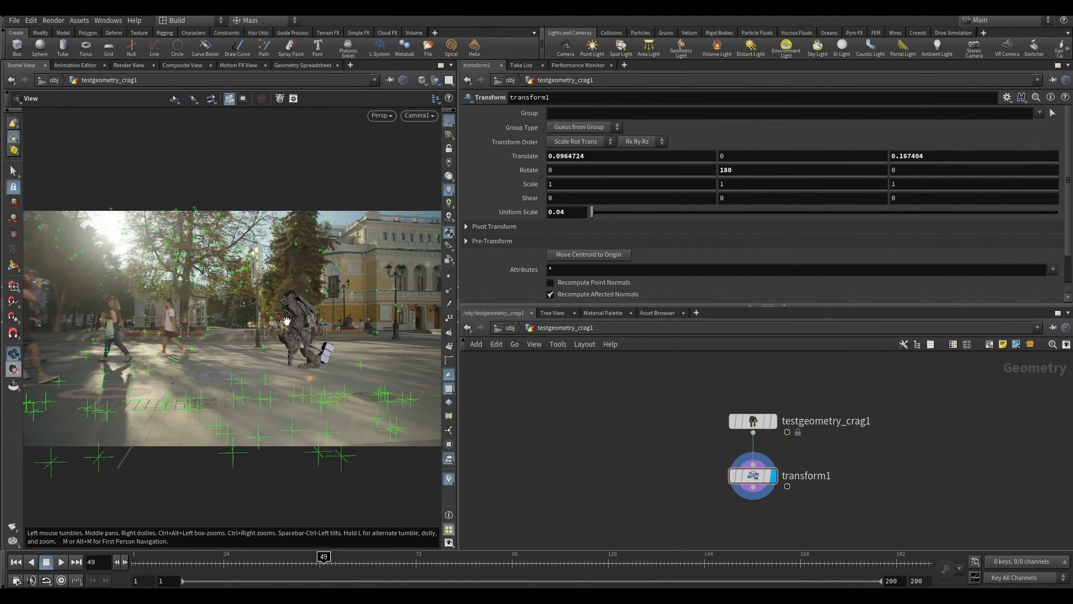